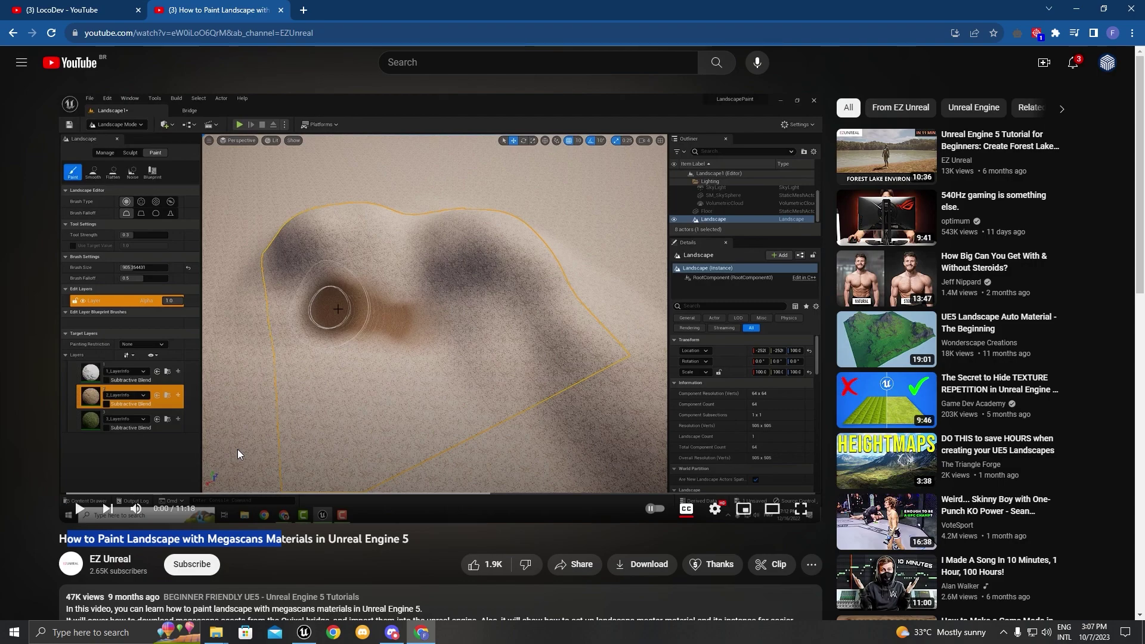
Step: Switch to the Unreal Editor and examine the landscape's target paint layers in Landscape mode
left_click(121, 547)
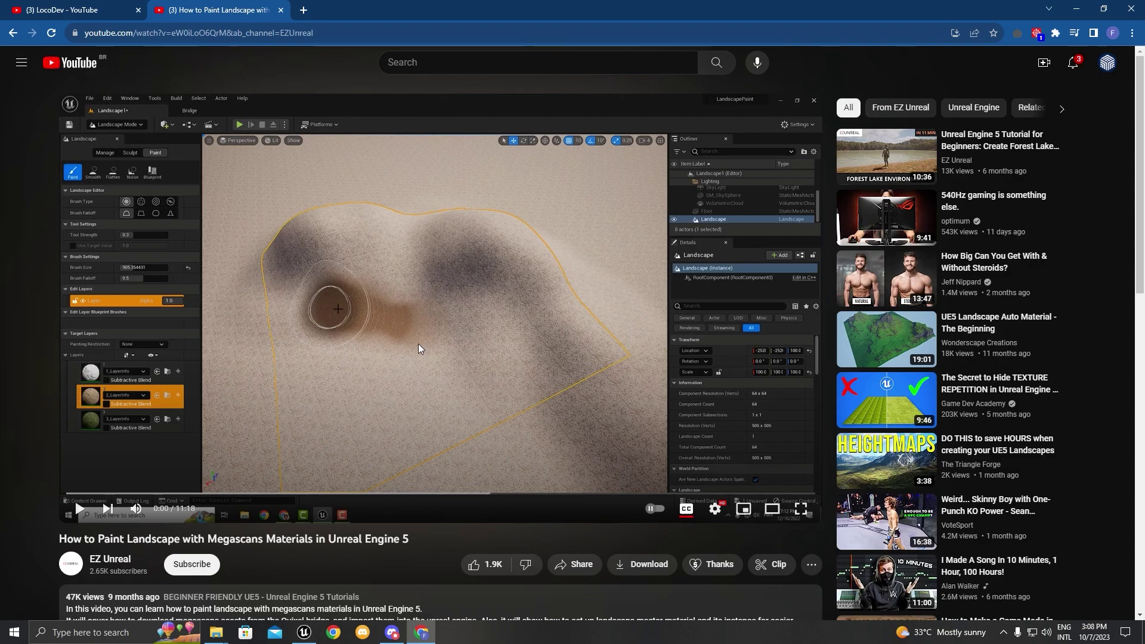
key("alt+Tab")
right_click_drag(563, 213, 616, 251)
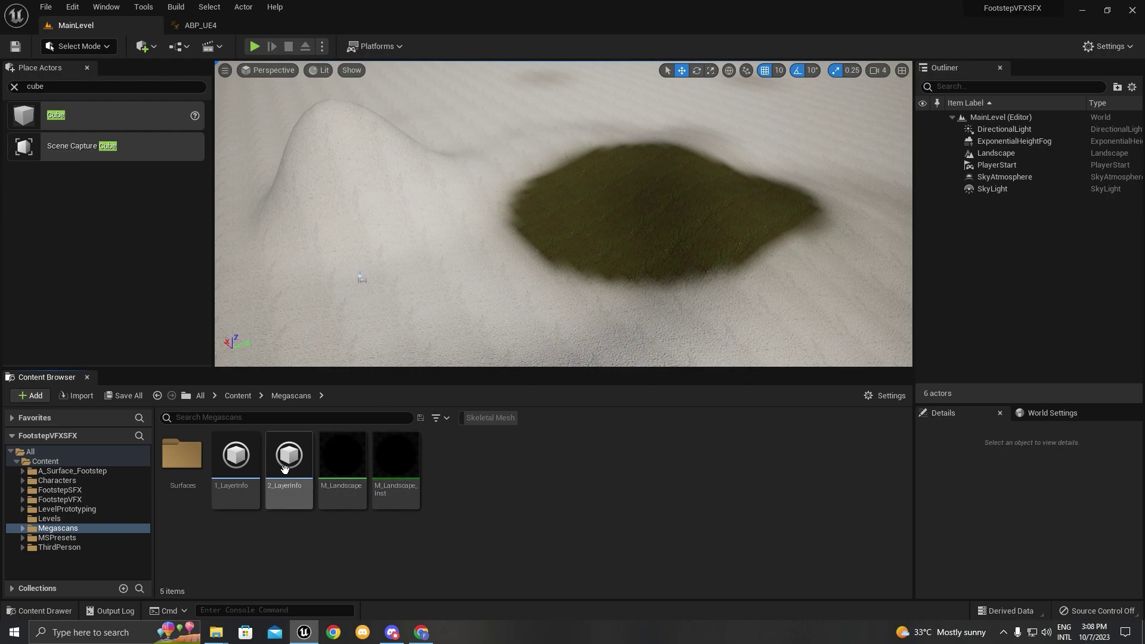
left_click(238, 474)
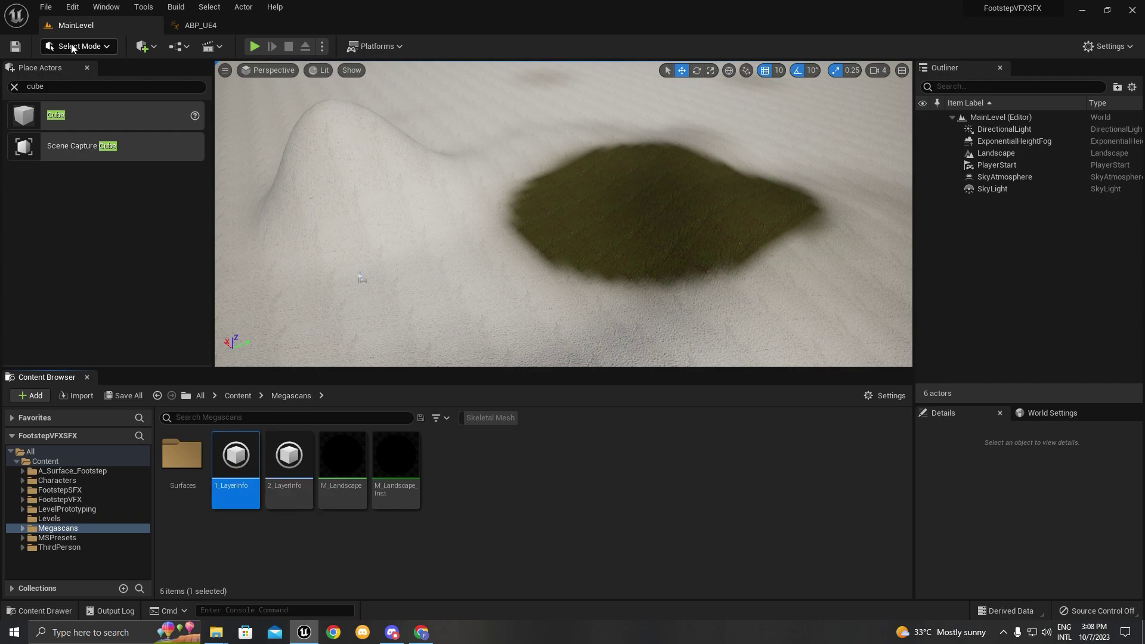
left_click(72, 48)
left_click(80, 80)
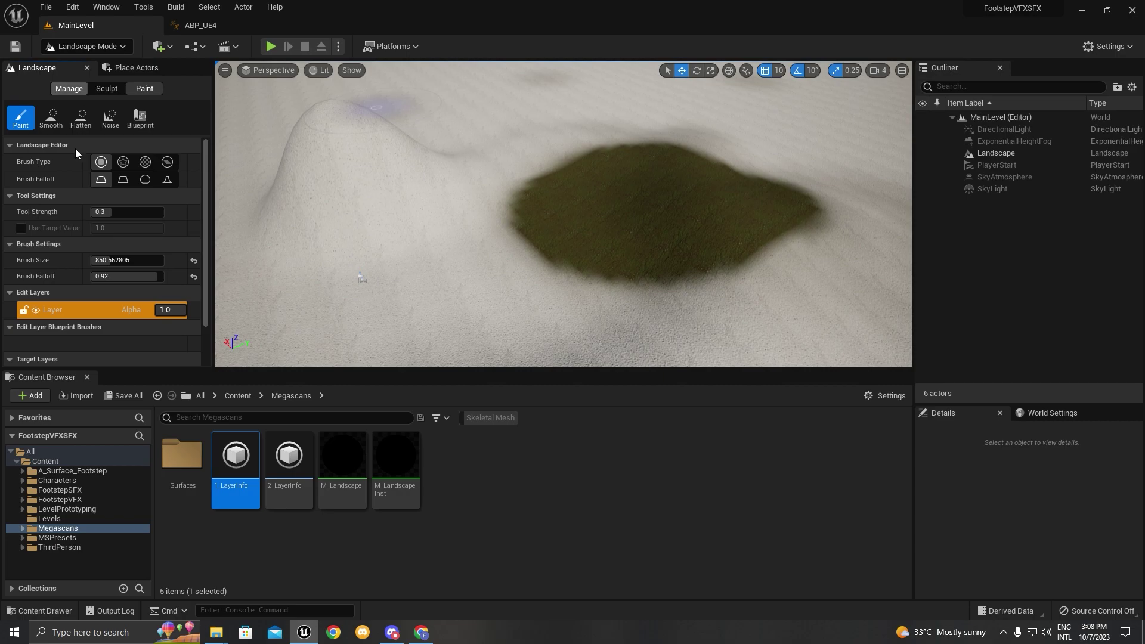
scroll(99, 260, "down", 5)
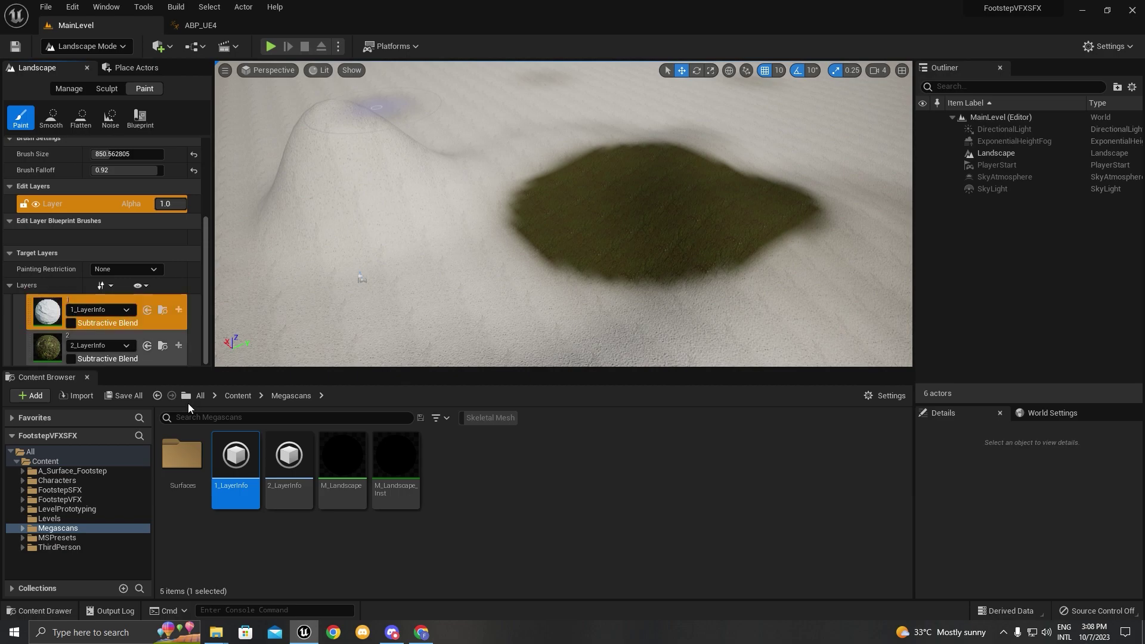
Step: Inspect the Phys Material setting of the 1_LayerInfo asset and return to MainLevel
double_click(235, 484)
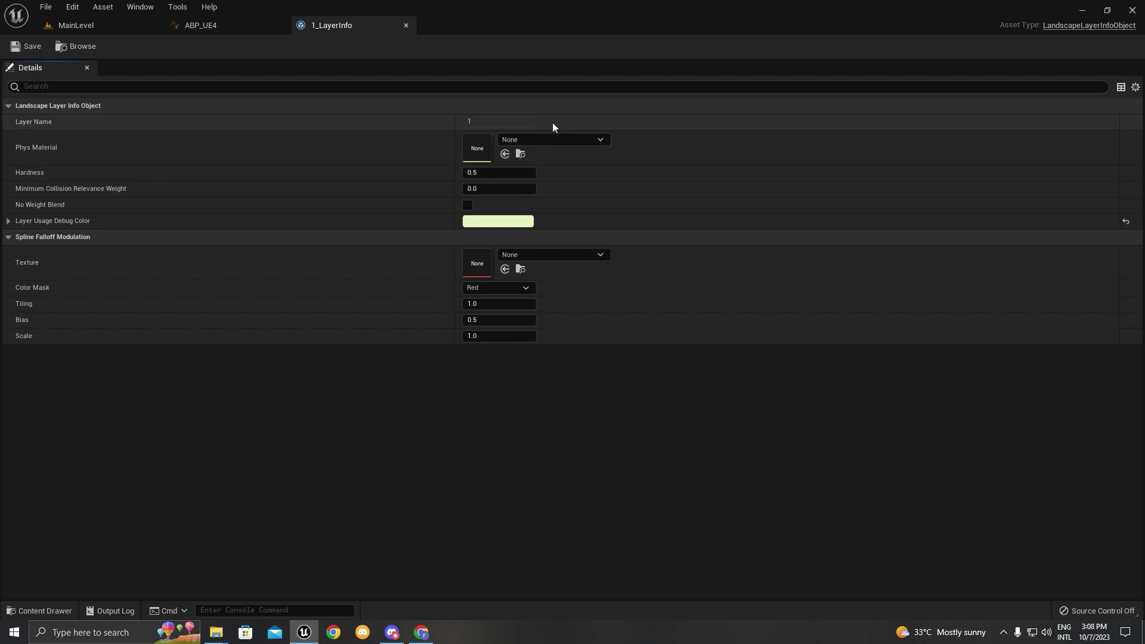
left_click(201, 25)
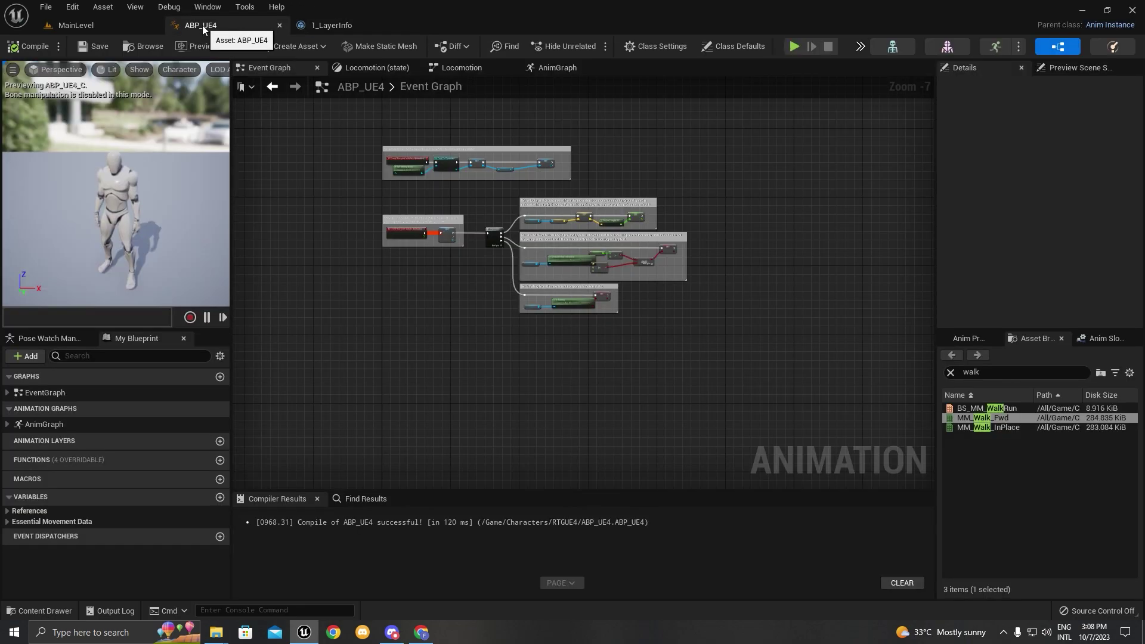
left_click(112, 27)
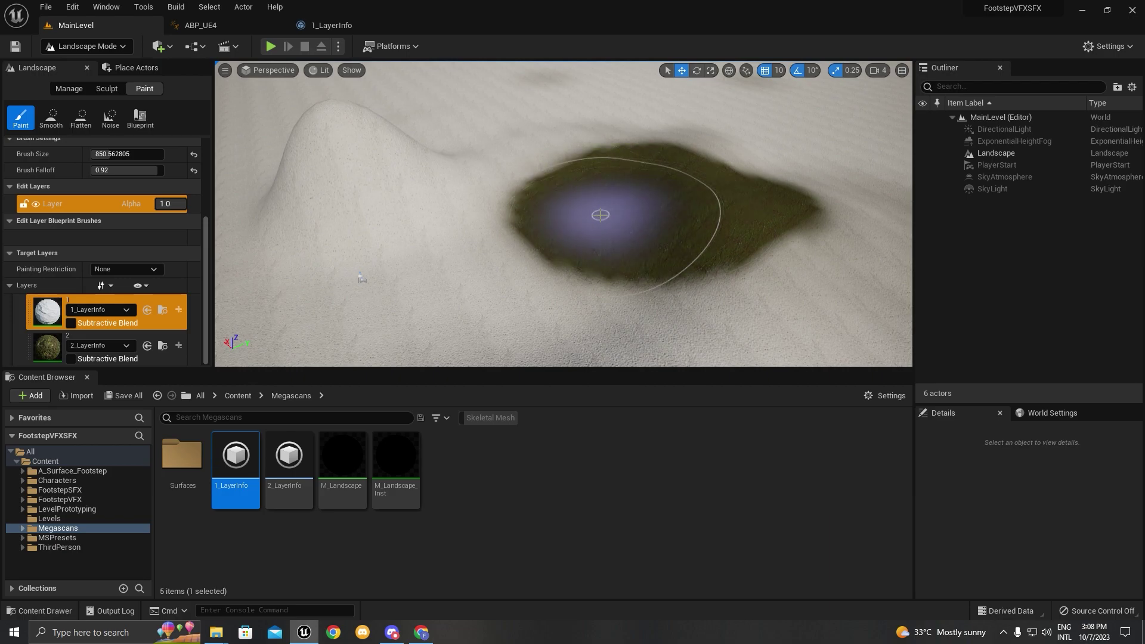
Step: Return to Select mode and create a physical material named Phys_Grass in the Megascans folder
right_click_drag(576, 211, 588, 230)
key("w")
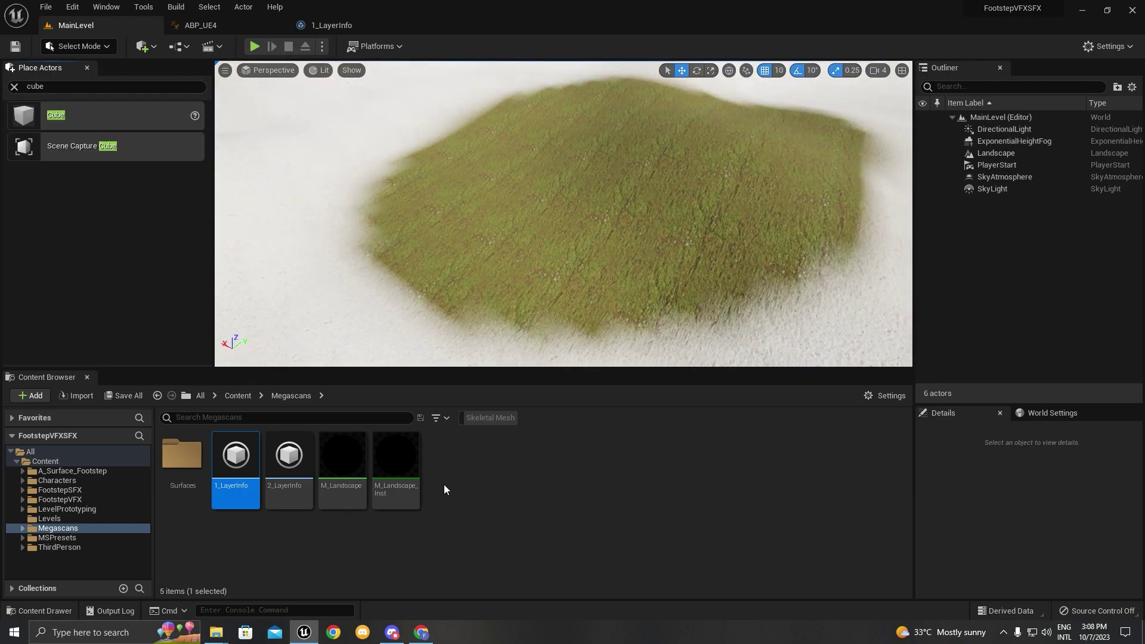
right_click(442, 484)
mouse_move(515, 275)
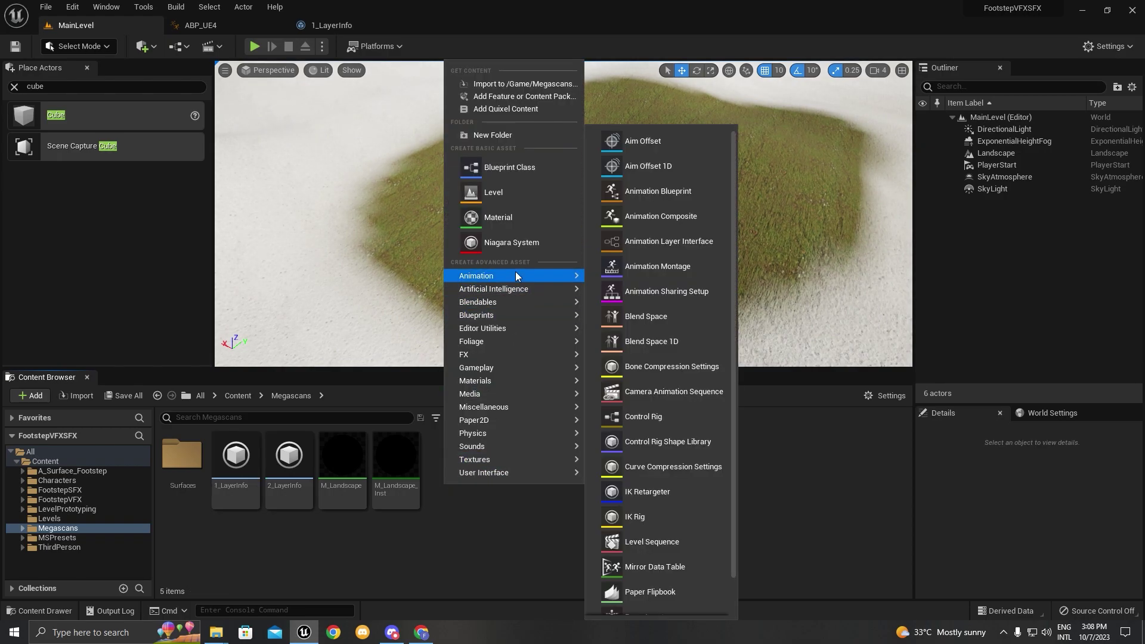
left_click(510, 488)
right_click(509, 488)
type("phys")
left_click(583, 109)
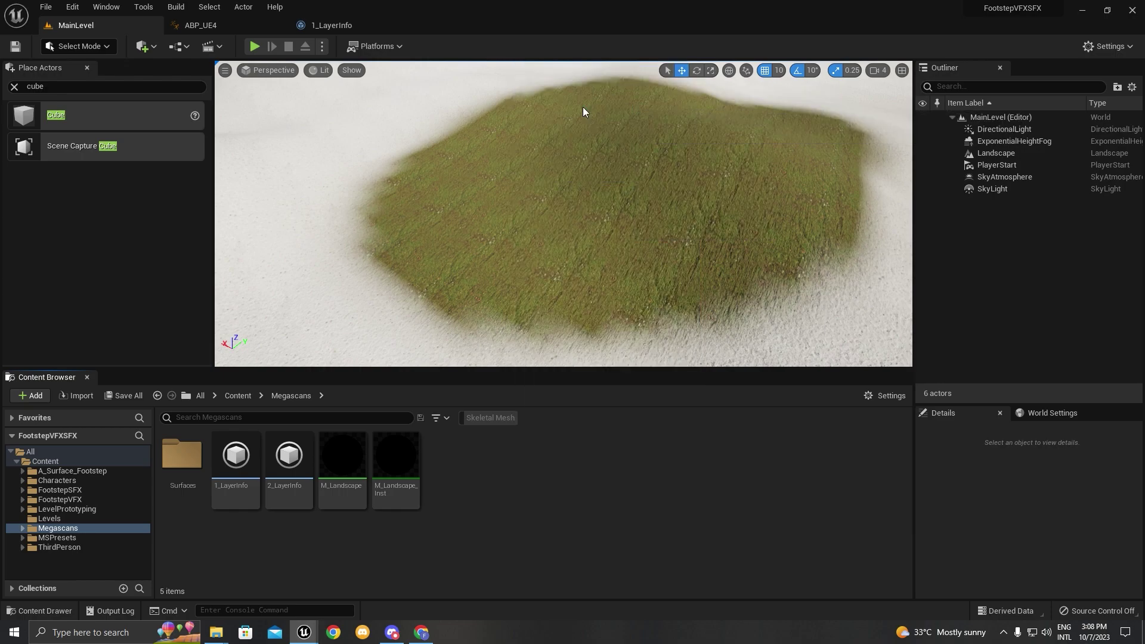
left_click(496, 227)
left_click(706, 285)
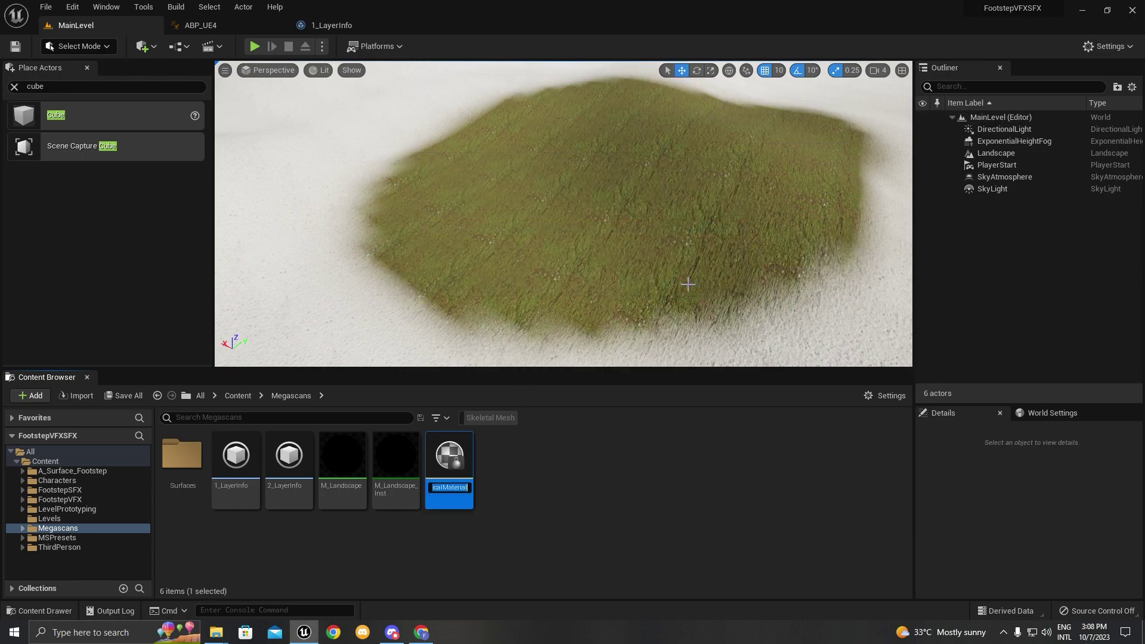
type("P")
key("BackSpace")
key("BackSpace")
key("BackSpace")
type("hys_Grass")
key("Return")
Step: Duplicate the Phys_Grass physical material as Phys_Snow and save all changes
key("ctrl+v")
key("F2")
key("Right")
key("BackSpace")
key("BackSpace")
key("BackSpace")
key("BackSpace")
key("BackSpace")
key("BackSpace")
type("now")
key("Return")
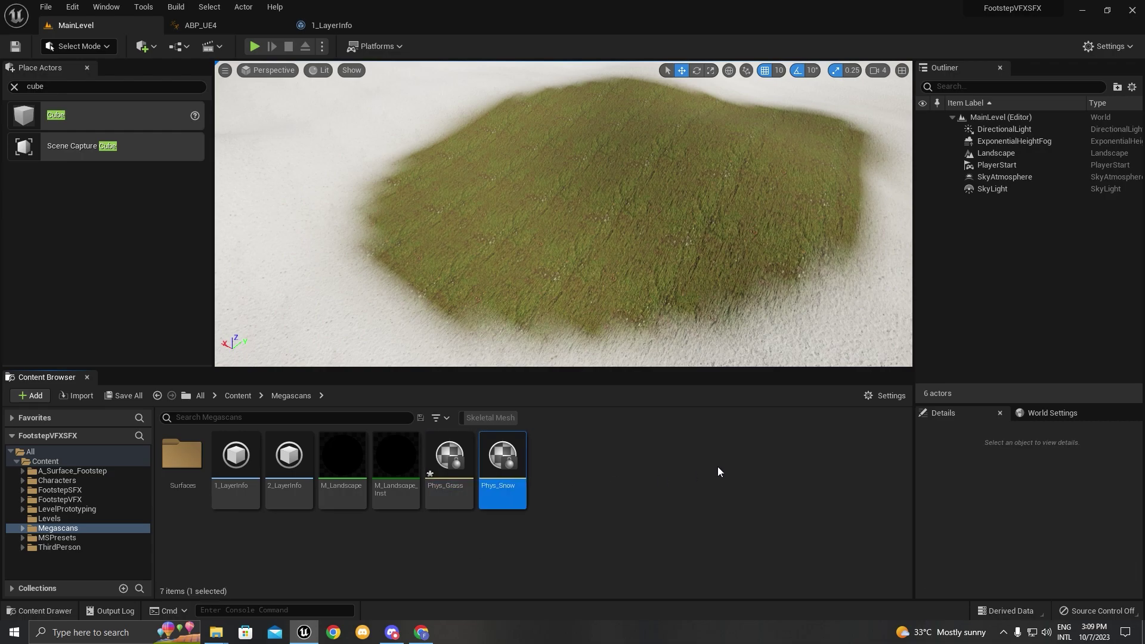
left_click(45, 6)
left_click(89, 142)
Step: Check the contents of the Surfaces folder inside Megascans and return to the Megascans folder
left_click(238, 396)
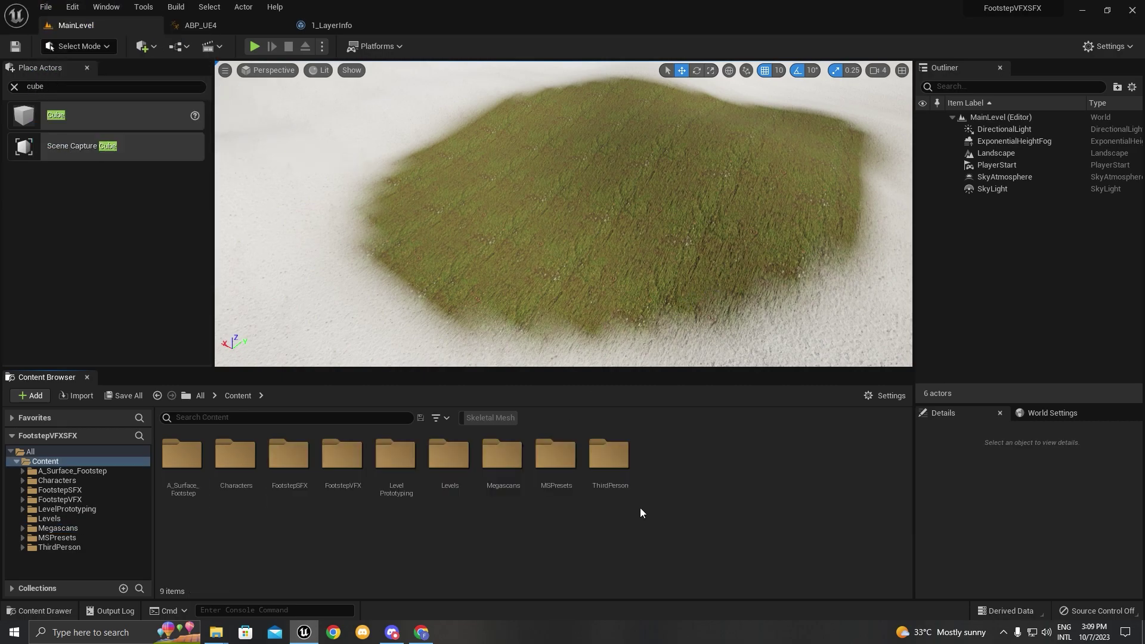
double_click(505, 477)
double_click(197, 456)
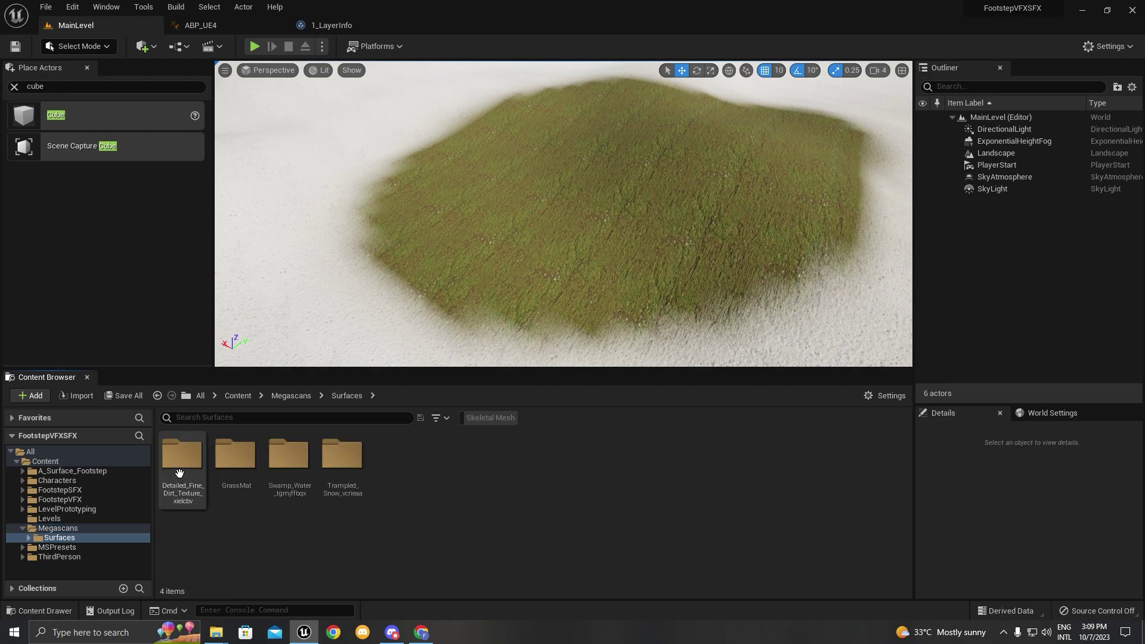
key("alt+Left")
right_click_drag(750, 174, 703, 184)
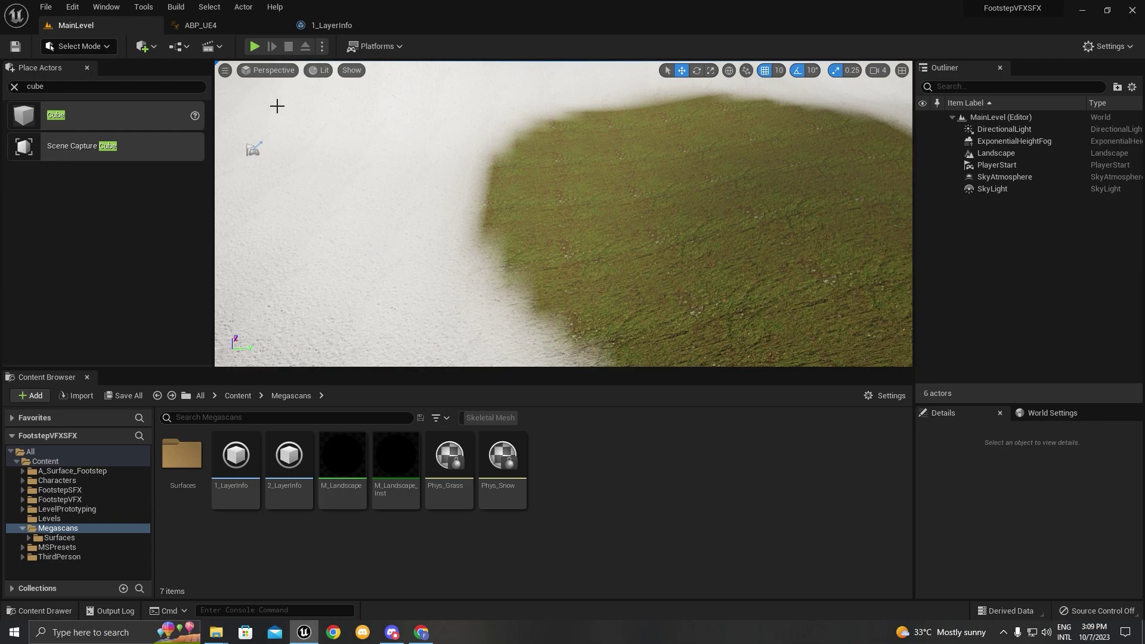
Step: Open the MM_Walk_Fwd animation from ABP_UE4's asset list and dock its editor among the main window's asset editors
left_click(224, 30)
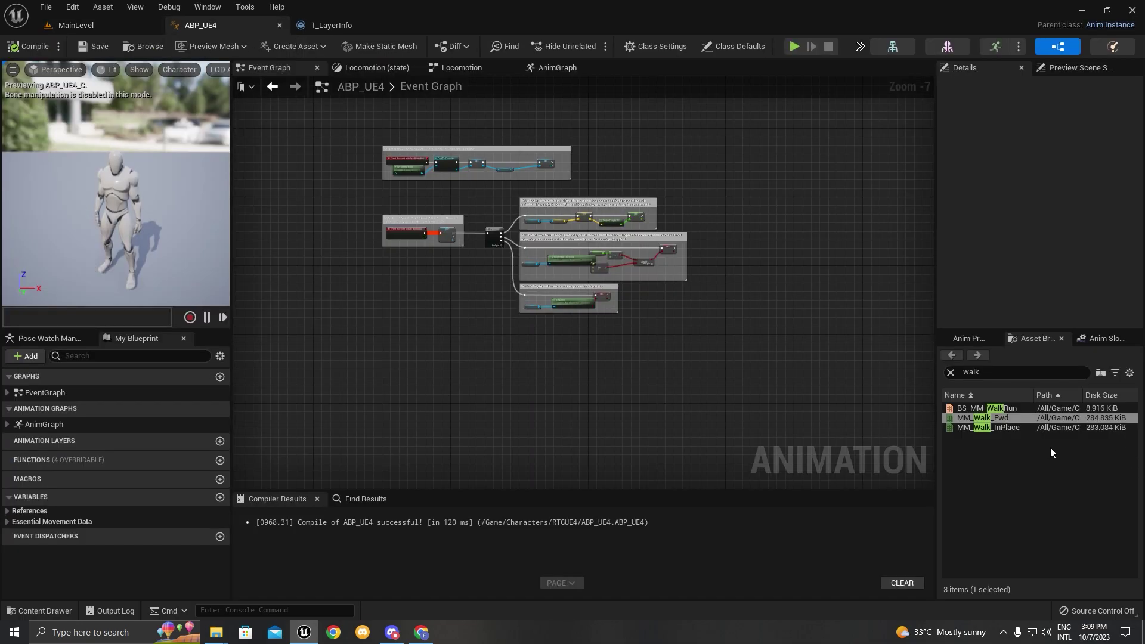
double_click(1019, 418)
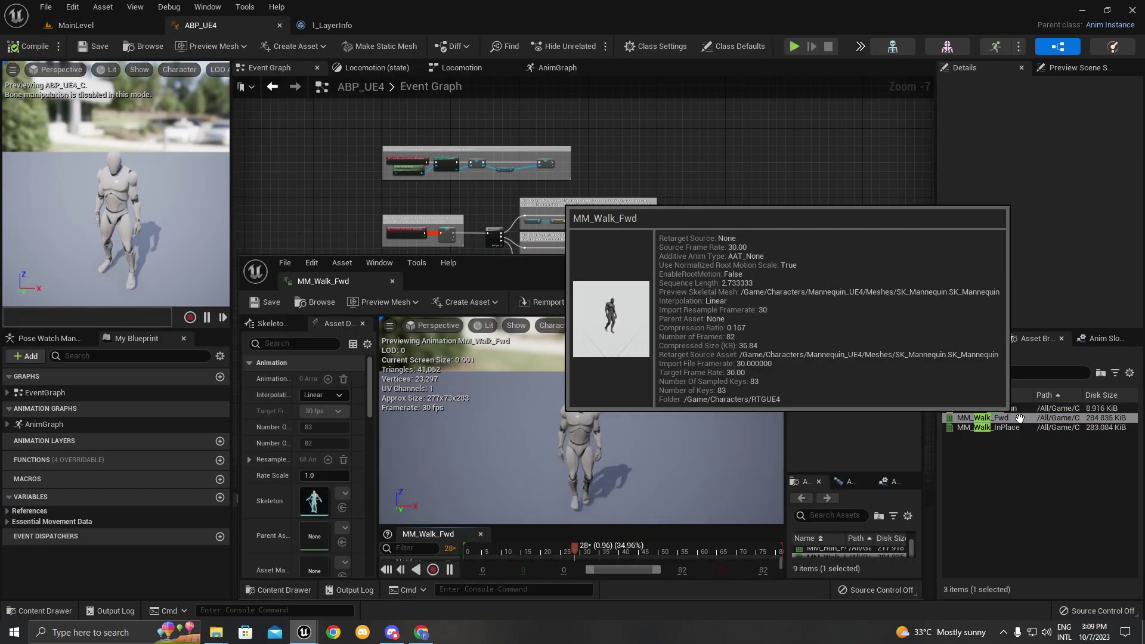
left_click_drag(325, 281, 343, 22)
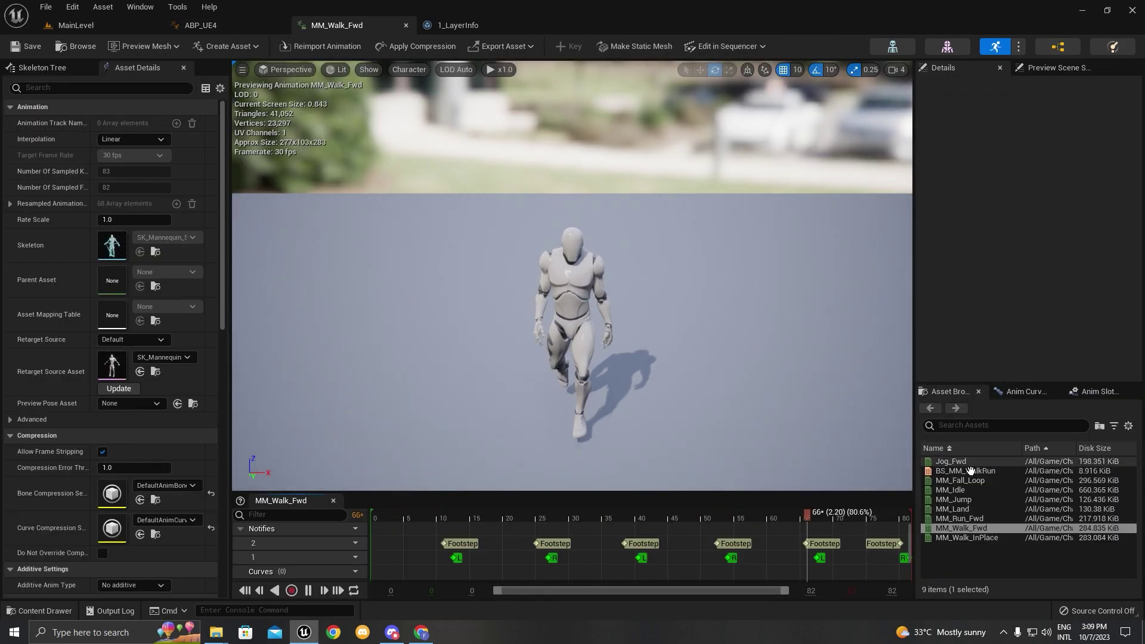
Step: Scrub the MM_Walk_Fwd timeline around the first Footstep notify to examine when it fires
left_click_drag(768, 521, 357, 516)
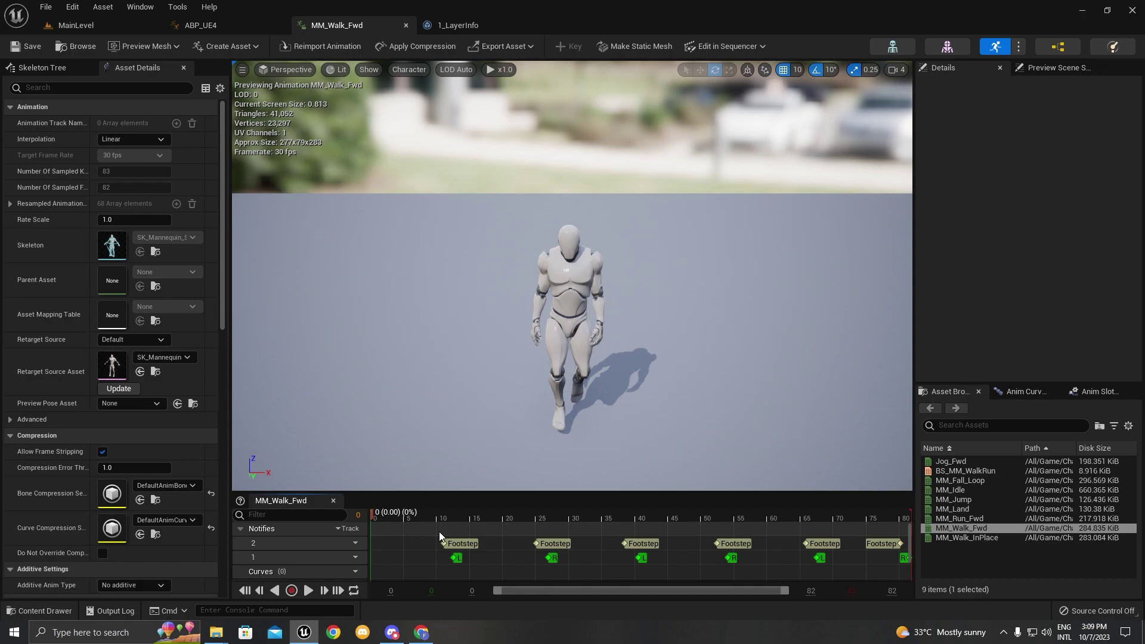
left_click(470, 544)
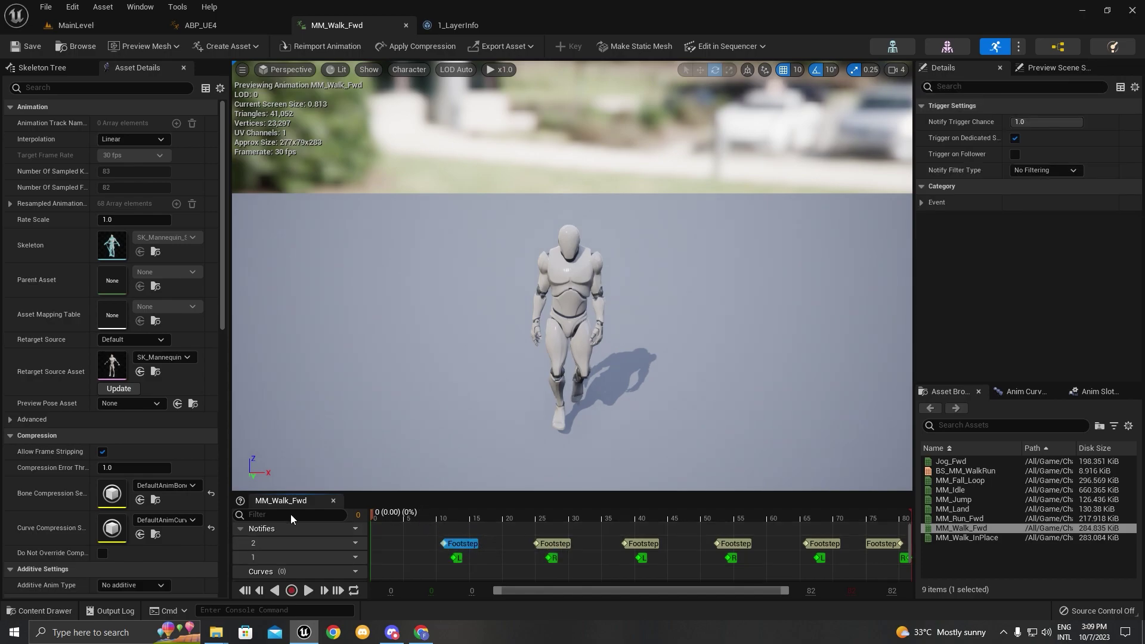
left_click(403, 528)
left_click(440, 528)
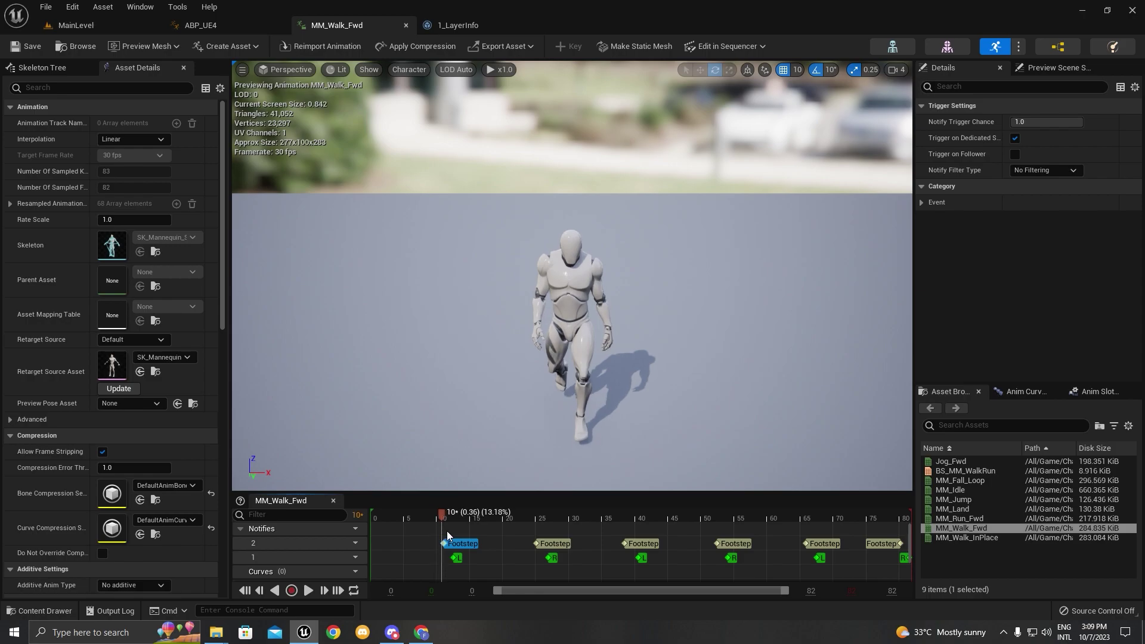
left_click(458, 530)
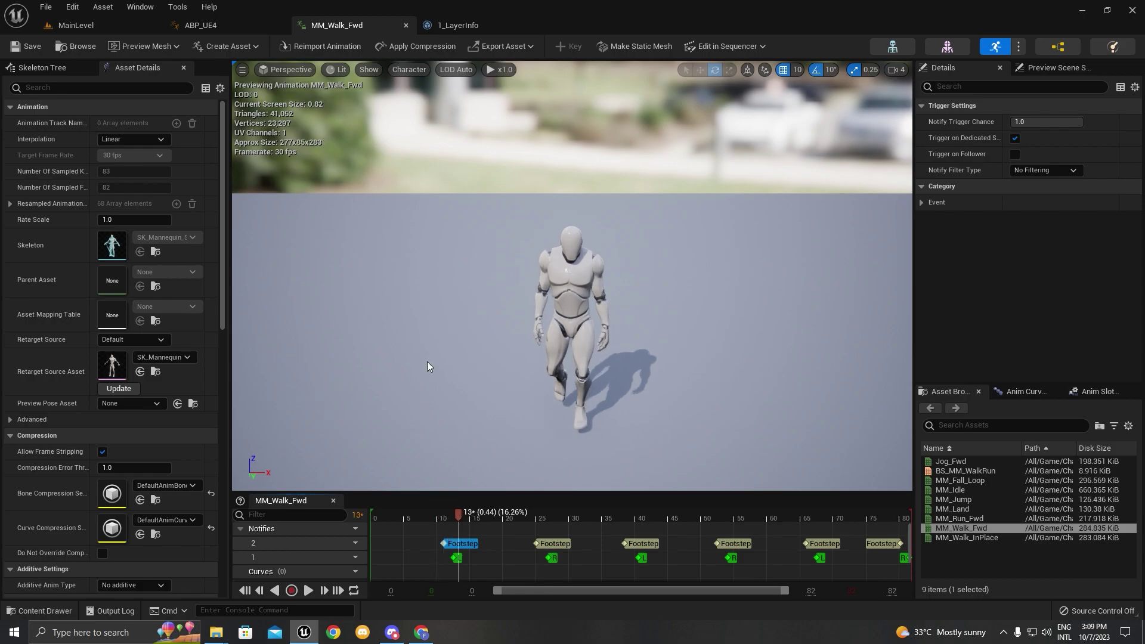
Step: Inspect an empty area of the ABP_UE4 event graph below the existing nodes
left_click(214, 28)
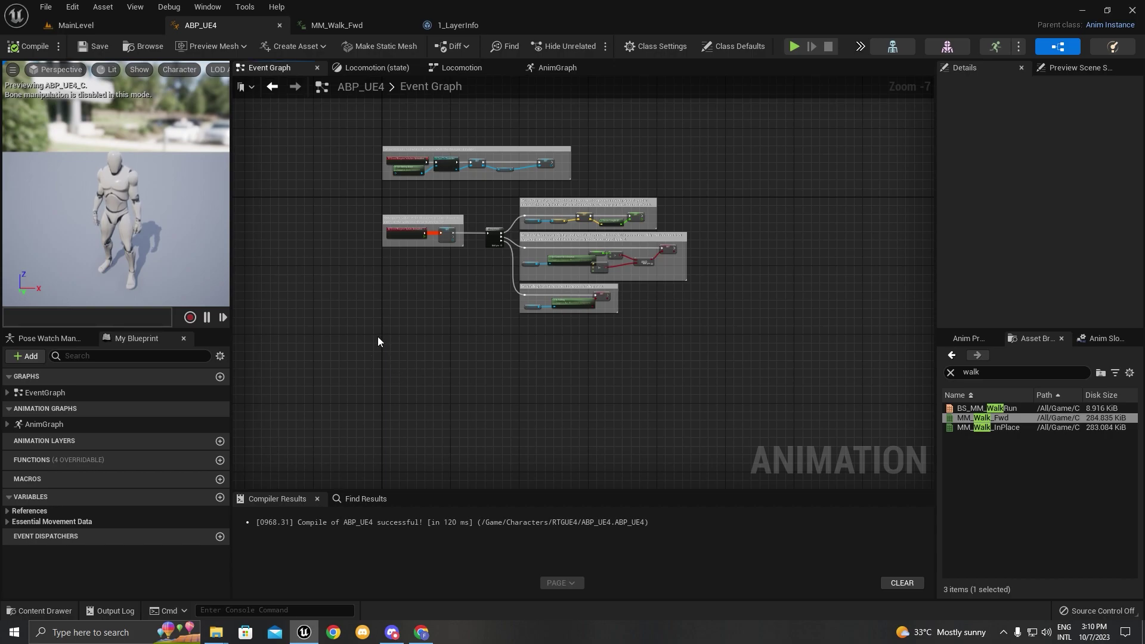
scroll(396, 332, "up", 4)
right_click(412, 308)
left_click(438, 298)
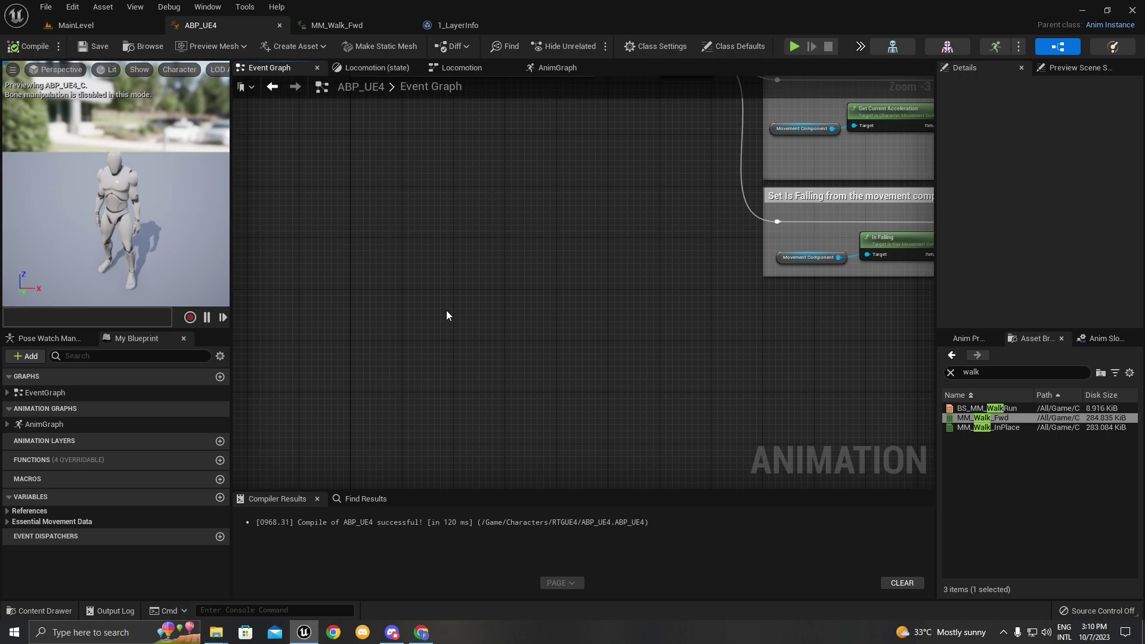
Step: Review Phys_Snow and 1_LayerInfo against the snow and grass areas of the landscape in MainLevel
left_click(96, 33)
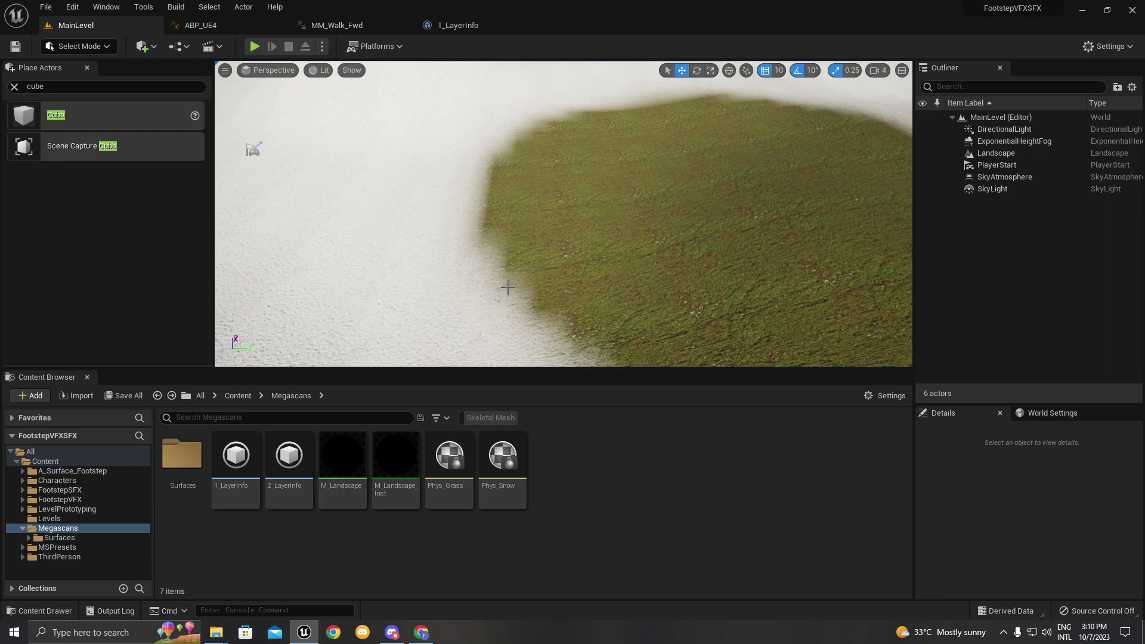
left_click(494, 502)
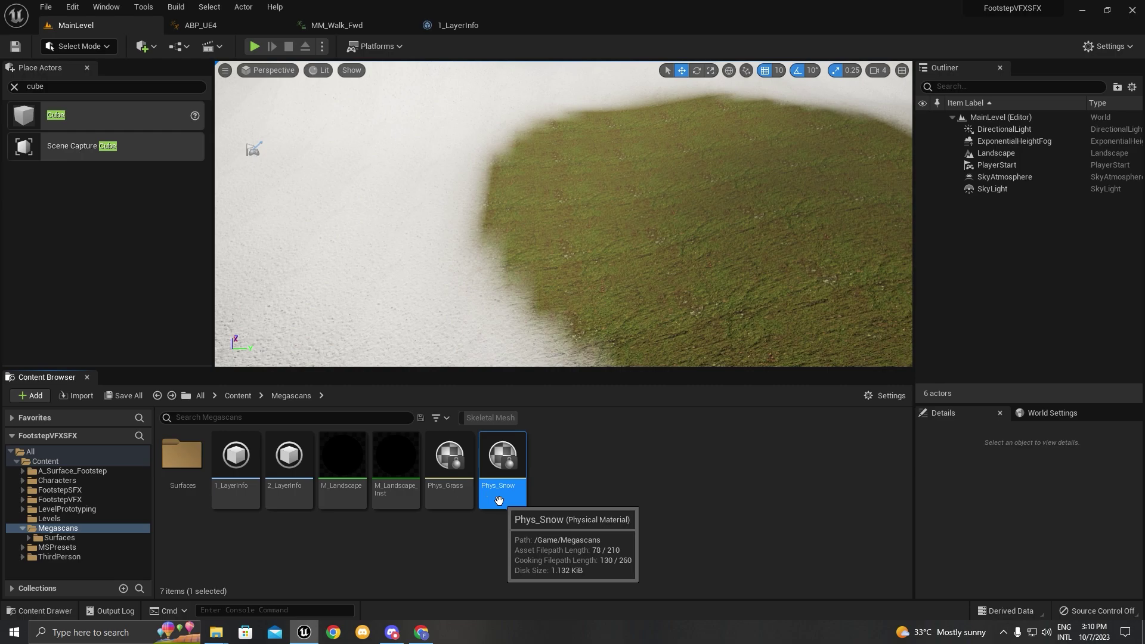
right_click_drag(592, 341, 646, 358)
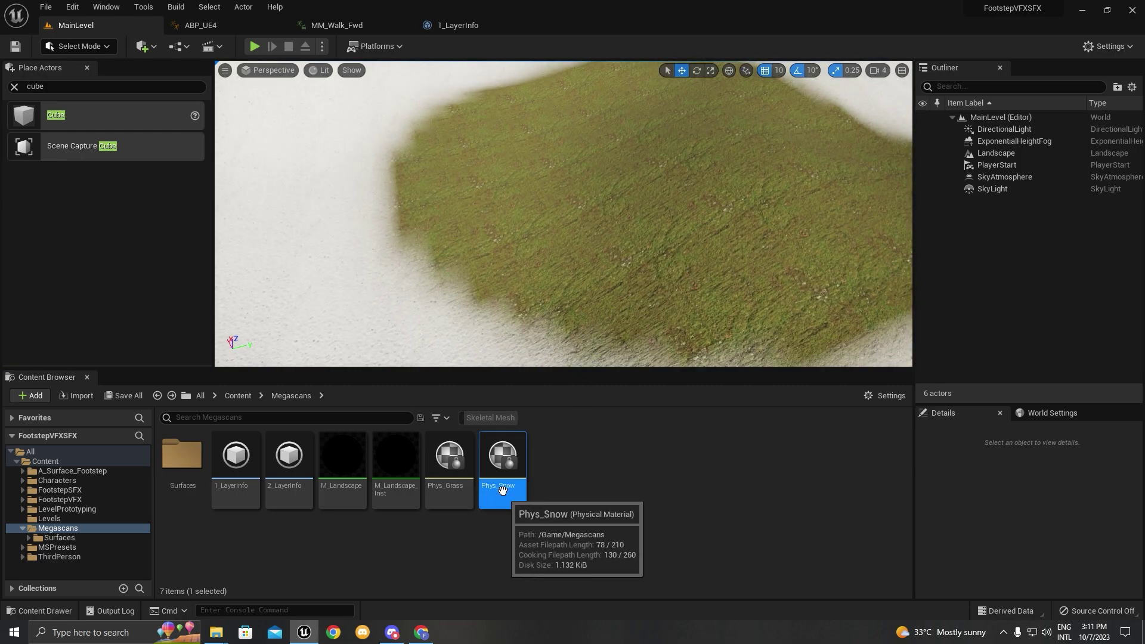
double_click(236, 464)
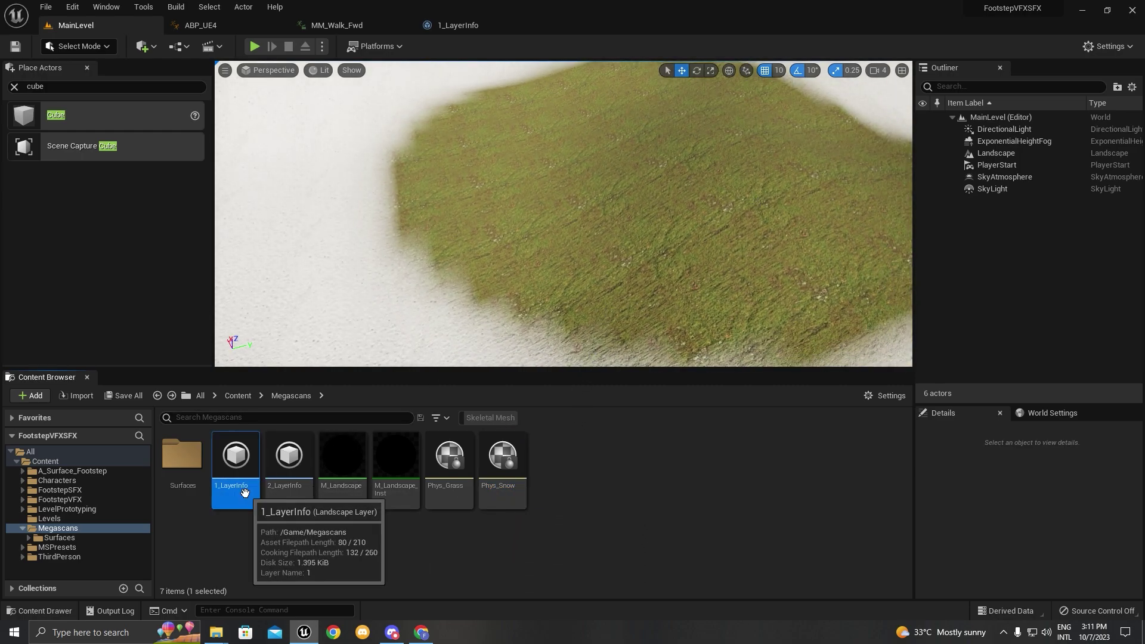
left_click(88, 29)
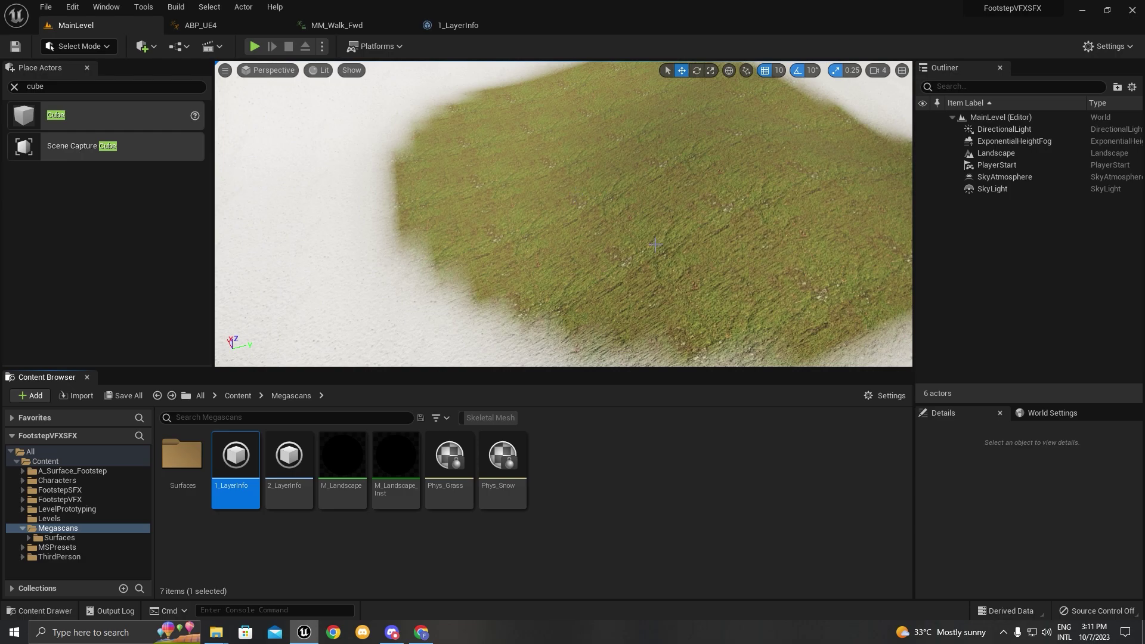
right_click_drag(552, 256, 459, 238)
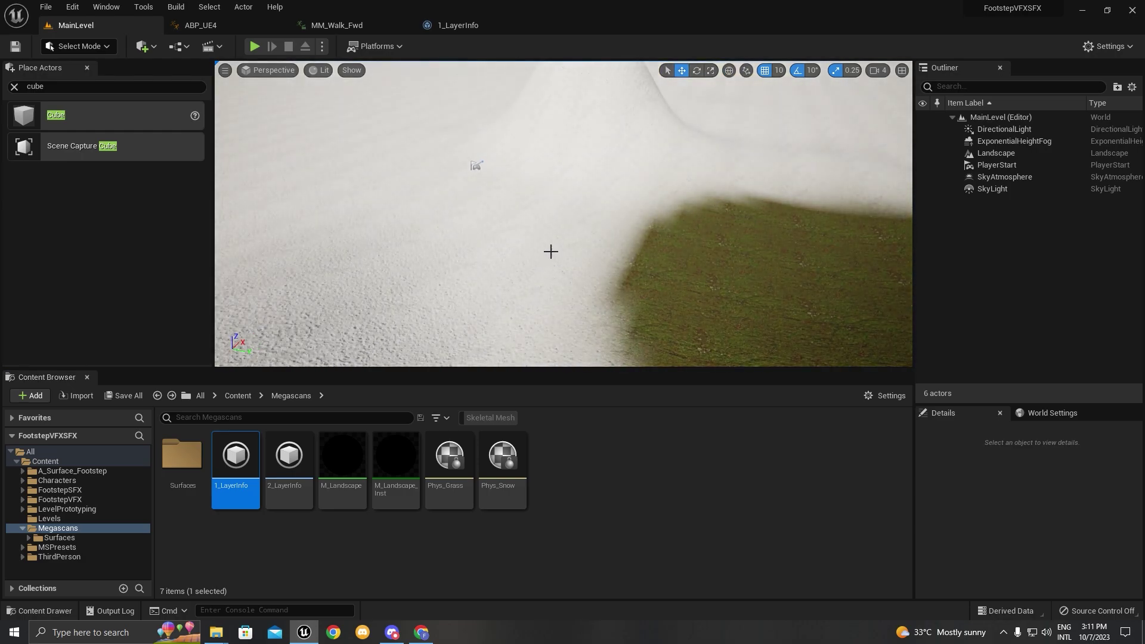
right_click_drag(357, 202, 441, 204)
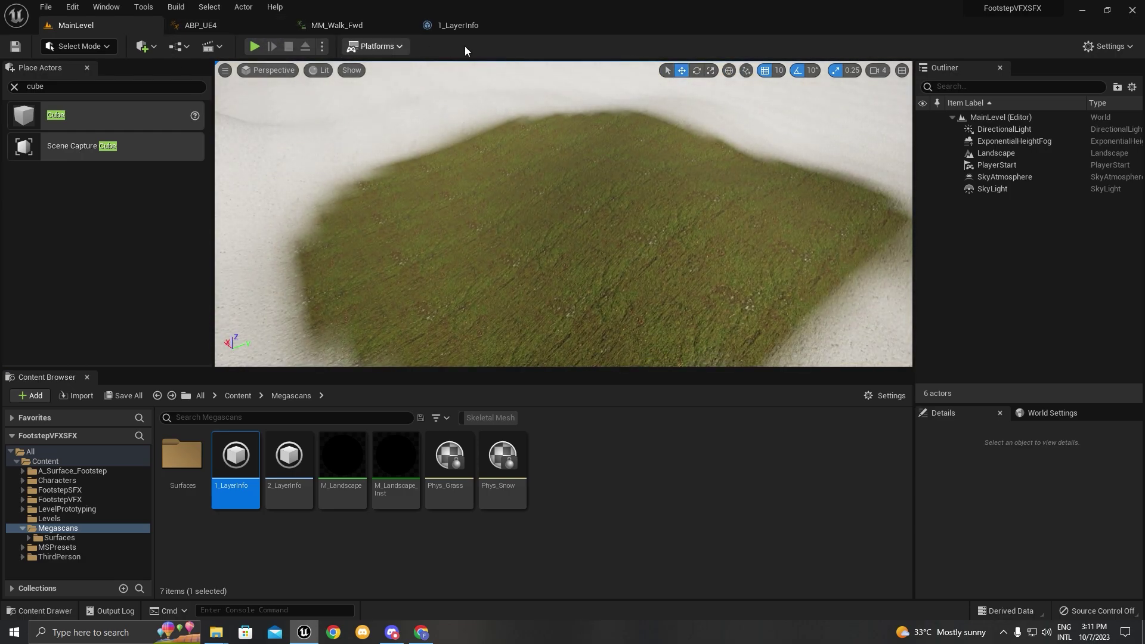
Step: Assign Phys_Snow as the physical material of the 1_LayerInfo landscape layer
left_click(480, 27)
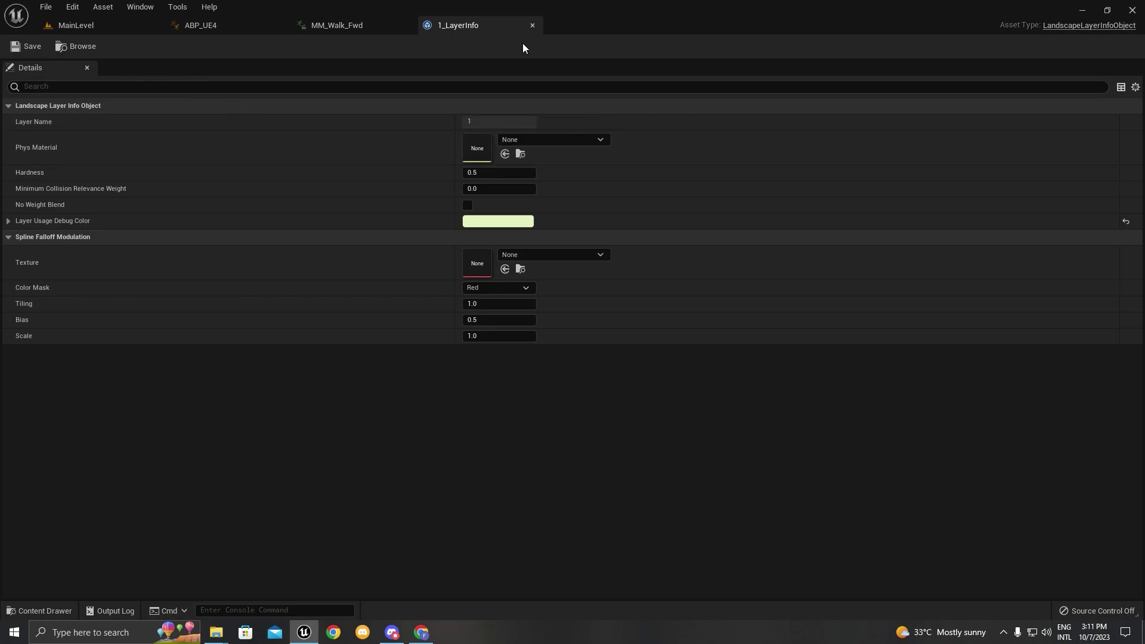
left_click(216, 24)
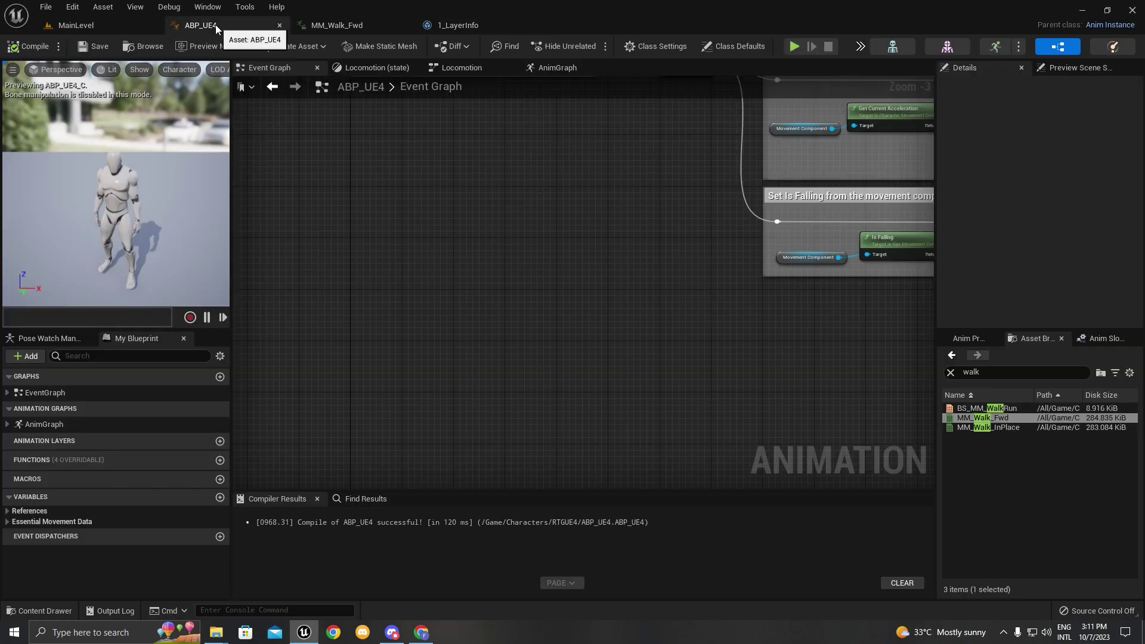
left_click(122, 29)
double_click(235, 471)
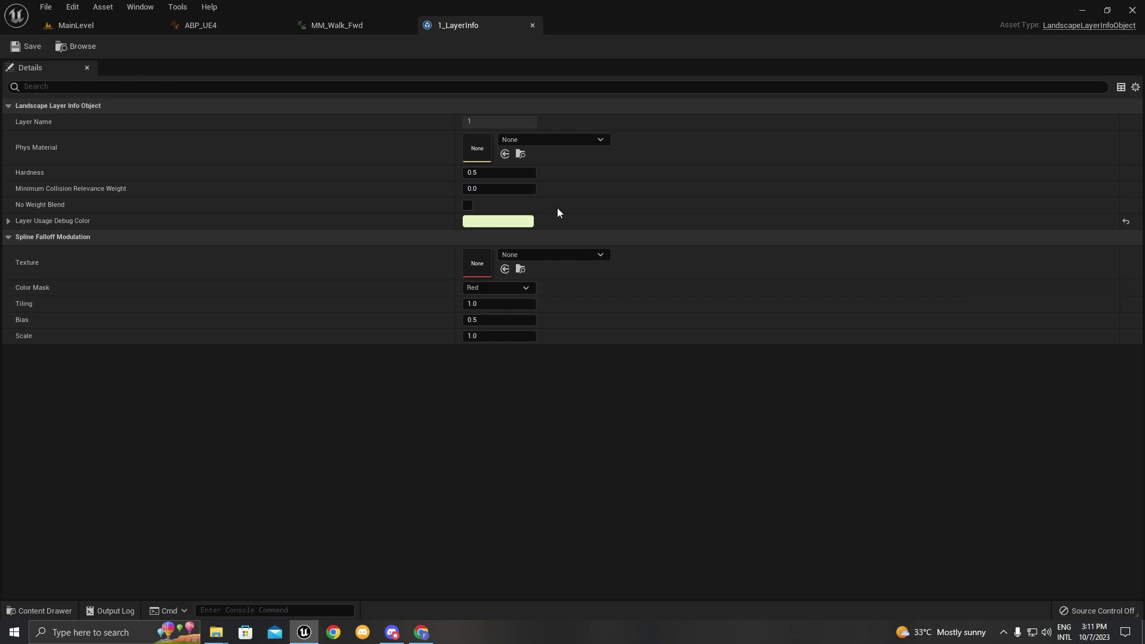
left_click(563, 140)
type("snow")
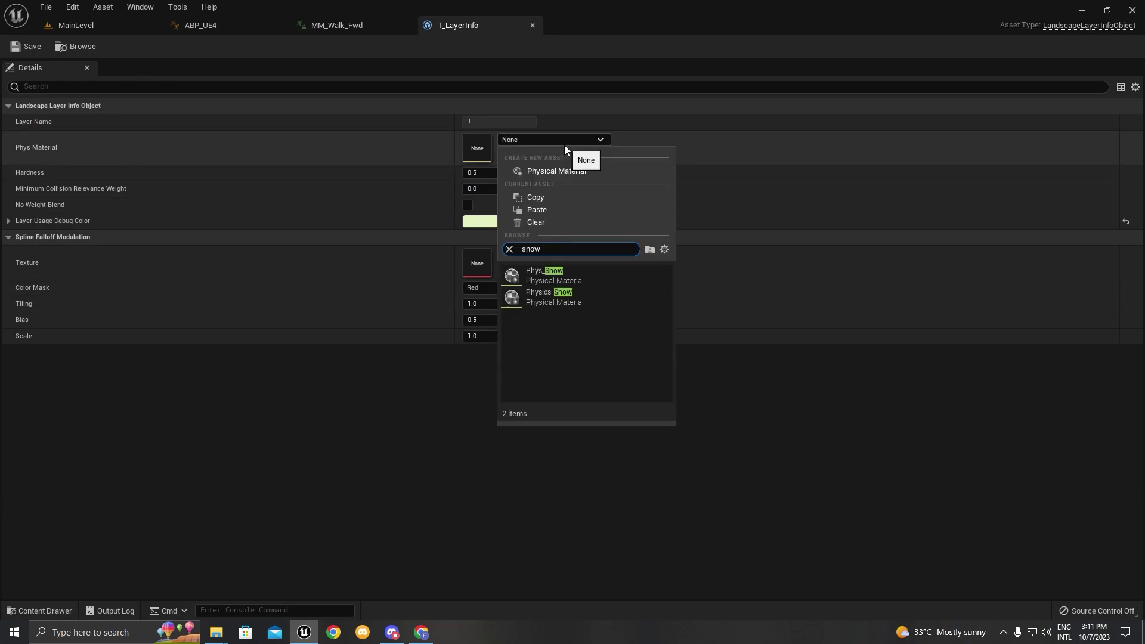
left_click(603, 280)
Step: Open 2_LayerInfo from the Megascans folder and assign Phys_Grass as its physical material
left_click(215, 29)
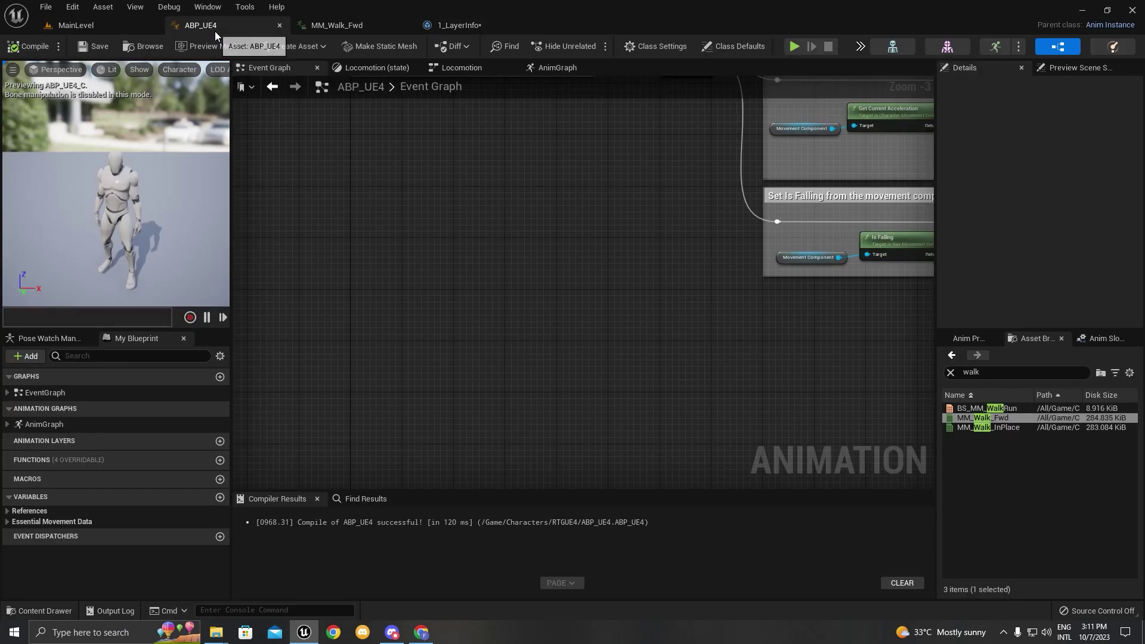
left_click(82, 30)
double_click(290, 461)
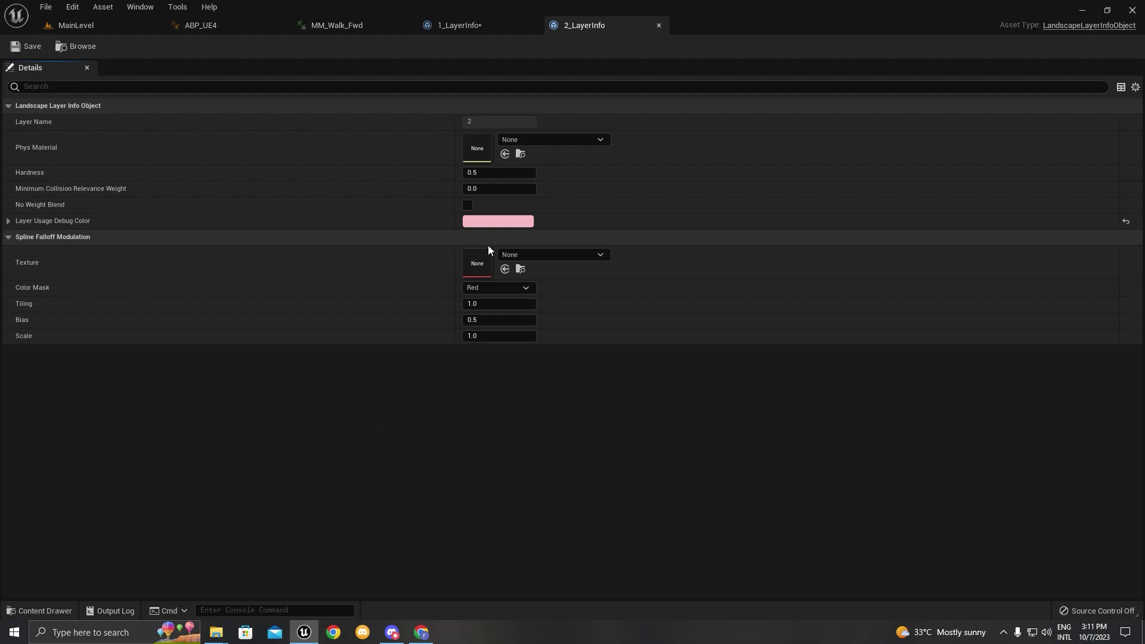
left_click(572, 140)
type("gr")
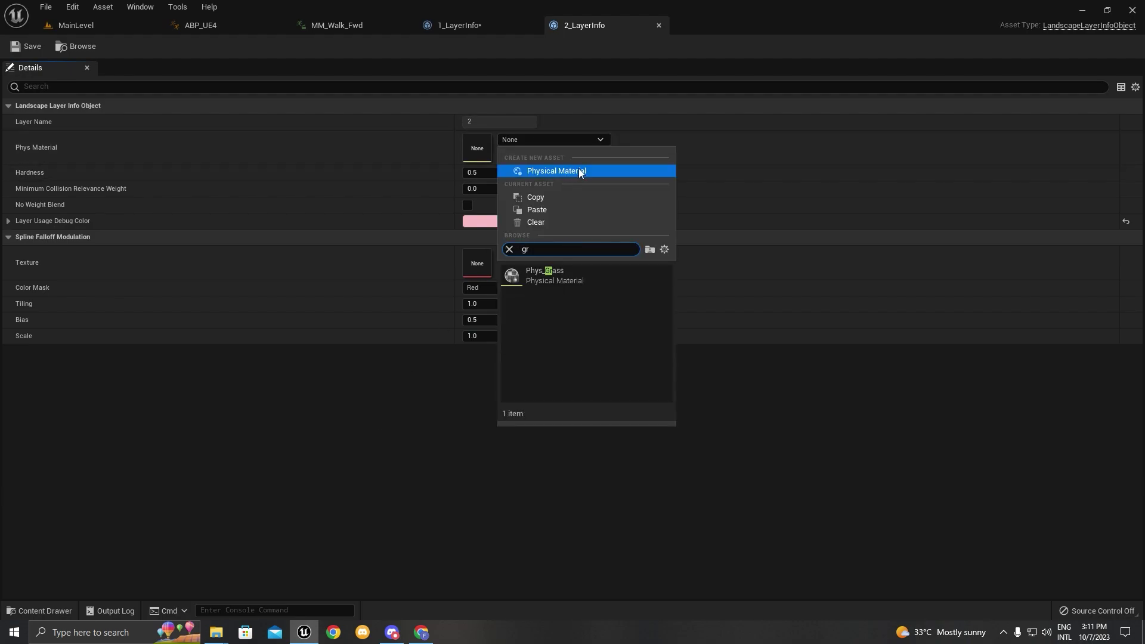
left_click(571, 274)
Step: Examine the painted grass and snow areas of the landscape in MainLevel
left_click(103, 28)
right_click_drag(621, 213, 567, 206)
key("w")
right_click_drag(570, 259, 586, 237)
key("w")
scroll(586, 223, "up", 5)
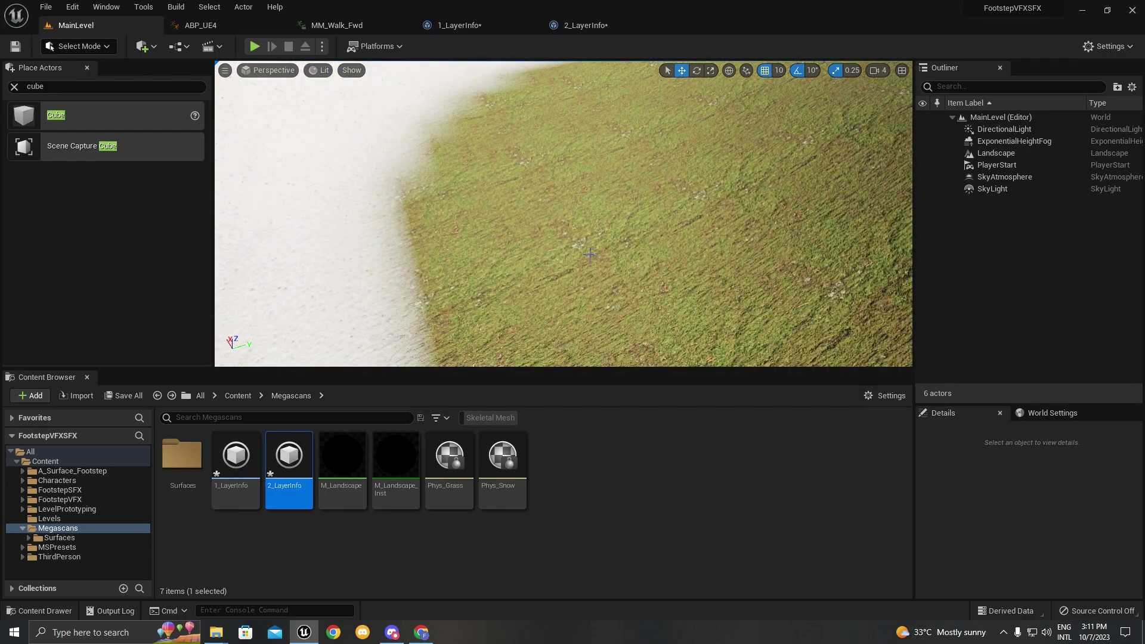
key("s")
right_click_drag(620, 213, 610, 201)
right_click_drag(531, 192, 522, 192)
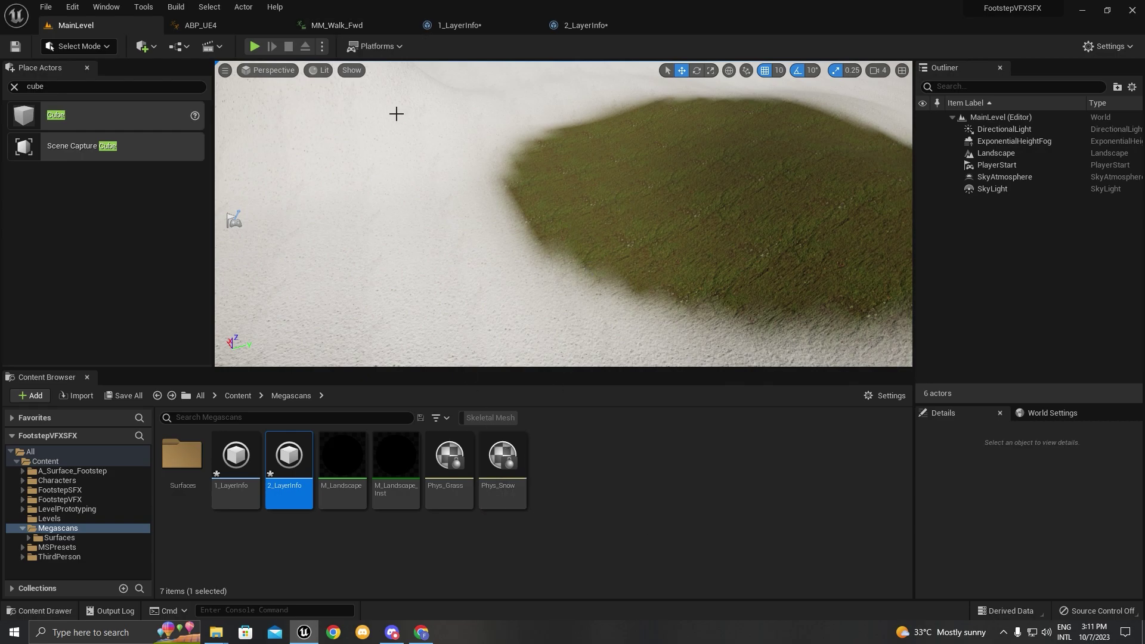
left_click(306, 26)
left_click(460, 544)
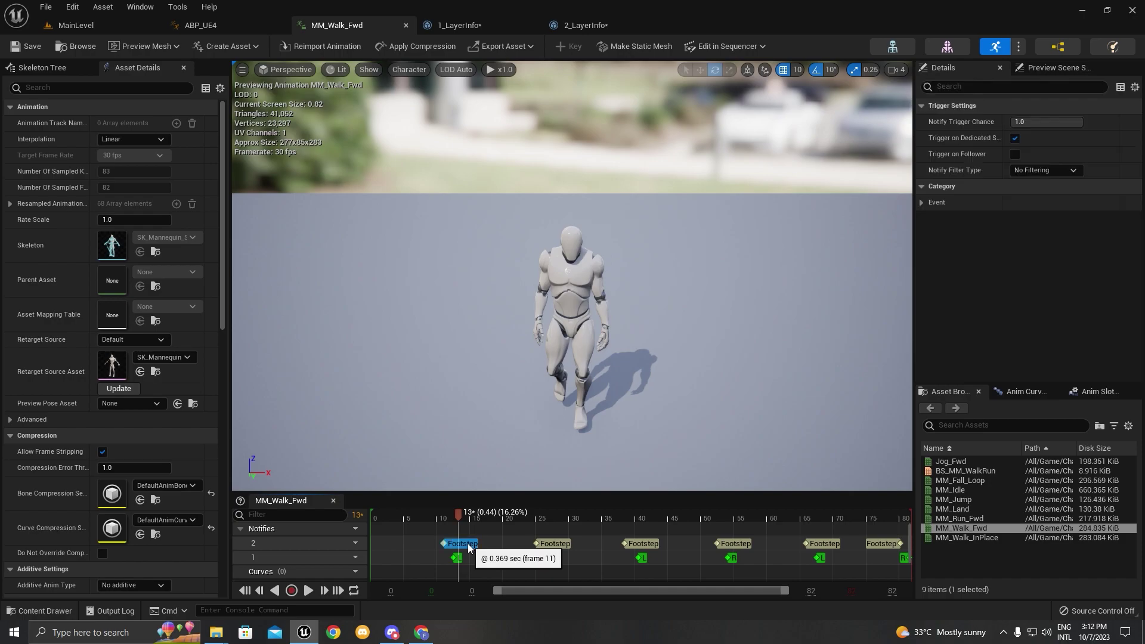
right_click(421, 545)
left_click(414, 545)
right_click(412, 546)
mouse_move(471, 510)
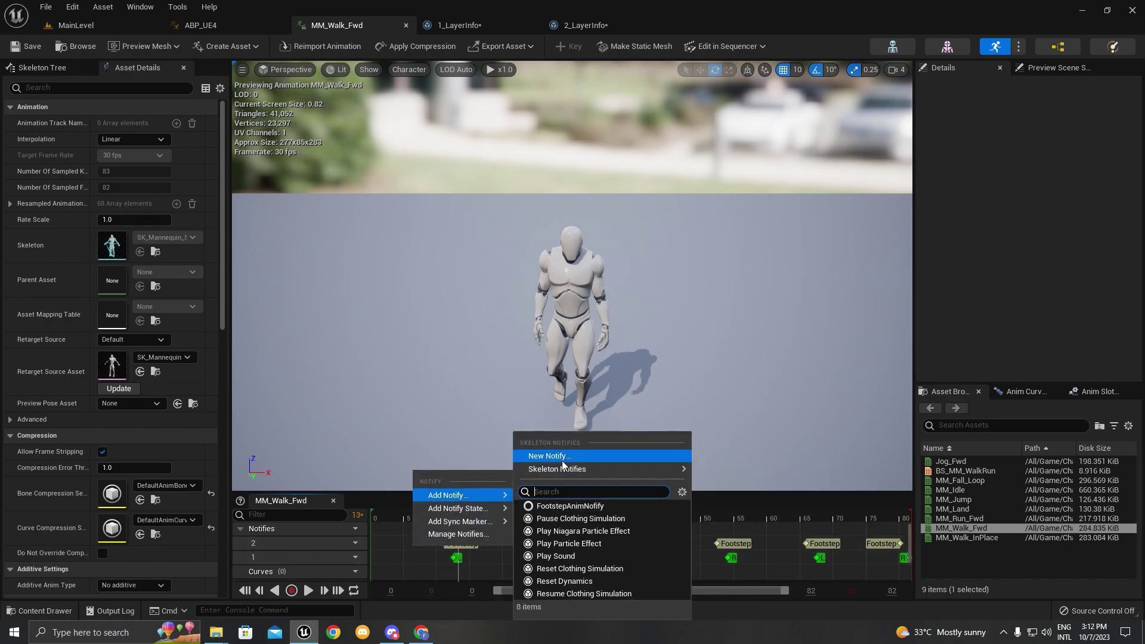
left_click(433, 568)
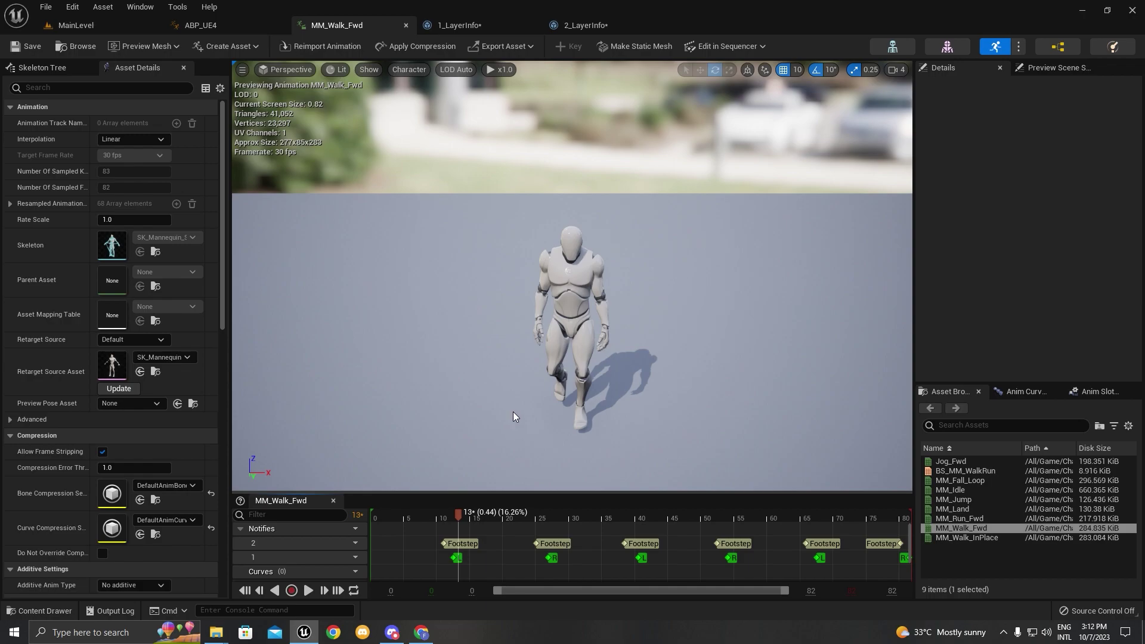
left_click_drag(424, 516, 413, 517)
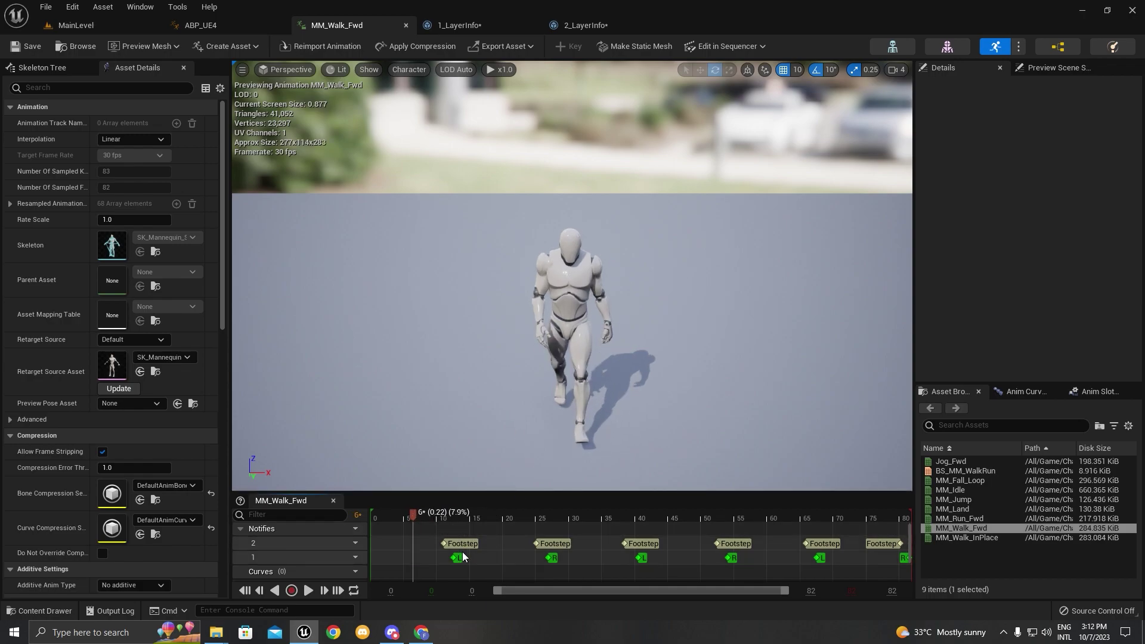
right_click(430, 543)
mouse_move(456, 567)
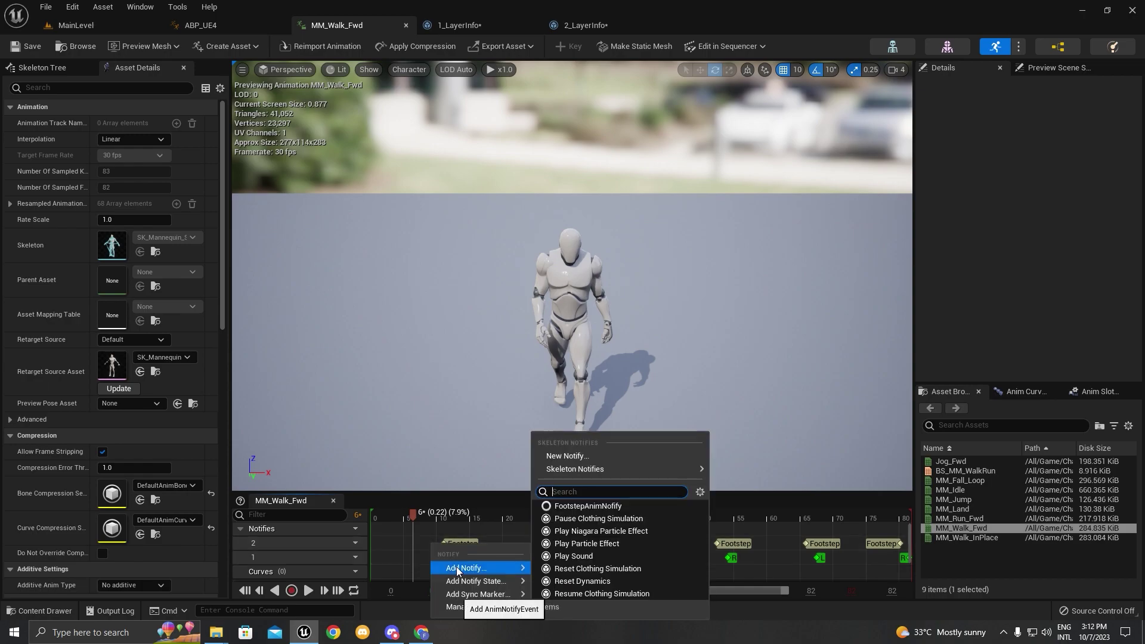
left_click(588, 457)
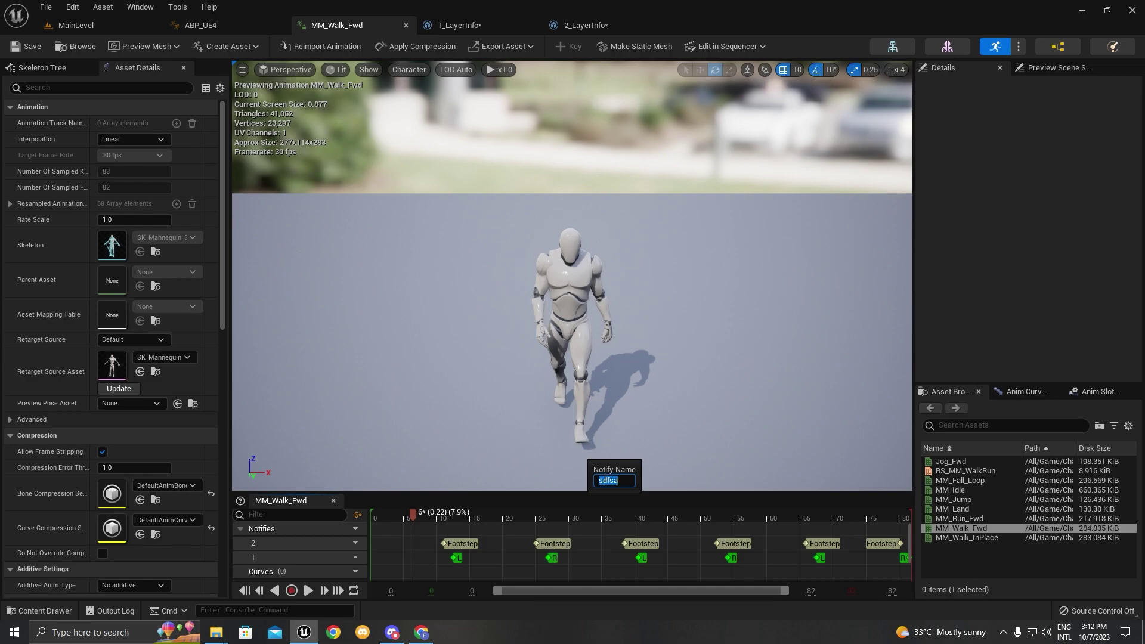
key("Escape")
Step: Shift the Footstep notifies on track 2 of MM_Walk_Fwd slightly earlier to match the moments the feet touch the ground
left_click(477, 544)
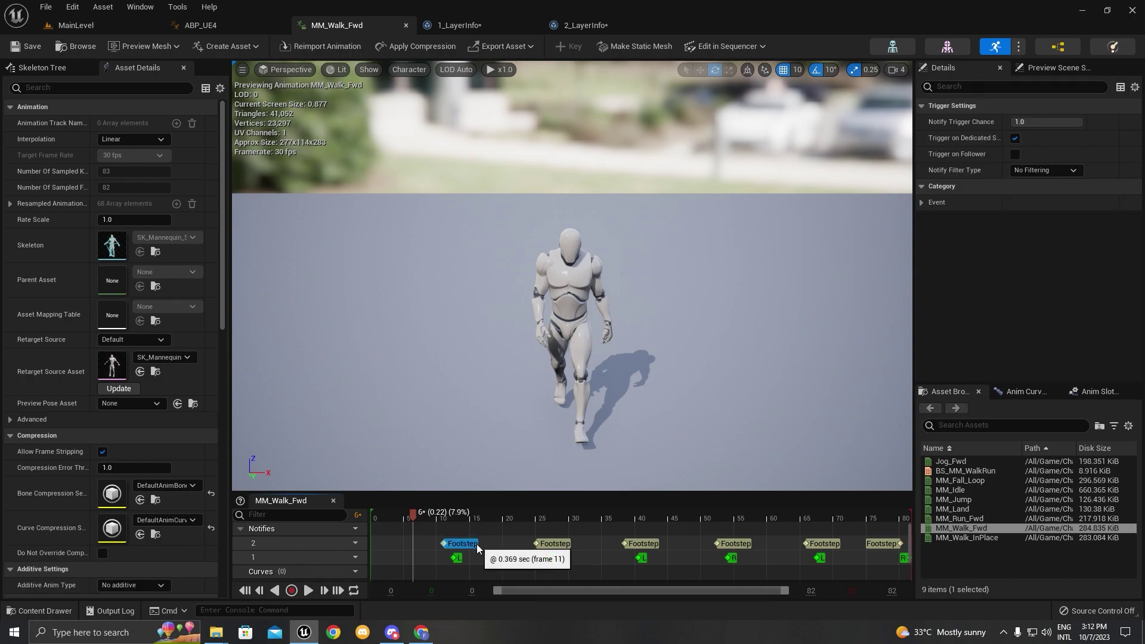
left_click(424, 556)
left_click_drag(440, 517, 410, 516)
right_click_drag(453, 382, 552, 393)
left_click_drag(412, 517, 527, 512)
left_click_drag(556, 548, 542, 545)
left_click_drag(626, 517, 631, 546)
left_click_drag(724, 542, 712, 543)
left_click_drag(826, 542, 856, 544)
left_click(859, 516)
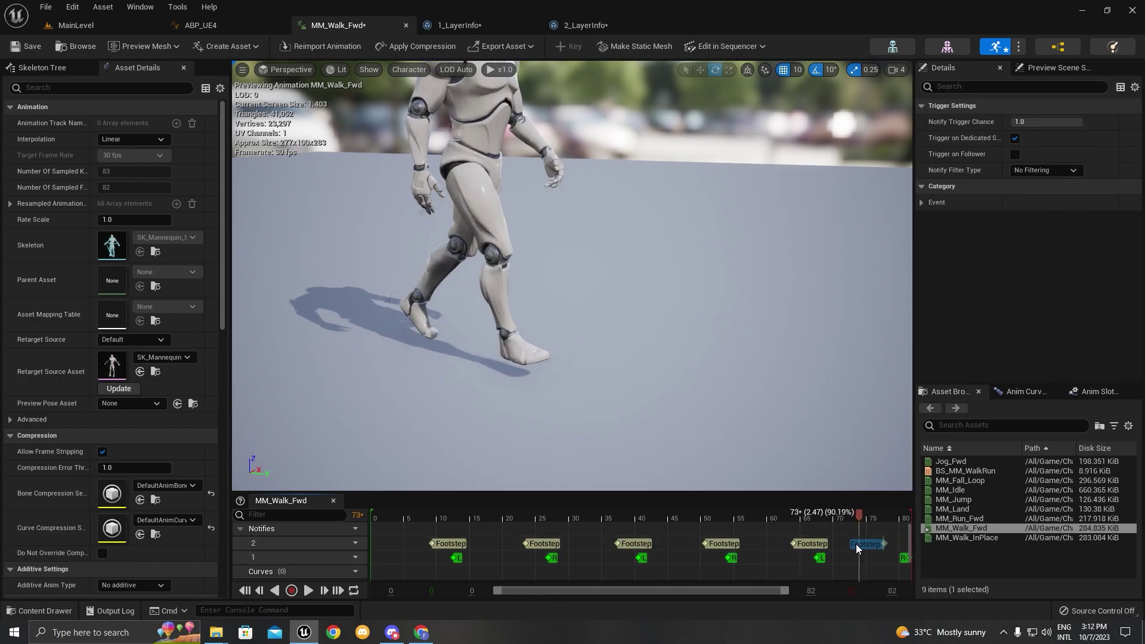
Step: Scrub the start of the walk to check the first footstep's timing and save all modified assets
left_click(403, 515)
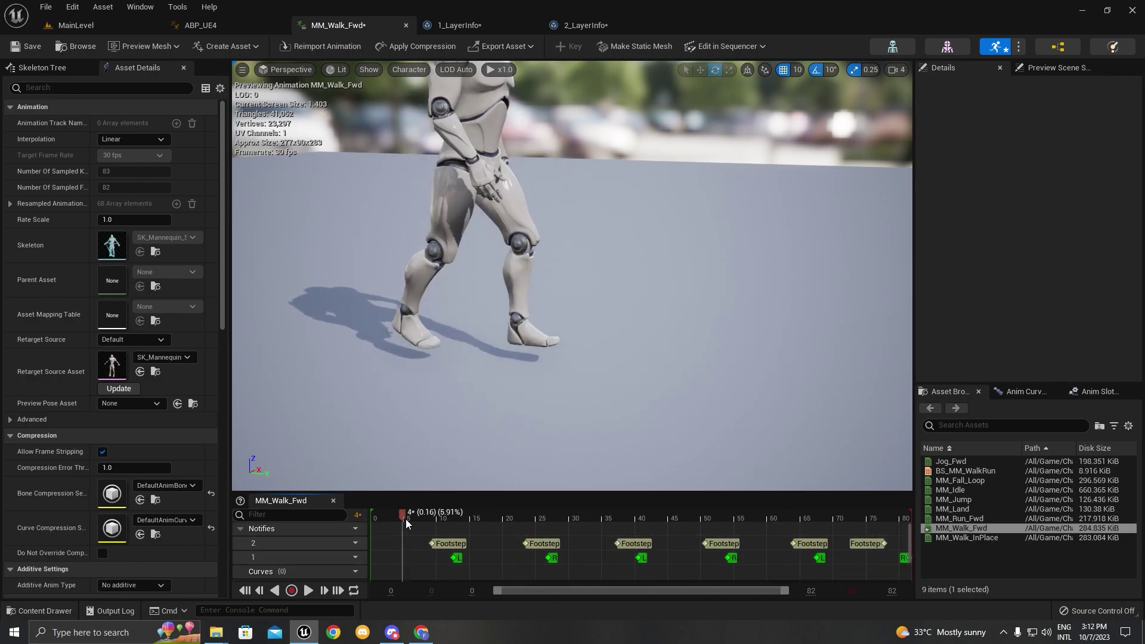
left_click_drag(402, 519, 414, 517)
key("ctrl+shift+s")
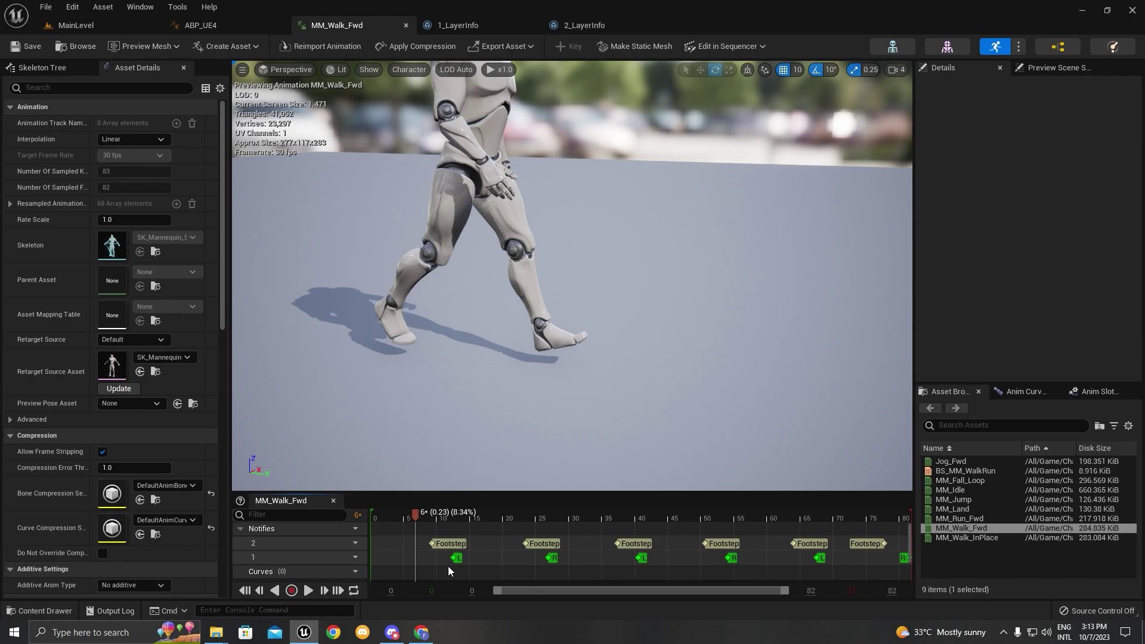
Step: Open MM_Run_Fwd and MM_Land and scrub their timelines to review the existing Footstep notifies
left_click(453, 544)
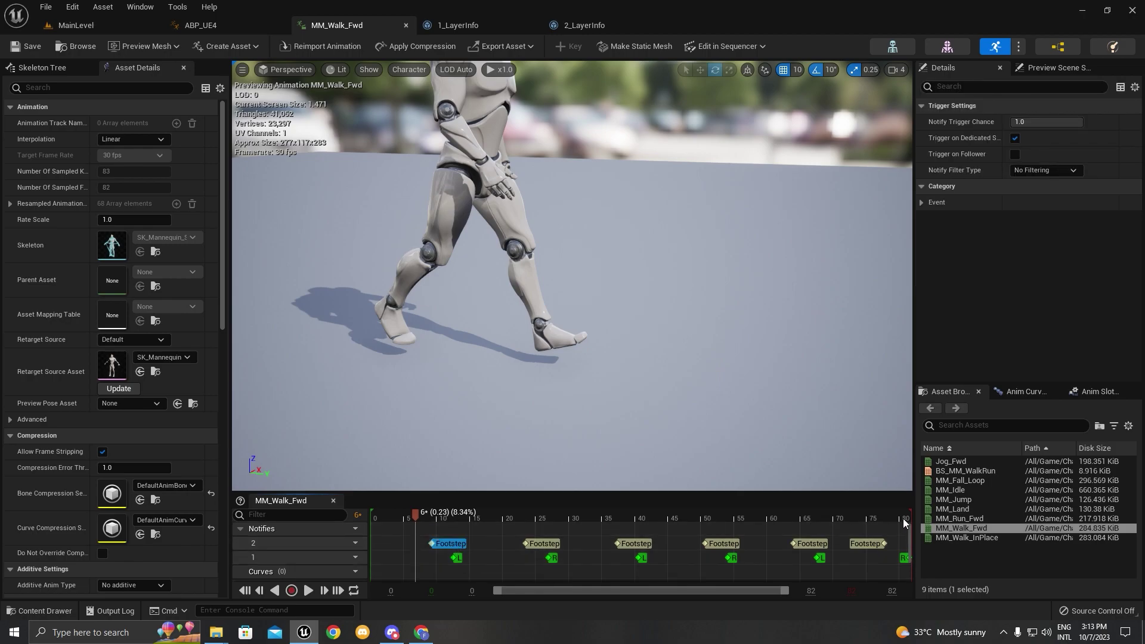
left_click(976, 518)
double_click(976, 518)
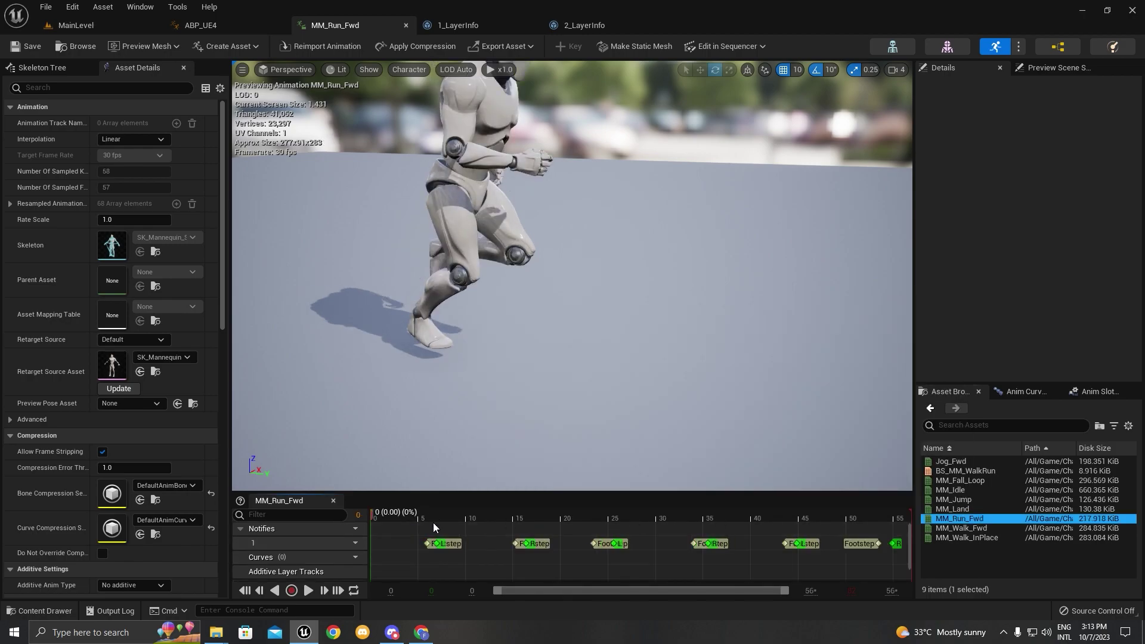
left_click_drag(438, 517, 606, 510)
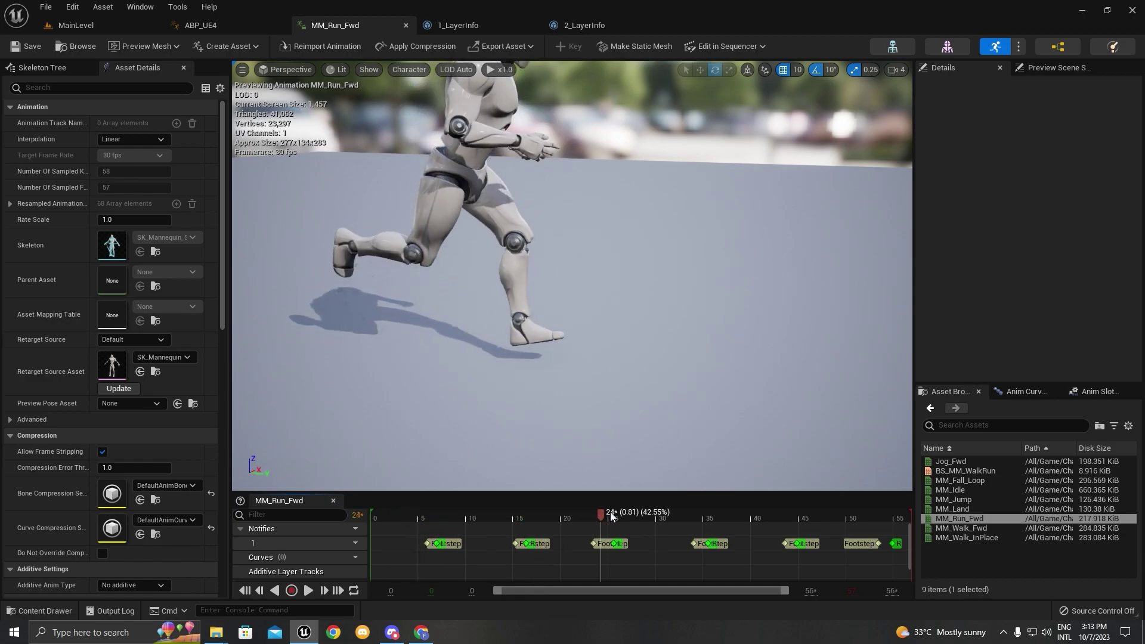
left_click(952, 508)
double_click(952, 509)
left_click_drag(409, 512, 494, 513)
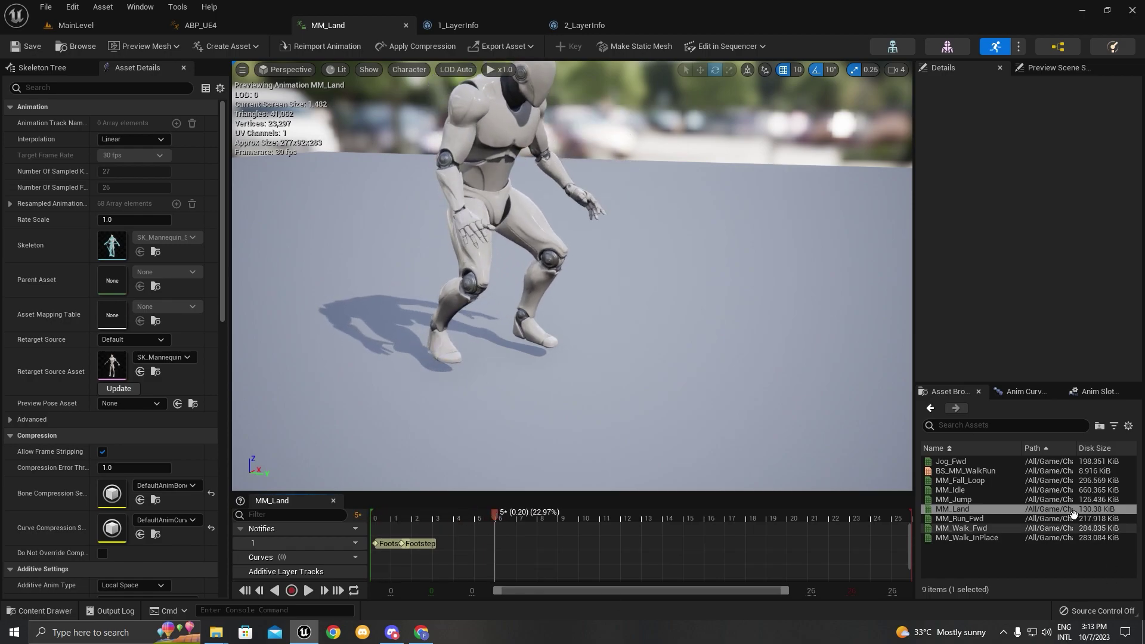
Step: Add the AnimNotify_Footstep event to an empty area of the ABP_UE4 event graph
left_click(202, 26)
scroll(504, 210, "up", 2)
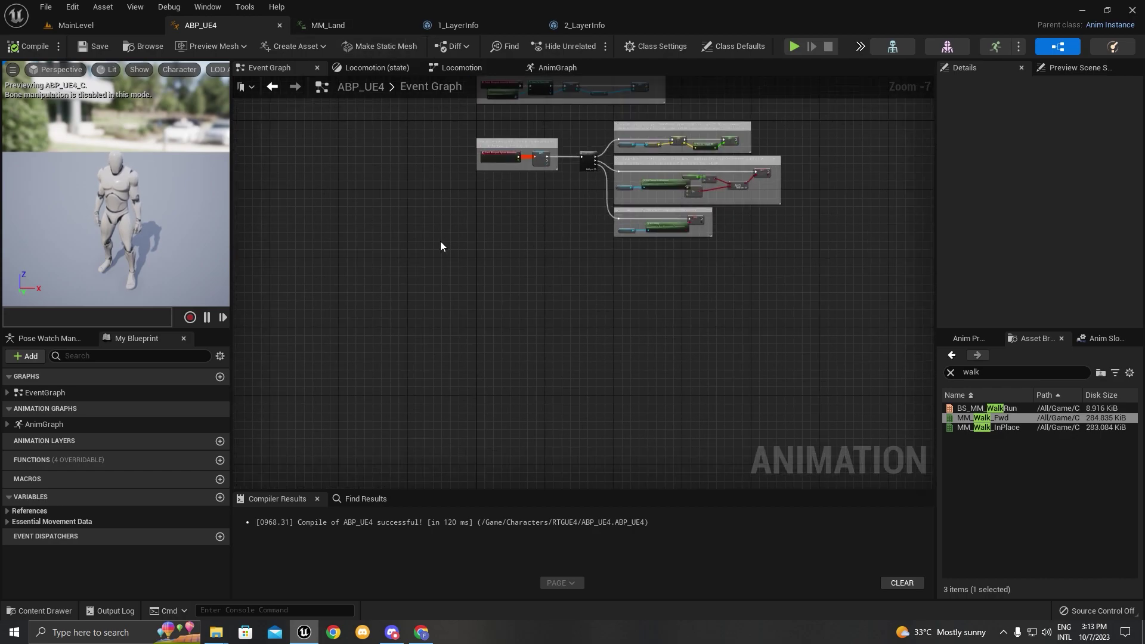
scroll(404, 288, "up", 4)
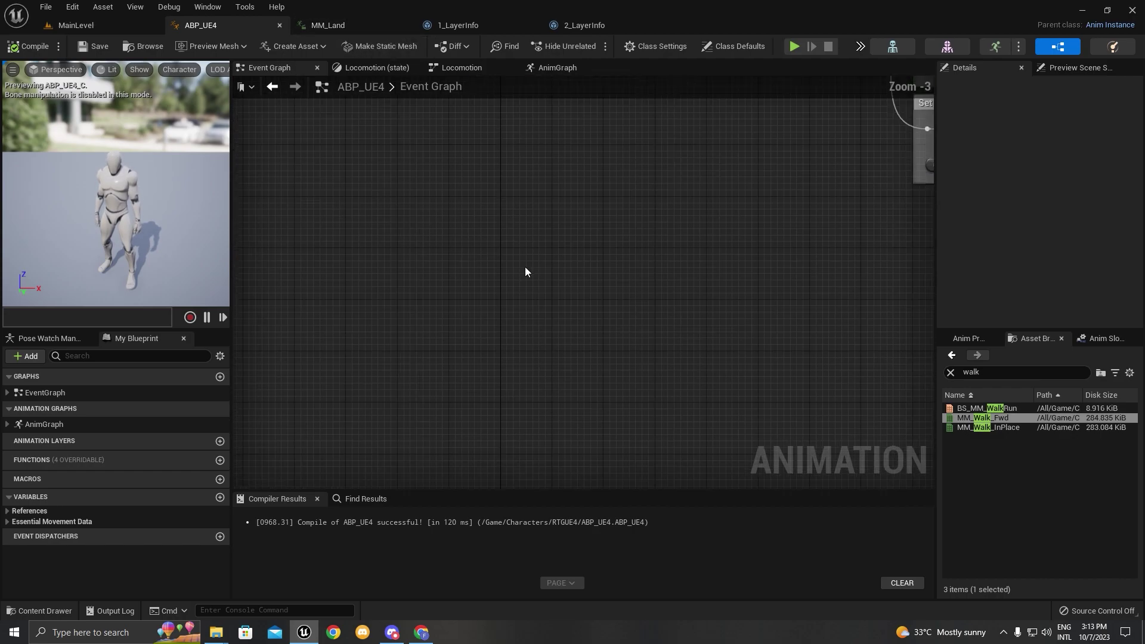
right_click(602, 279)
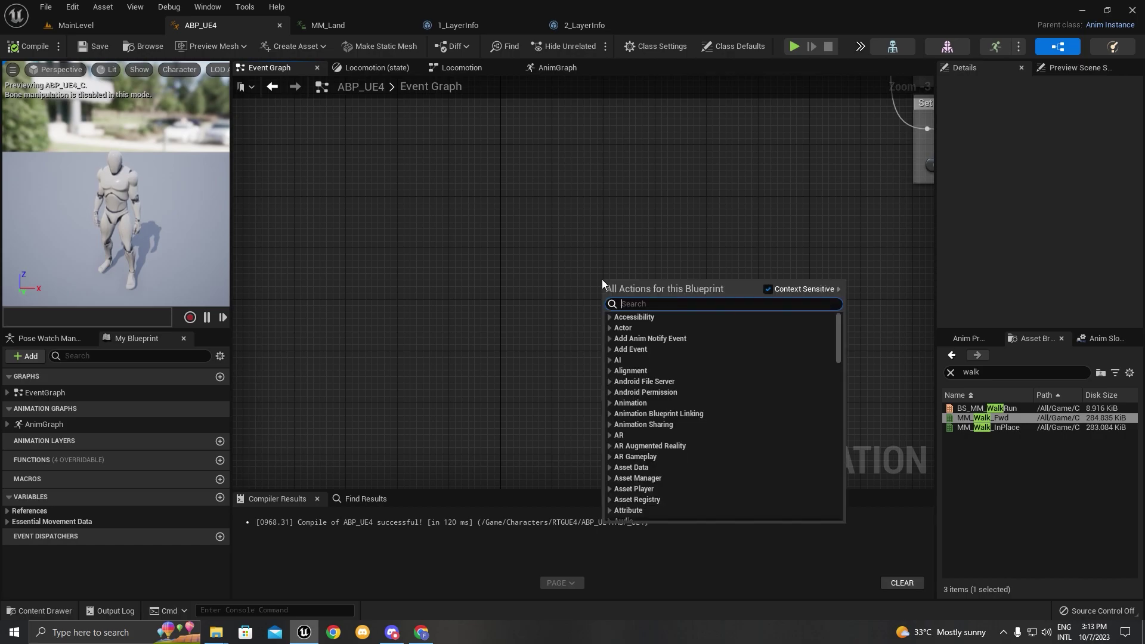
type("f")
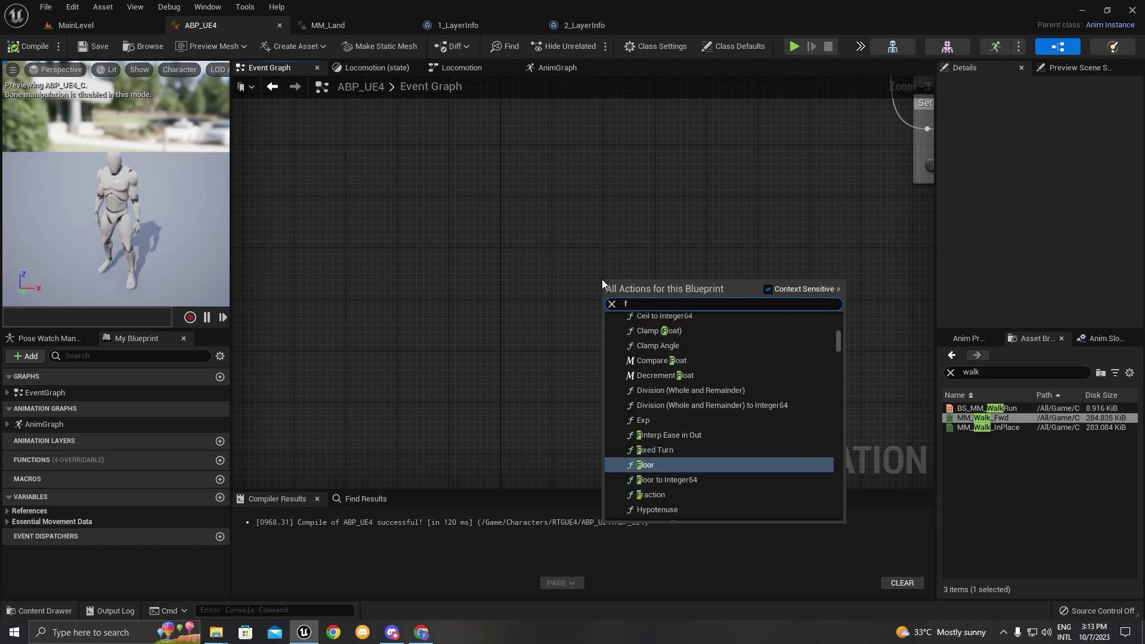
type("oot")
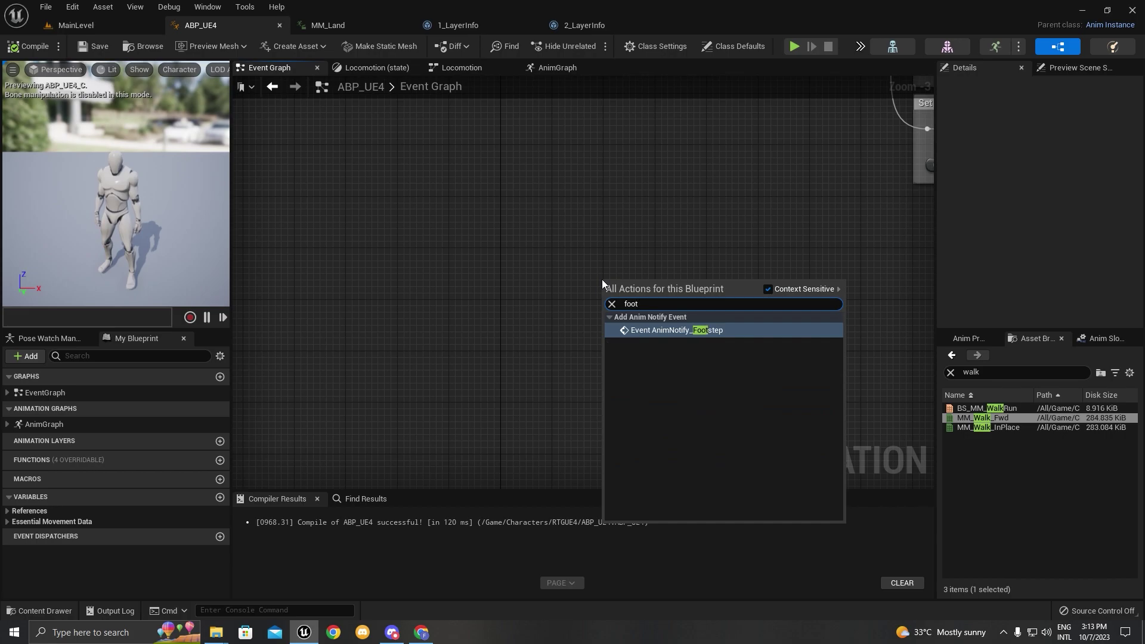
key("Return")
scroll(681, 291, "up", 3)
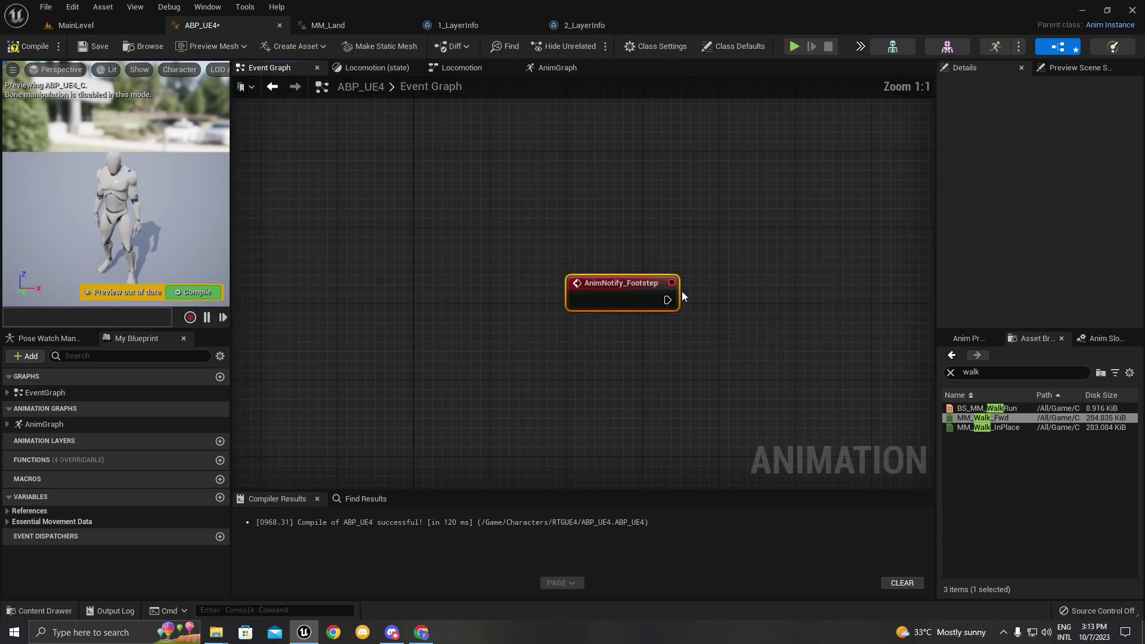
left_click_drag(596, 298, 492, 326)
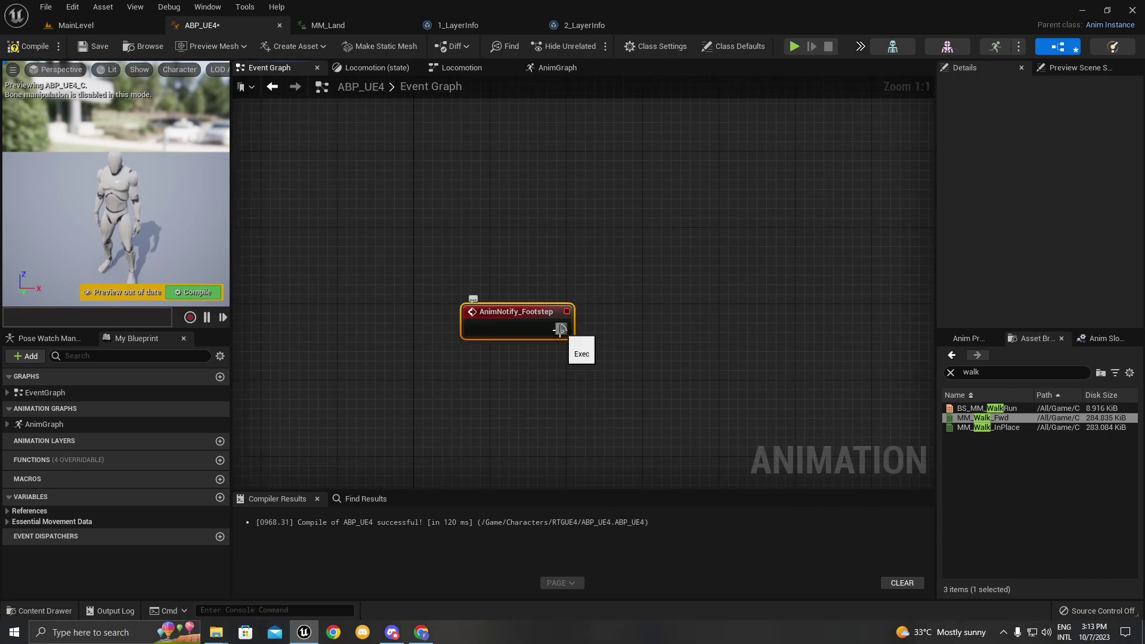
Step: Connect a Print String node with the default Hello text to AnimNotify_Footstep and compile the animation blueprint
left_click_drag(562, 328, 635, 309)
type("print")
key("Return")
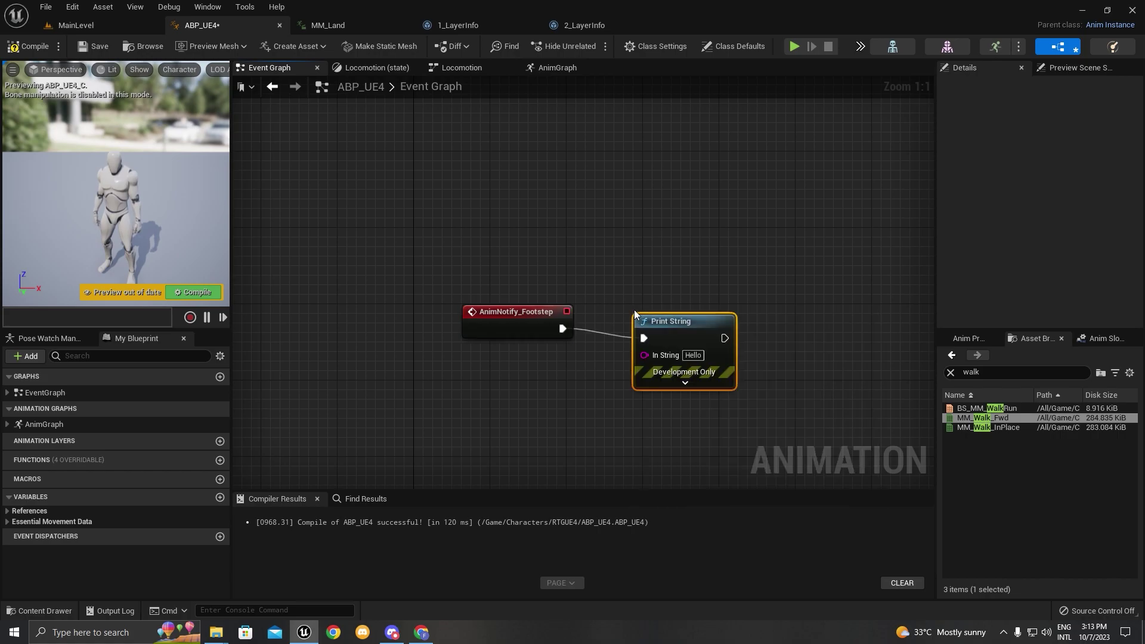
left_click(203, 292)
scroll(520, 227, "down", 3)
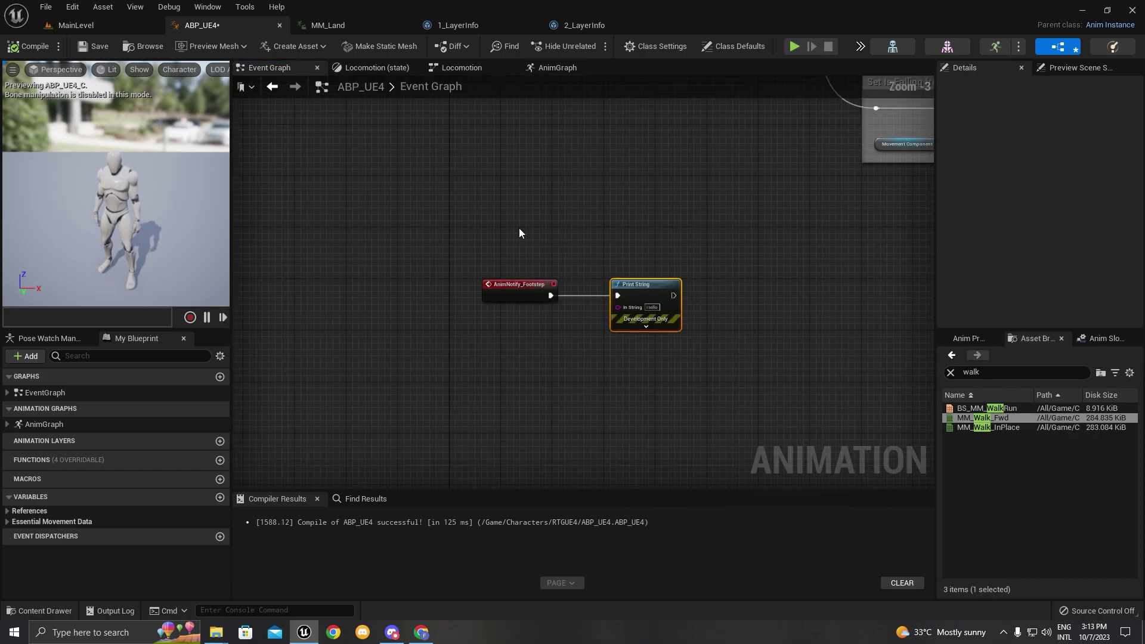
Step: Play-test MainLevel full screen, running and jumping with the character to check that the footstep notifies print their text
left_click(77, 25)
left_click(254, 45)
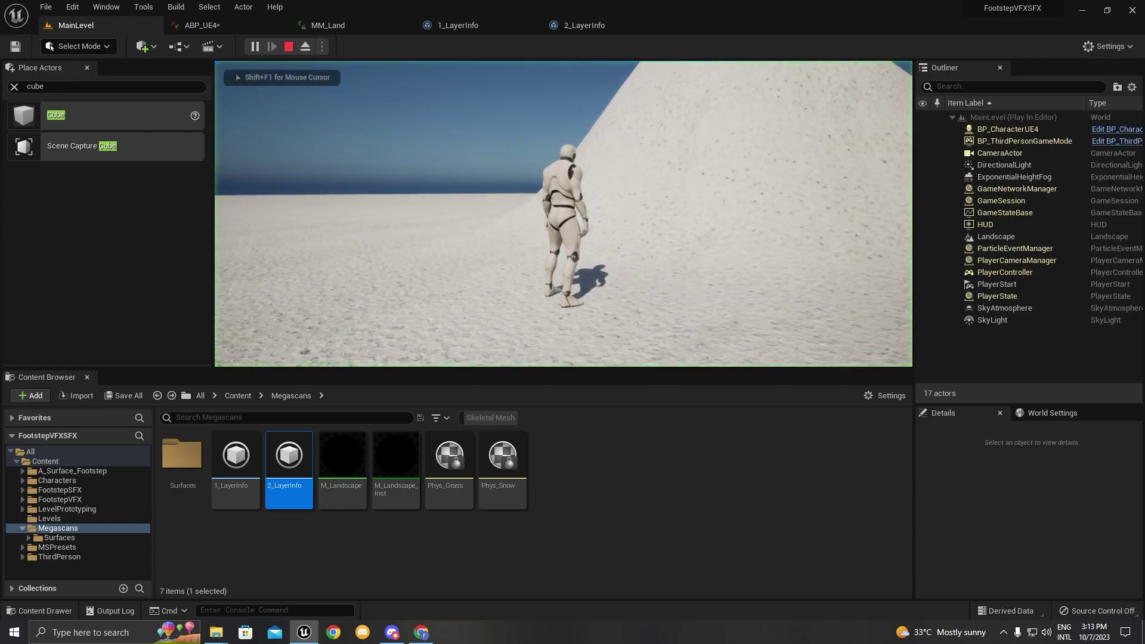
key("F11")
left_click(525, 203)
key("d")
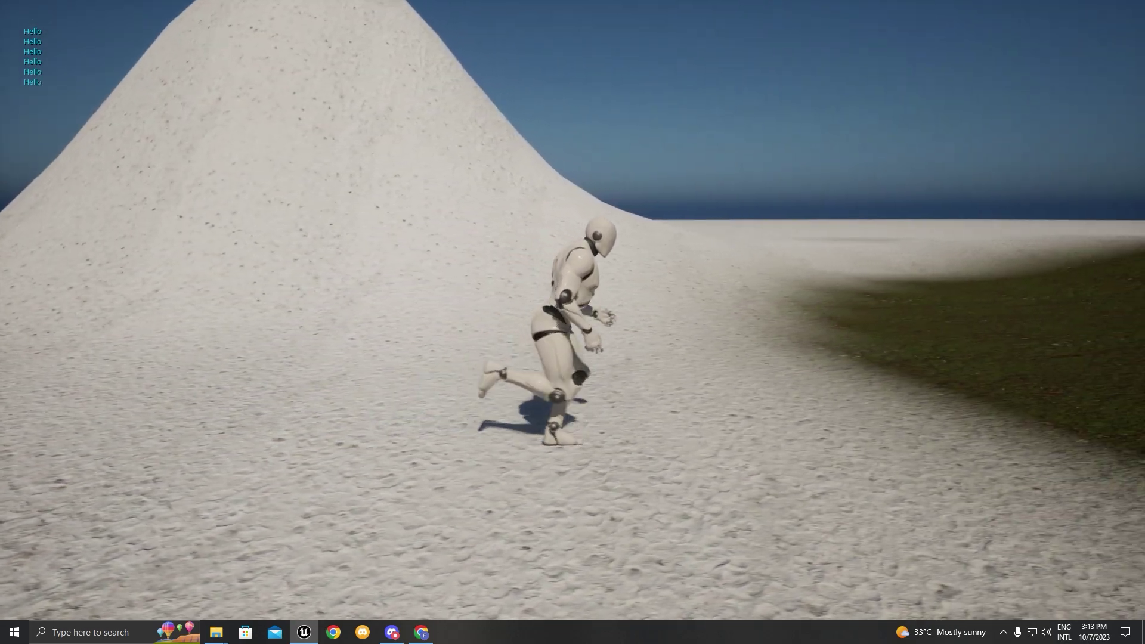
key("space")
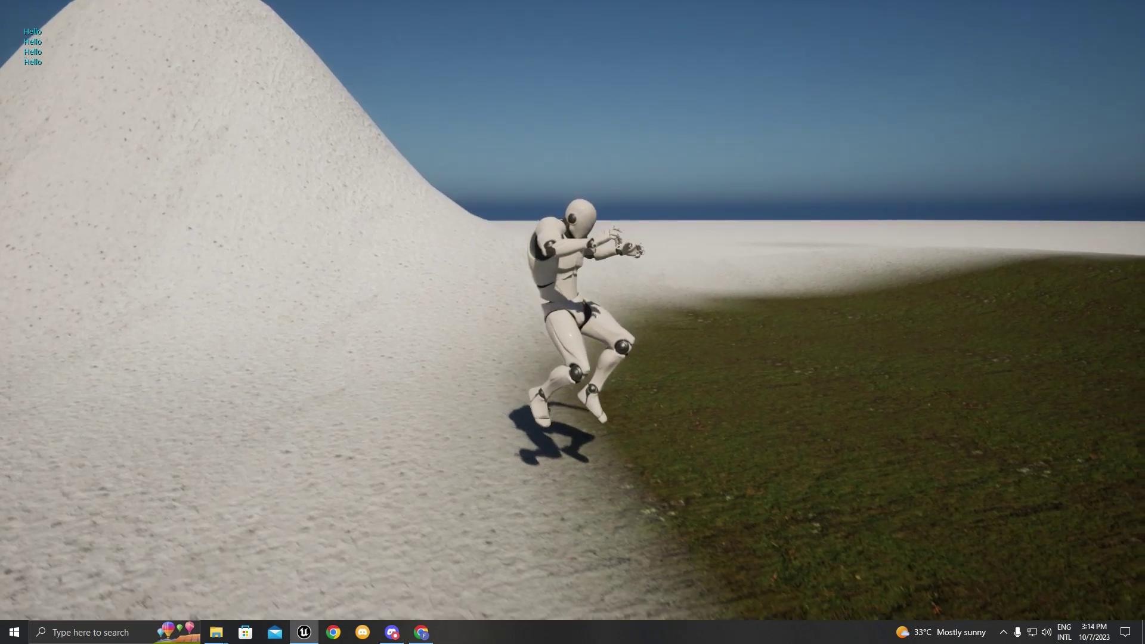
key("Escape")
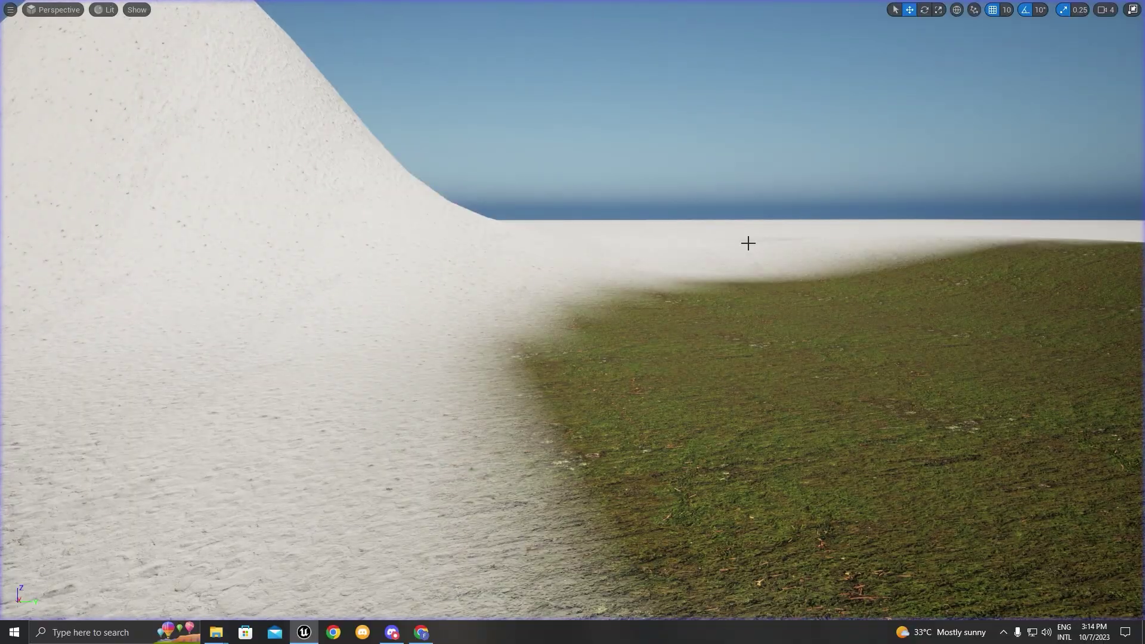
Step: Delete the Print String node from AnimNotify_Footstep in the ABP_UE4 event graph and compile the blueprint
left_click(222, 24)
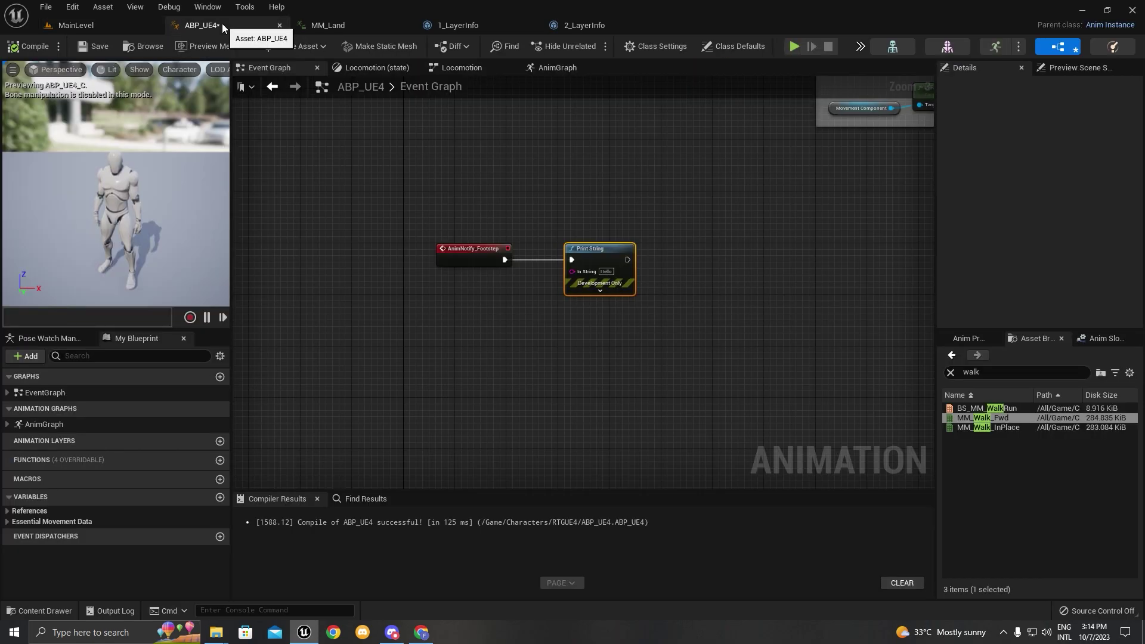
scroll(595, 258, "up", 2)
key("Delete")
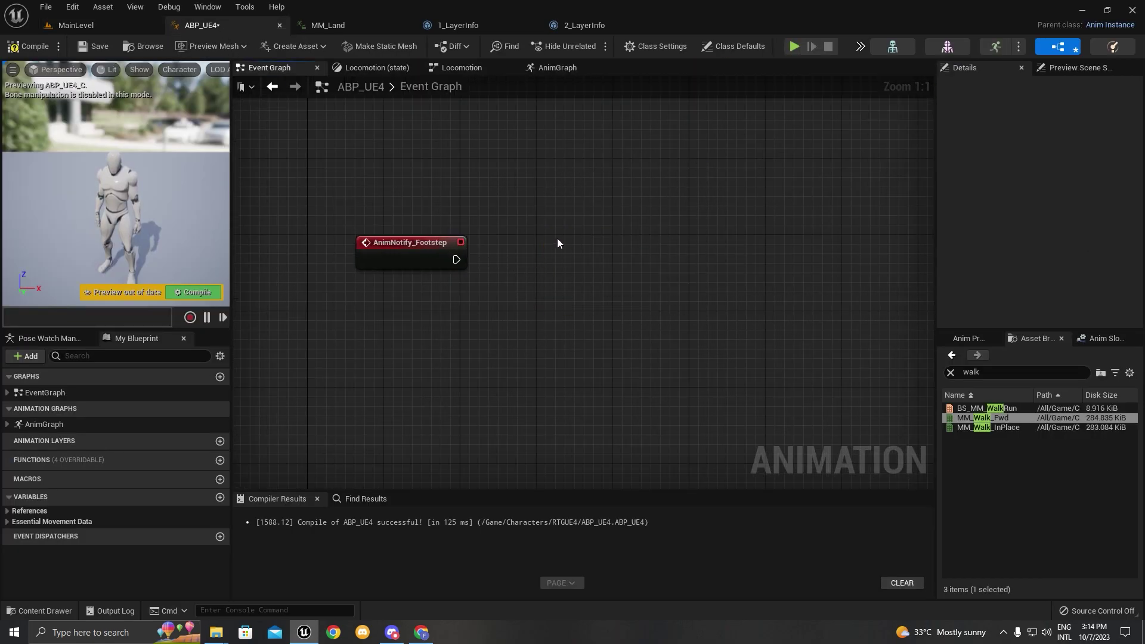
scroll(557, 243, "down", 1)
left_click(211, 291)
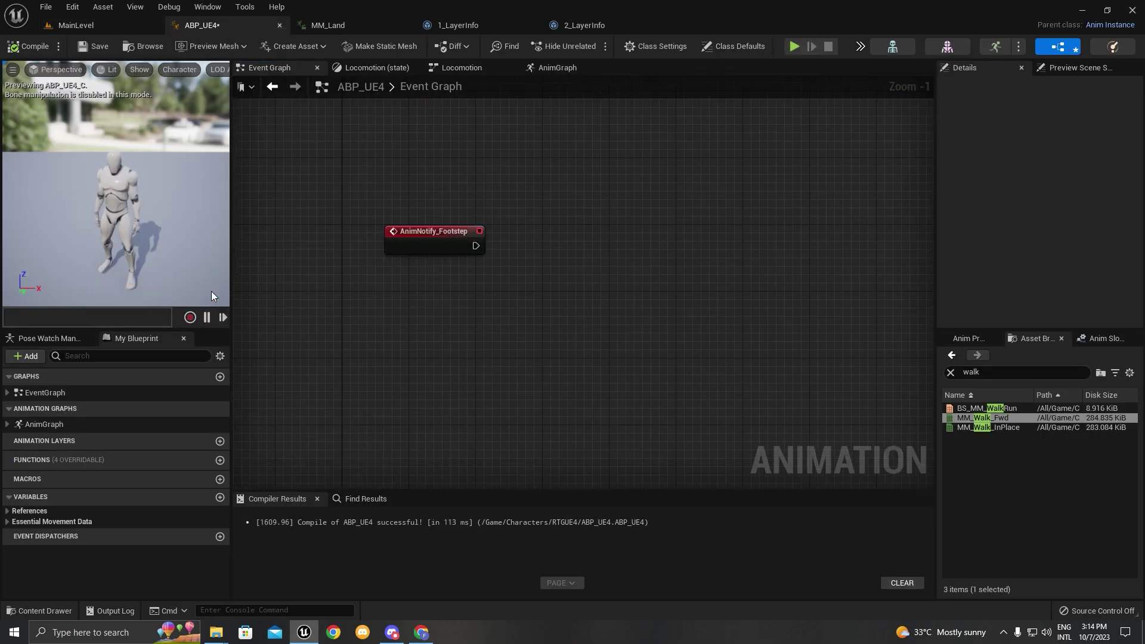
Step: Create a new function named IdentifyPM in ABP_UE4
left_click(220, 460)
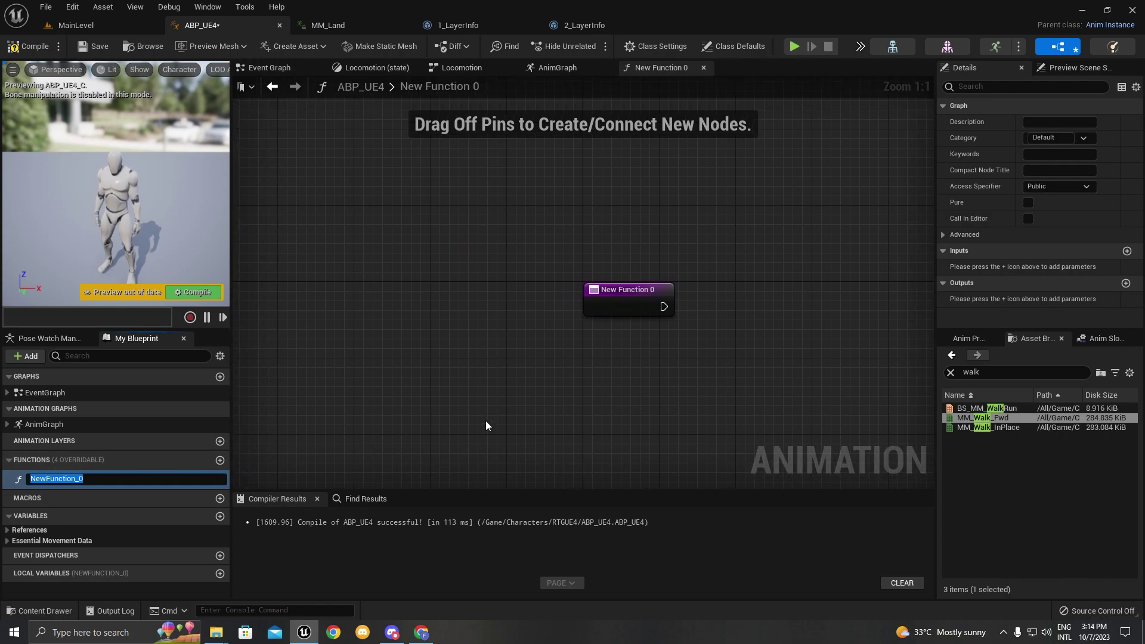
type("IdentifyP")
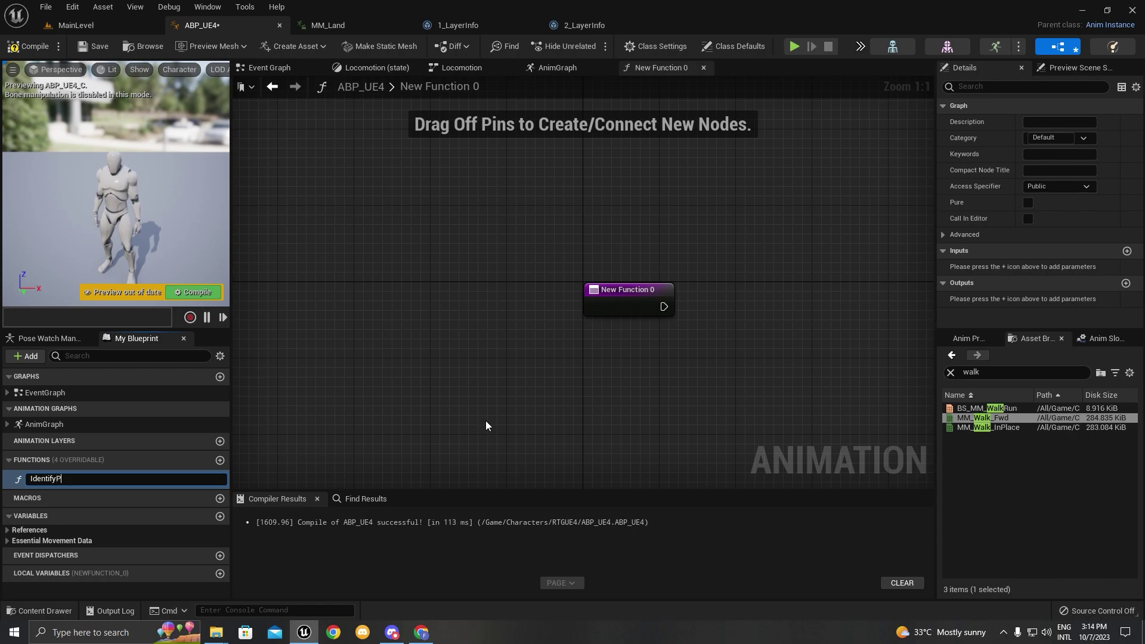
key("Return")
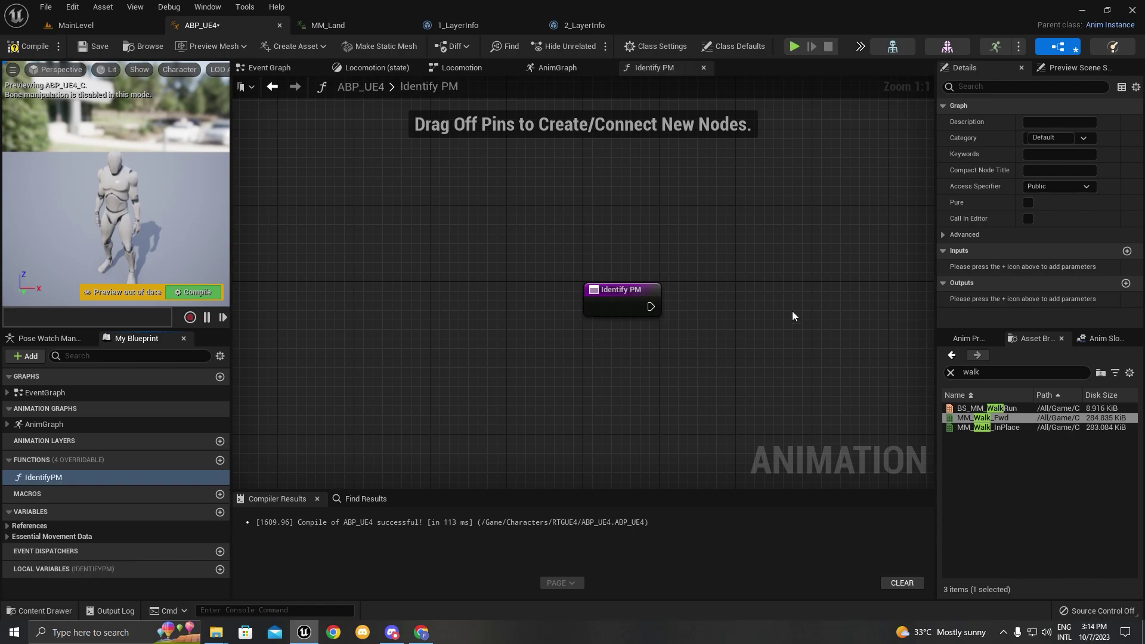
Step: Add a Line Trace By Channel node executed from the Identify PM entry node and place it beside the entry
scroll(710, 248, "down", 1)
left_click_drag(639, 238, 637, 263)
scroll(511, 274, "up", 1)
type("spaw")
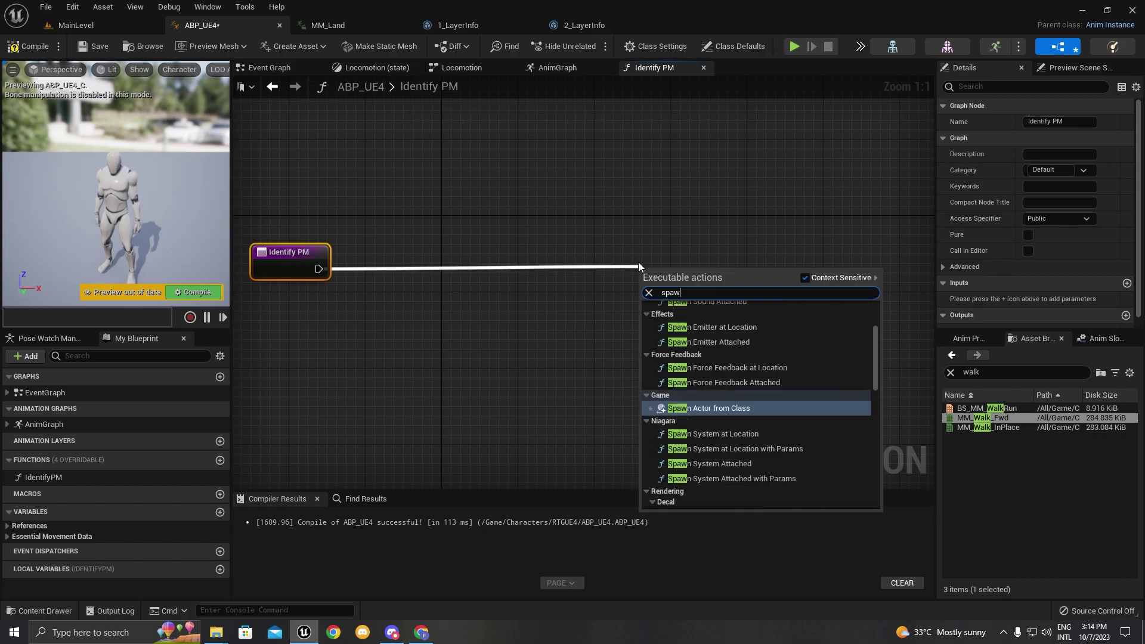
type("n line tr")
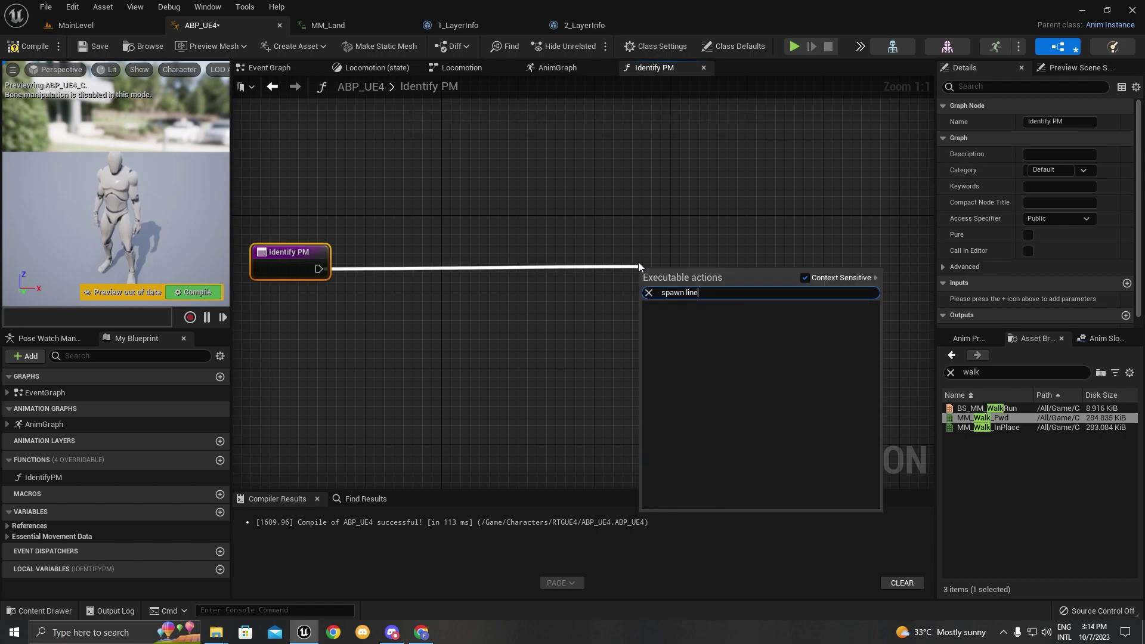
key("ctrl+a")
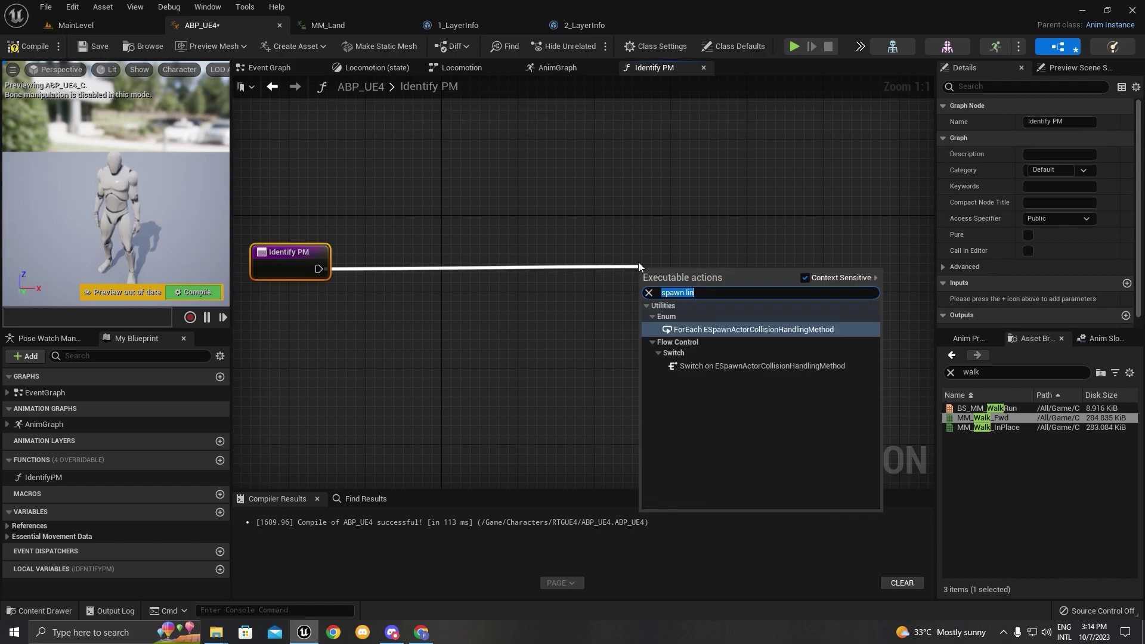
type("line trace for")
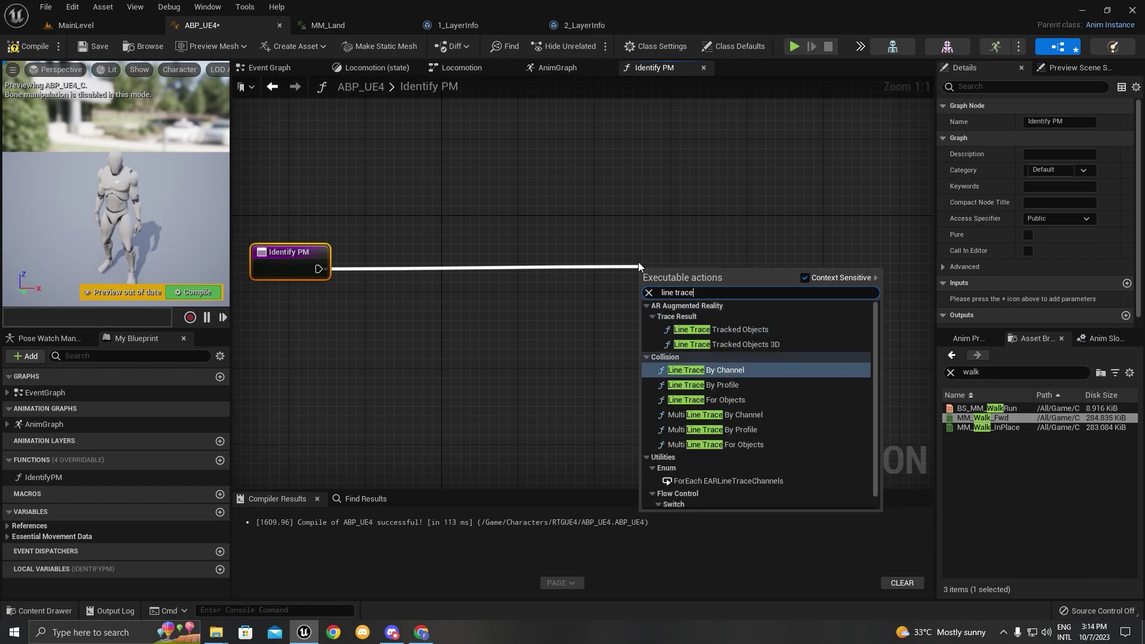
key("BackSpace")
key("BackSpace")
key("BackSpace")
key("BackSpace")
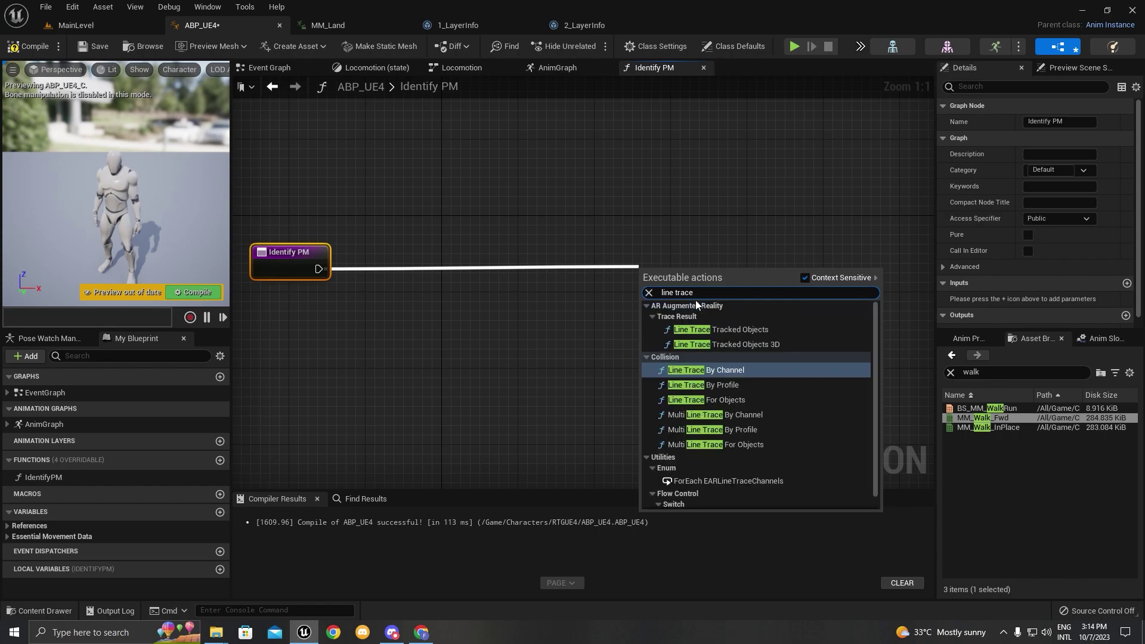
left_click(720, 370)
left_click_drag(769, 283, 598, 264)
right_click_drag(530, 276, 699, 251)
scroll(619, 287, "down", 1)
right_click_drag(606, 274, 680, 225)
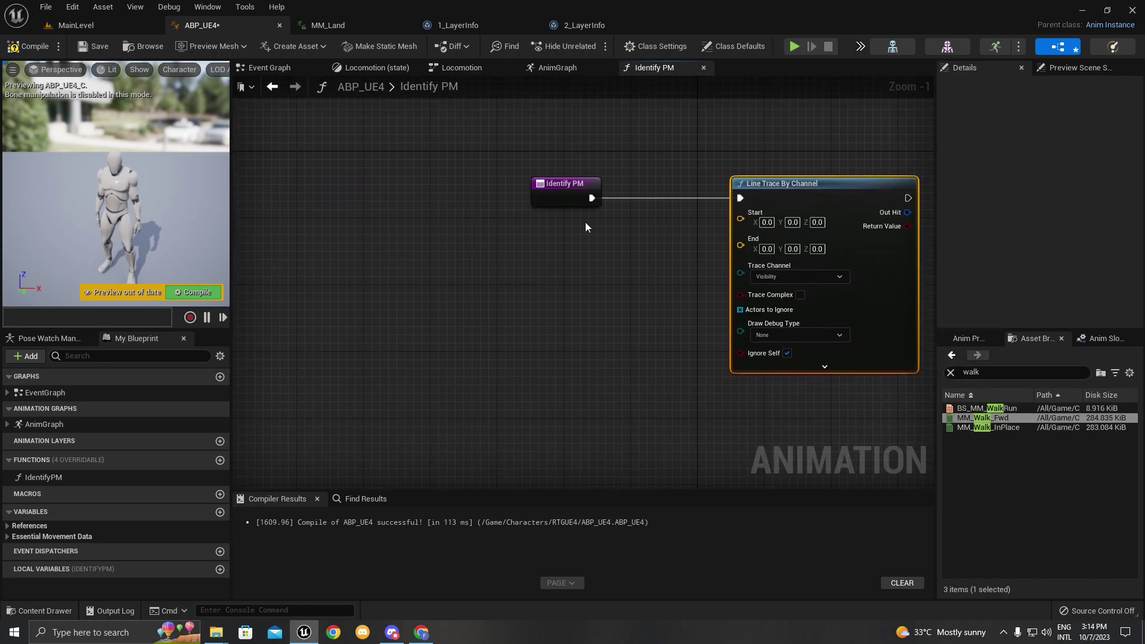
Step: Add a Character reference to the Identify PM graph and connect a Get Actor Location node to it
left_click(492, 267)
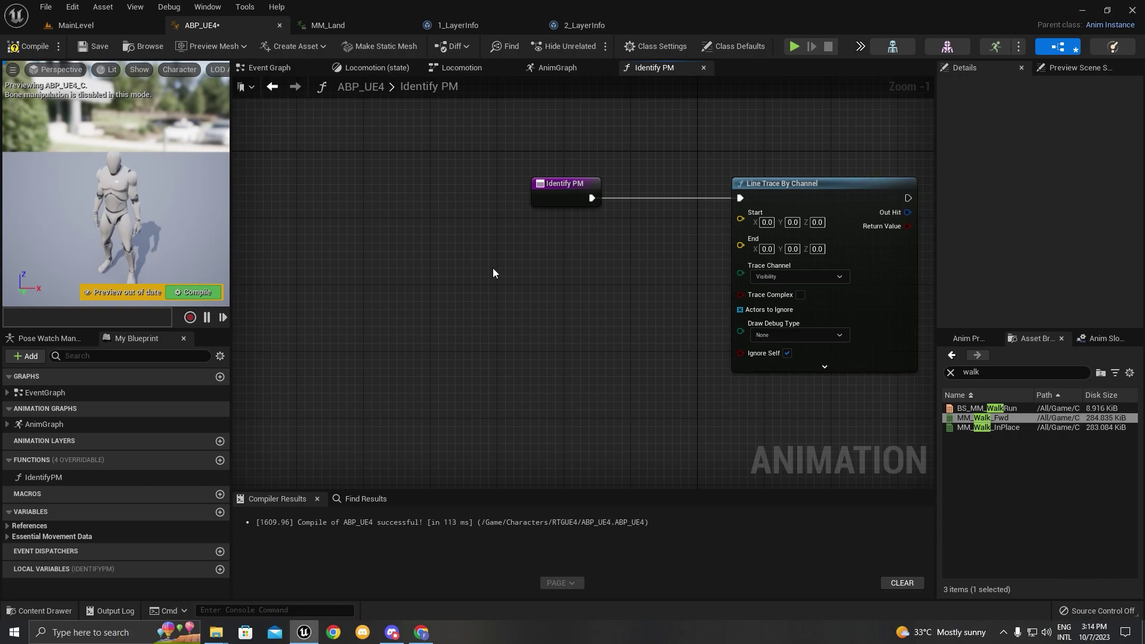
right_click(492, 267)
type("get charac")
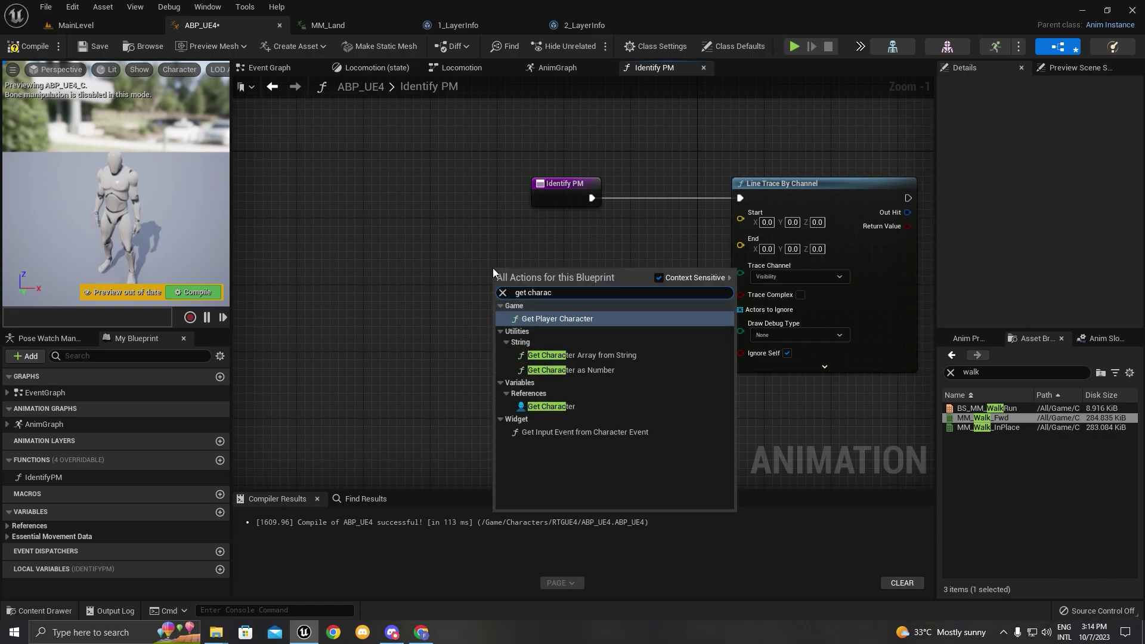
left_click(552, 399)
left_click_drag(498, 287, 389, 287)
left_click_drag(445, 277, 474, 270)
type("get location")
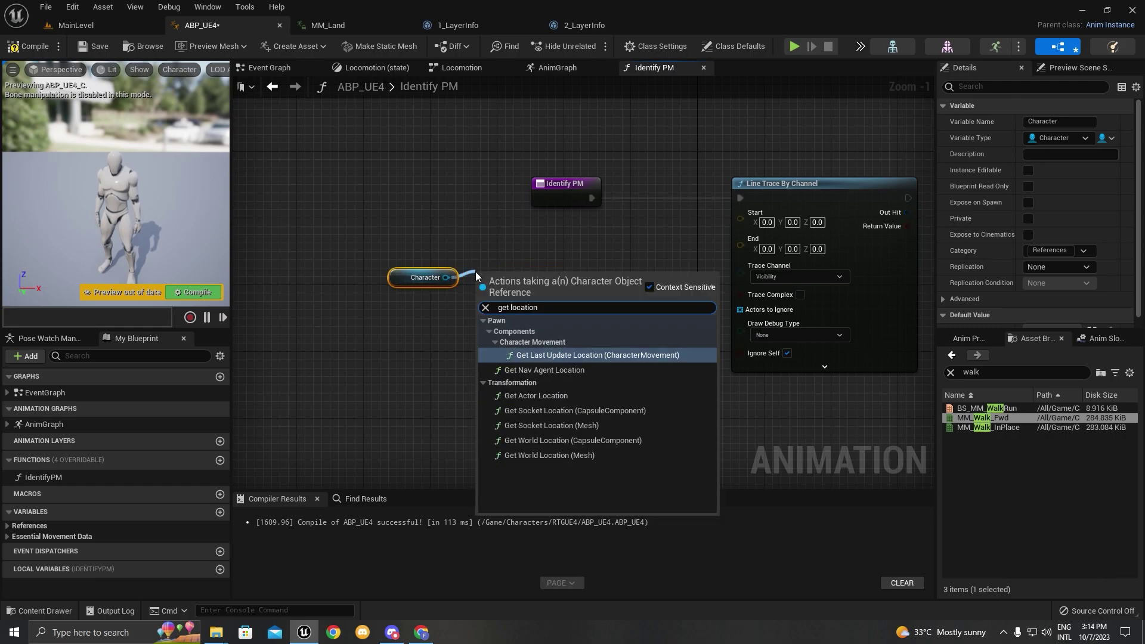
left_click(540, 395)
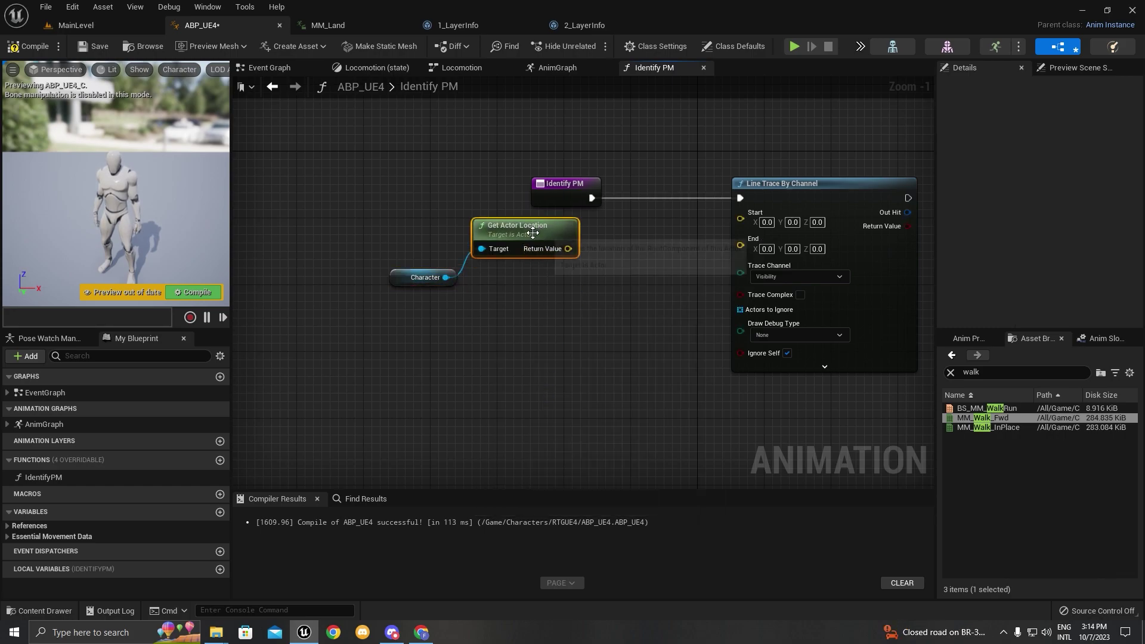
key("ctrl+d")
left_click_drag(547, 299, 546, 350)
key("Delete")
mouse_move(542, 250)
left_mouse_down()
mouse_move(542, 276)
mouse_move(800, 225)
mouse_move(561, 222)
mouse_move(578, 295)
mouse_move(624, 298)
mouse_move(582, 292)
mouse_move(646, 254)
mouse_move(538, 293)
left_mouse_up()
type("+")
key("Return")
key("Delete")
Step: Feed the actor location into the trace Start, subtract Z 120.0 from it for the End, and compile and save the blueprint
type("subtr")
key("Return")
mouse_move(653, 295)
left_mouse_down()
mouse_move(745, 241)
mouse_move(740, 227)
left_mouse_up()
left_click(607, 310)
type("120.0")
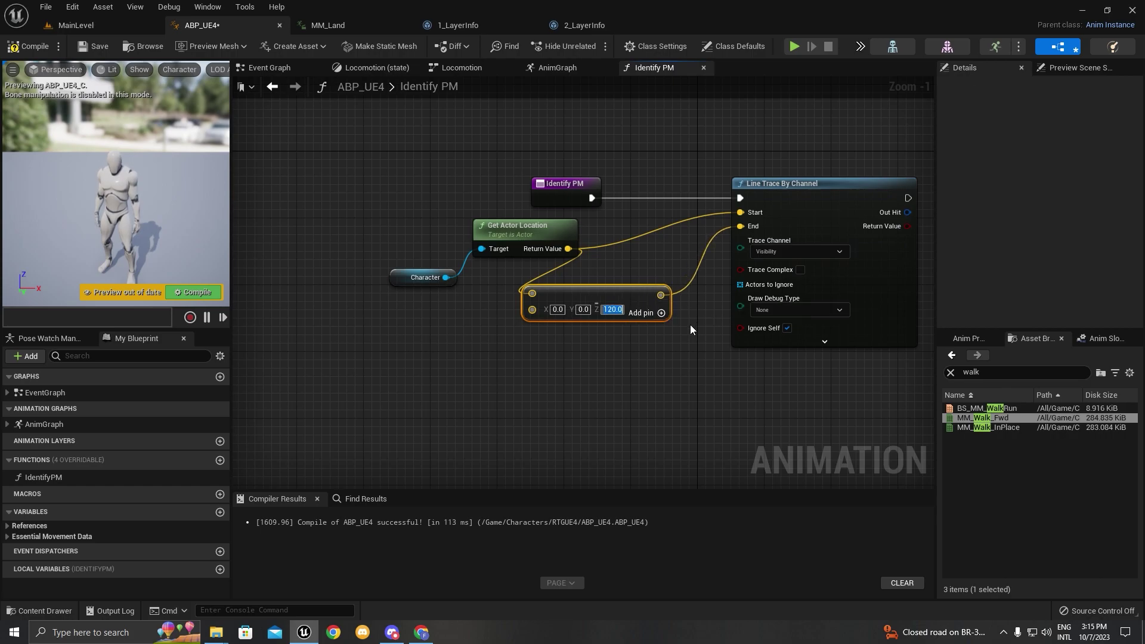
left_click(197, 292)
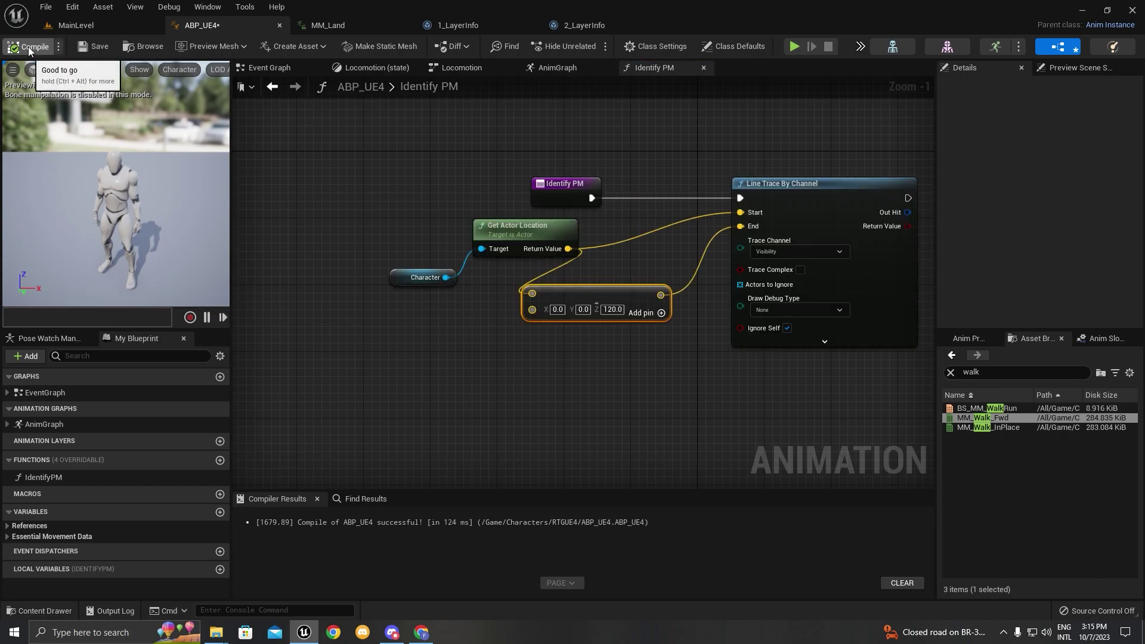
left_click(90, 46)
Step: Reposition the Character and Get Actor Location nodes and set the line trace's Draw Debug Type to For Duration
left_click_drag(451, 292, 442, 225)
right_click_drag(850, 259, 684, 217)
scroll(602, 269, "up", 1)
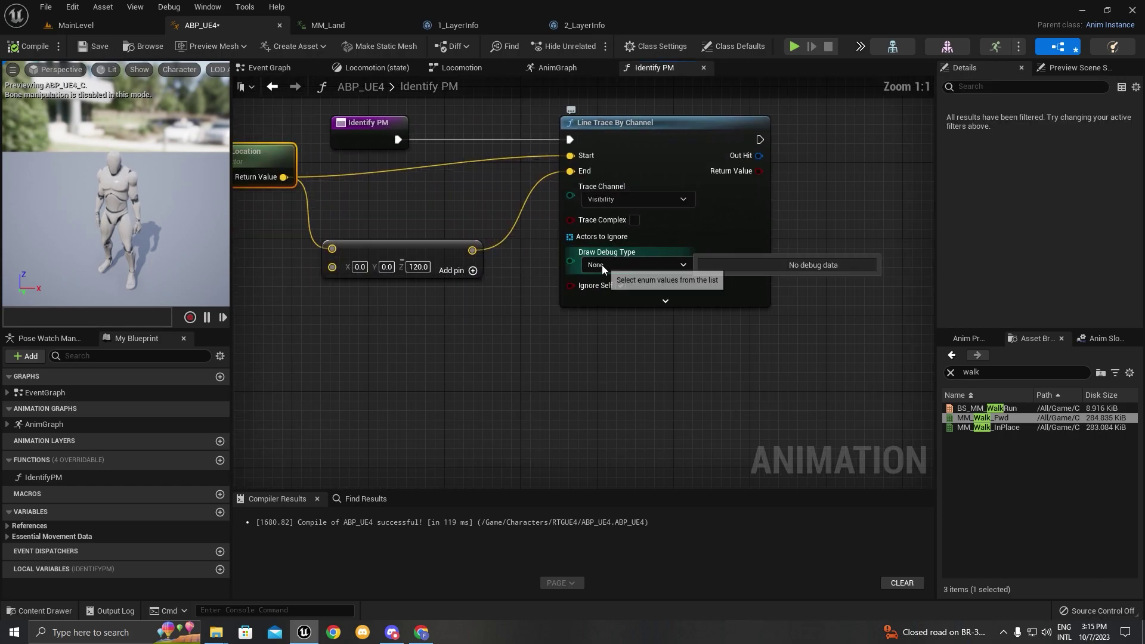
left_click(618, 263)
left_click(607, 289)
scroll(520, 211, "down", 3)
right_click_drag(485, 239, 518, 257)
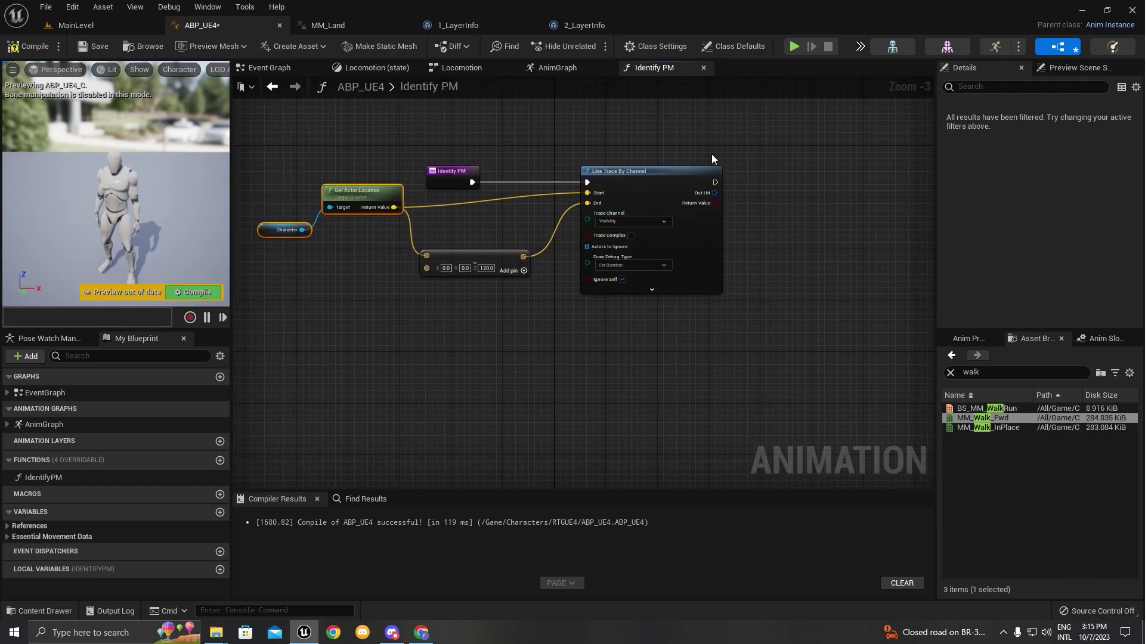
Step: Add a Return Node executed after Line Trace By Channel in the Identify PM function
right_click_drag(732, 167, 574, 170)
scroll(574, 170, "up", 3)
mouse_move(543, 189)
left_mouse_down()
mouse_move(721, 181)
mouse_move(782, 195)
mouse_move(751, 156)
mouse_move(828, 228)
mouse_move(774, 187)
mouse_move(830, 183)
mouse_move(810, 177)
left_mouse_up()
type("return")
key("Return")
Step: Split the line trace's Out Hit struct pin and connect Out Hit Phys Mat to the Return Node as a function output
right_click_drag(677, 233, 660, 164)
scroll(606, 208, "up", 2)
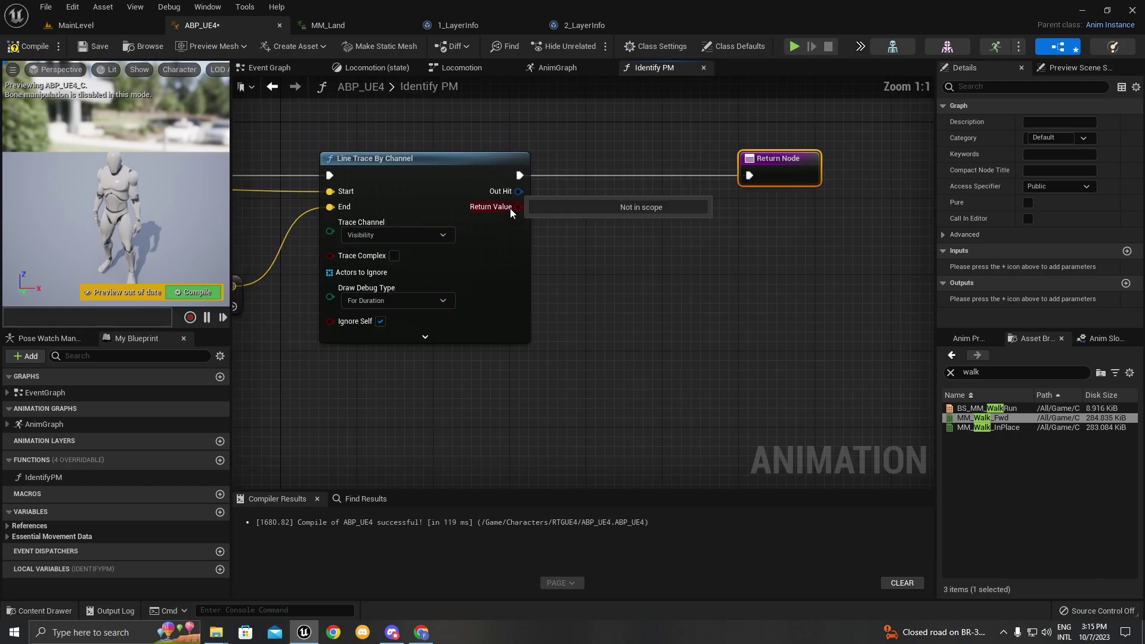
right_click(517, 192)
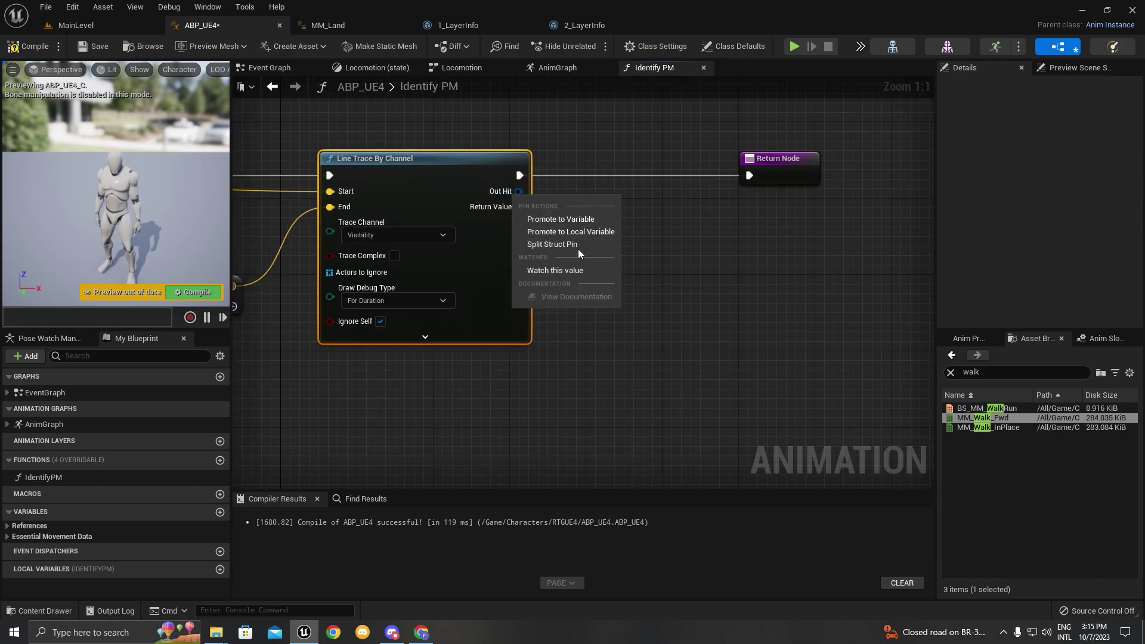
left_click(545, 245)
right_click_drag(618, 306, 590, 254)
left_click_drag(518, 276, 573, 290)
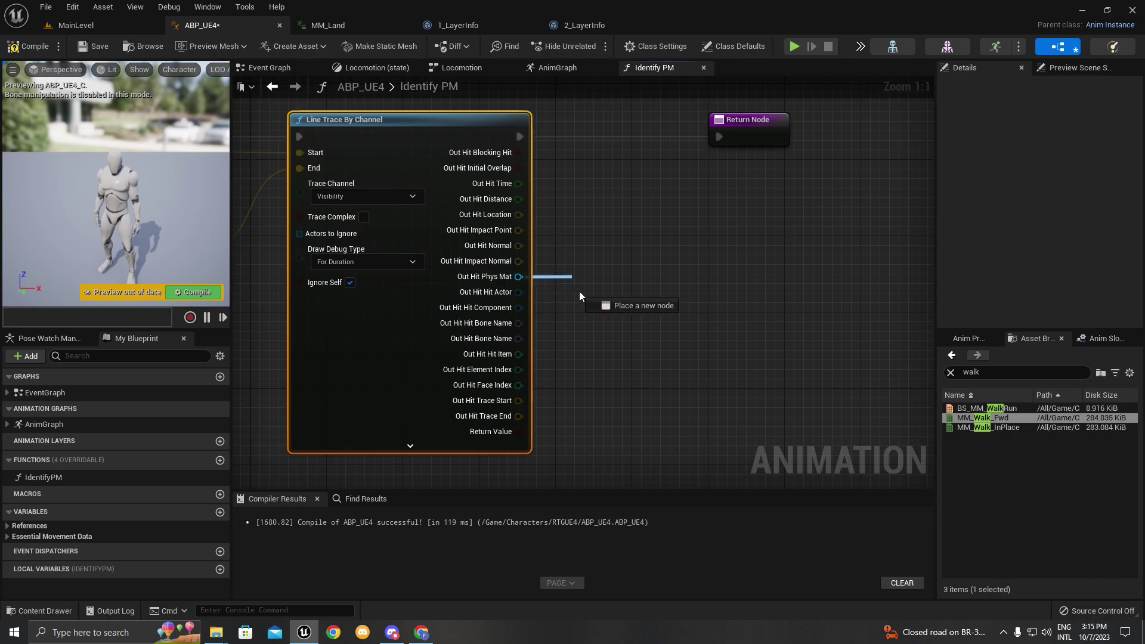
left_click_drag(642, 241, 760, 141)
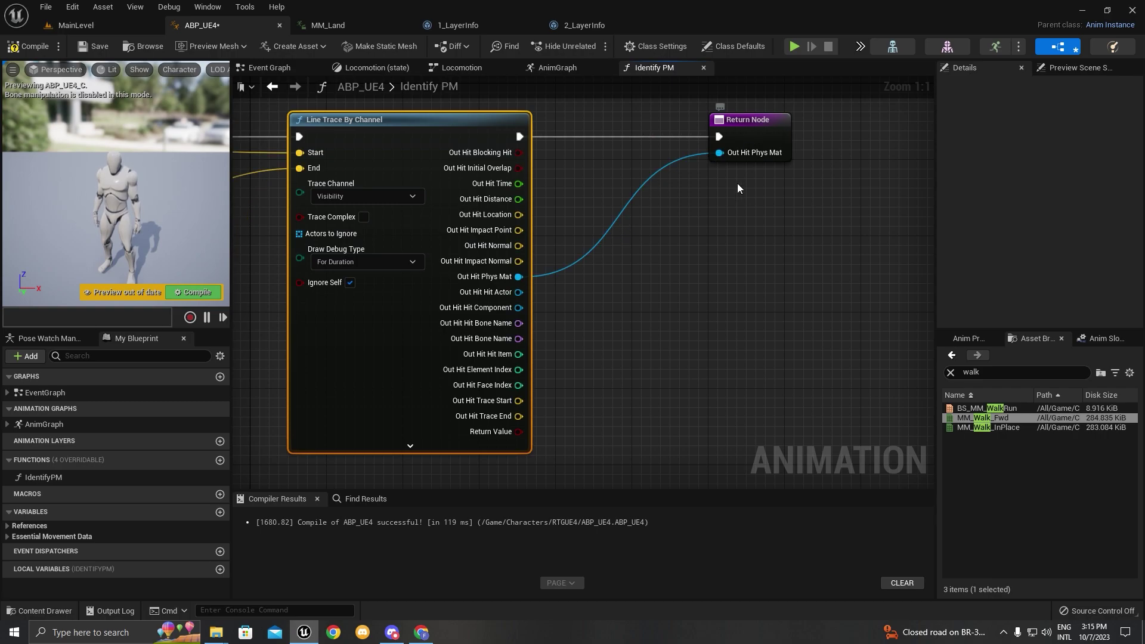
scroll(737, 183, "down", 1)
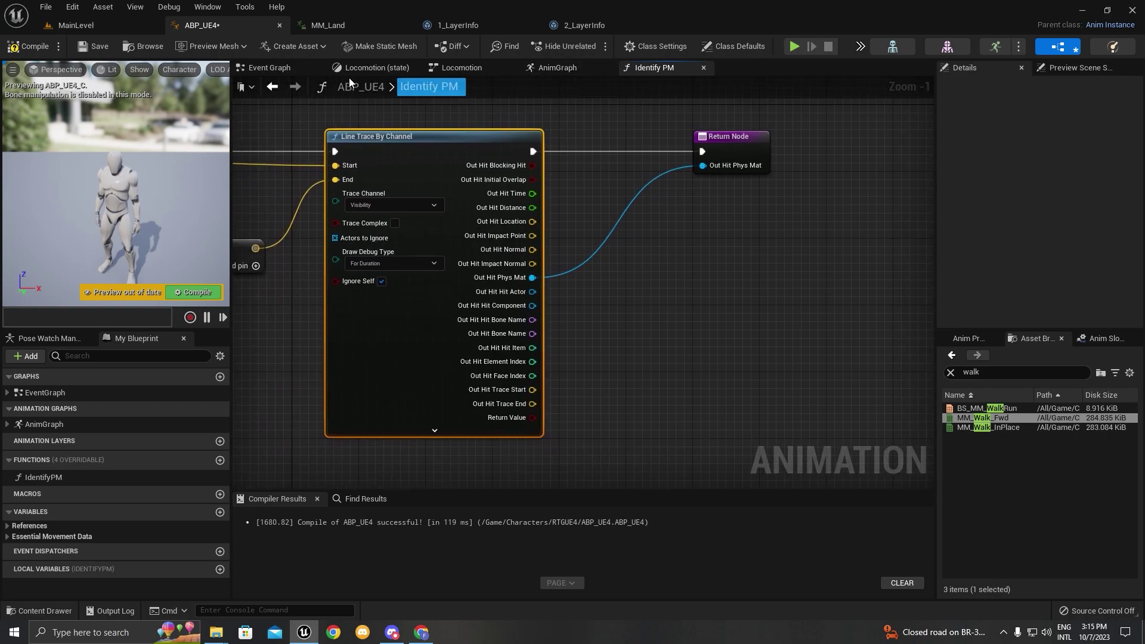
Step: Place an Identify PM function call in the event graph near AnimNotify_Footstep
left_click(271, 69)
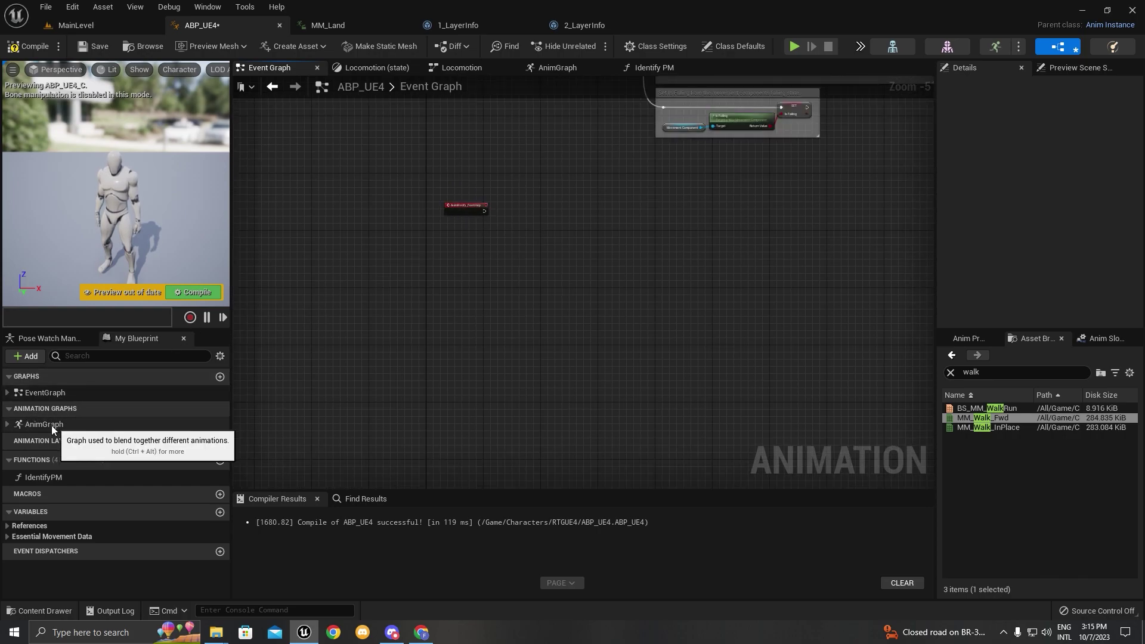
left_click_drag(58, 477, 234, 439)
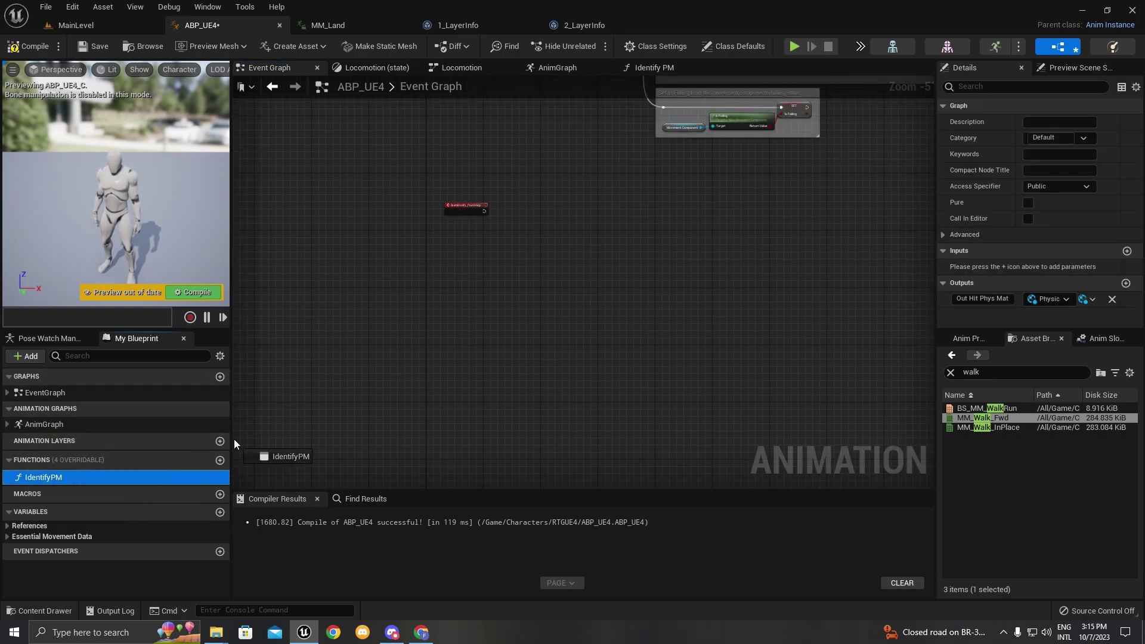
left_click_drag(522, 230, 523, 230)
scroll(523, 230, "up", 5)
left_click_drag(610, 250, 562, 240)
right_click_drag(696, 203, 687, 266)
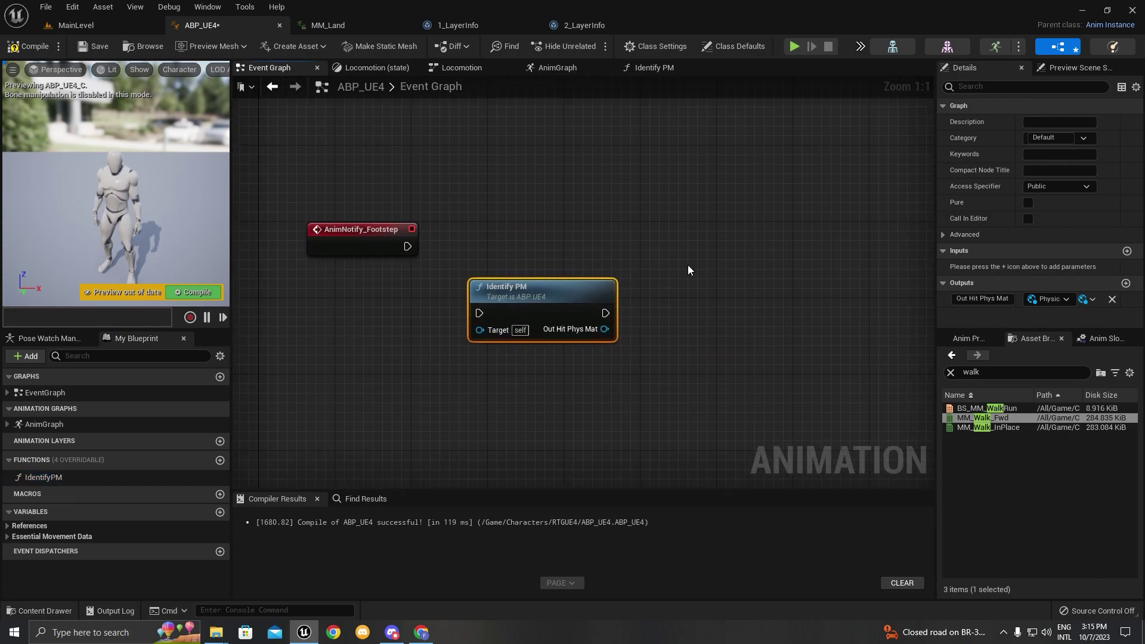
Step: Make the Identify PM function pure and move its node directly beneath AnimNotify_Footstep
left_click(1027, 202)
left_click_drag(537, 291, 409, 300)
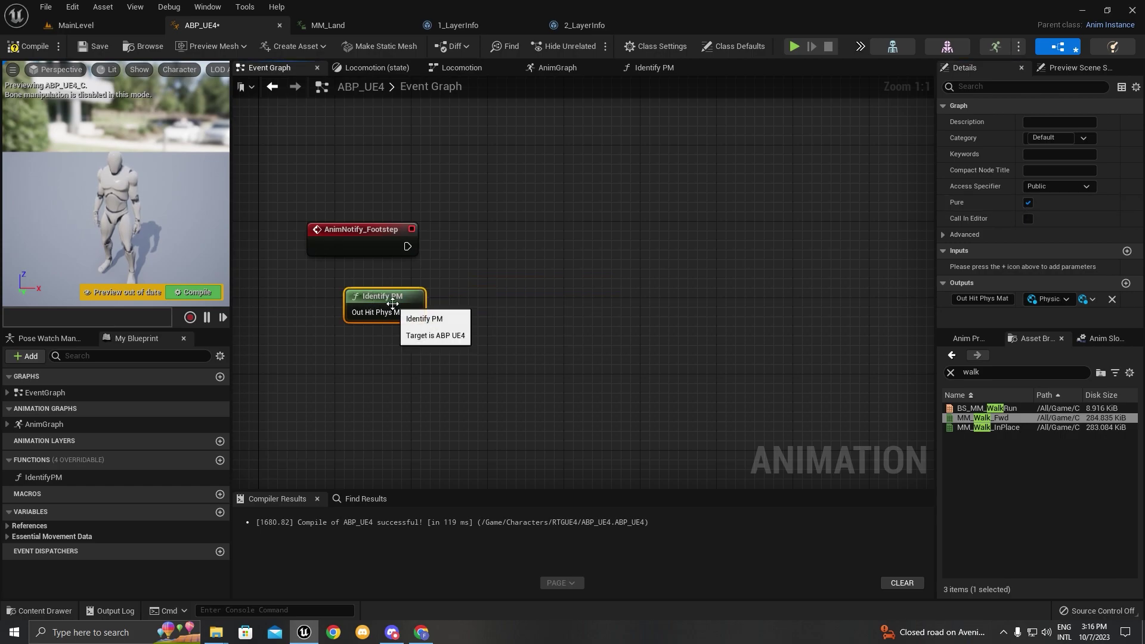
right_click_drag(409, 300, 585, 290)
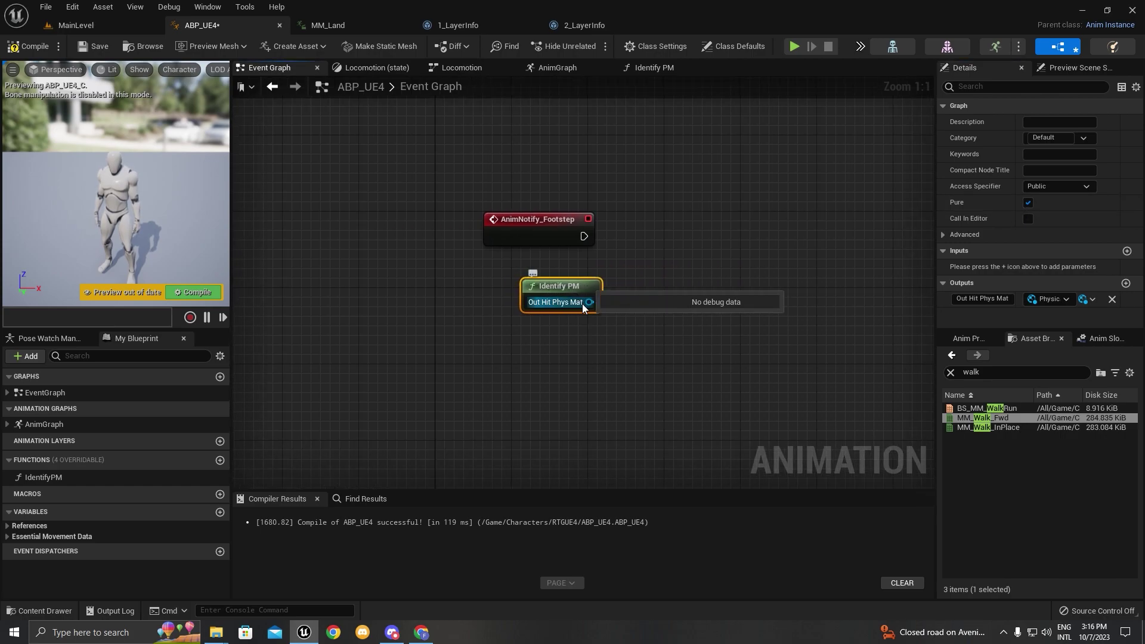
Step: In the Identify PM function, insert a Branch between Line Trace By Channel and the Return Node, conditioned on the trace's Return Value
left_click(659, 68)
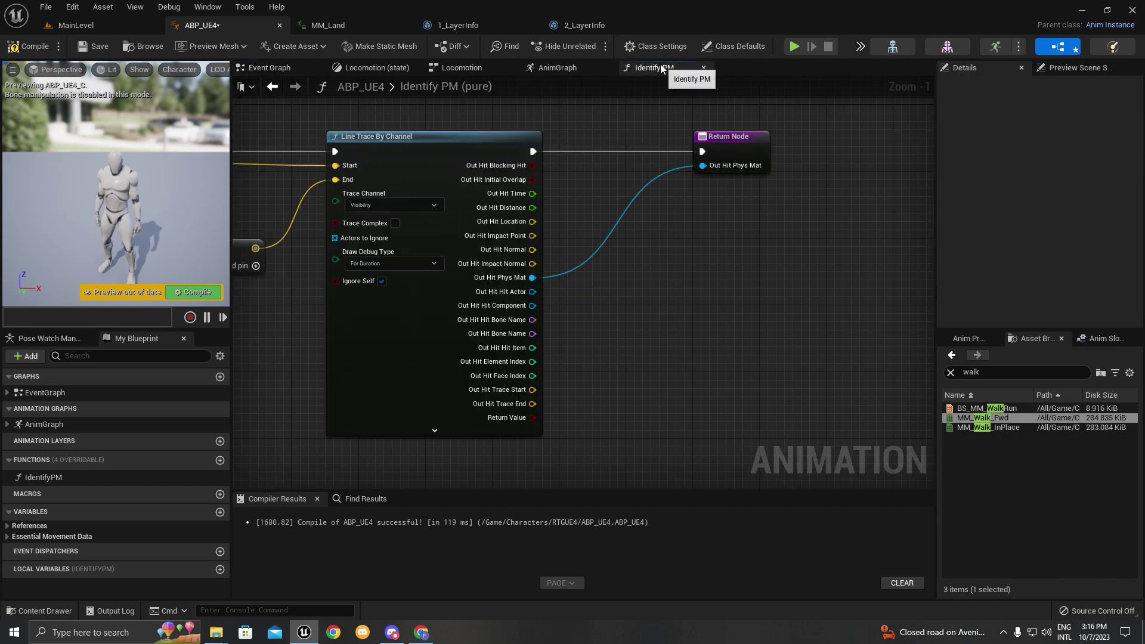
left_click(667, 190)
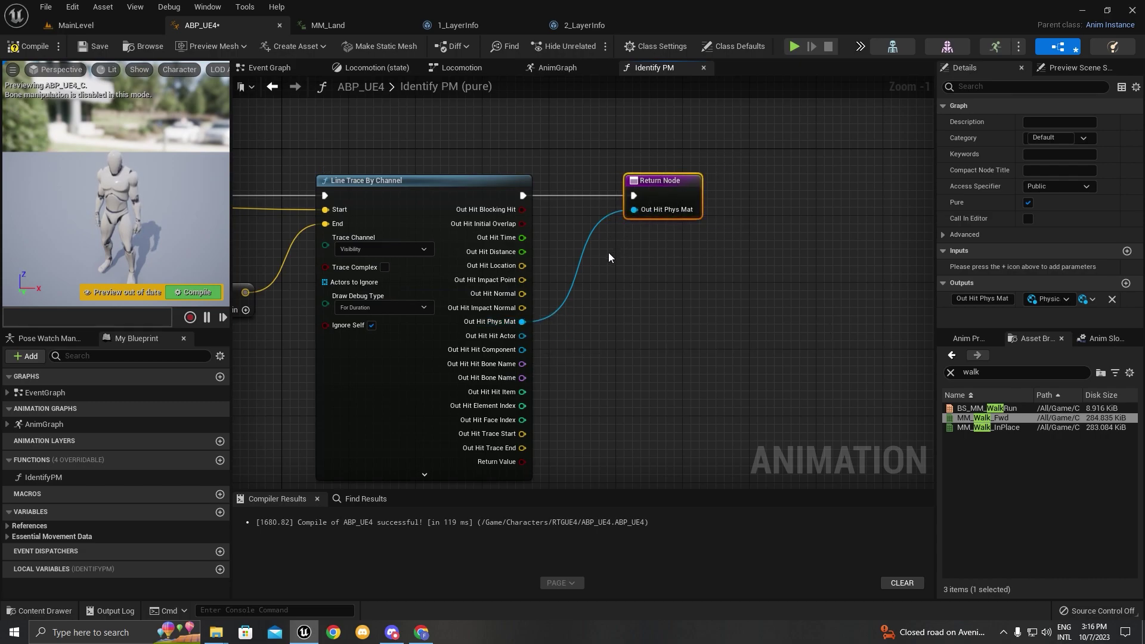
scroll(596, 275, "down", 1)
right_click_drag(601, 329, 560, 319)
left_click_drag(613, 192, 685, 191)
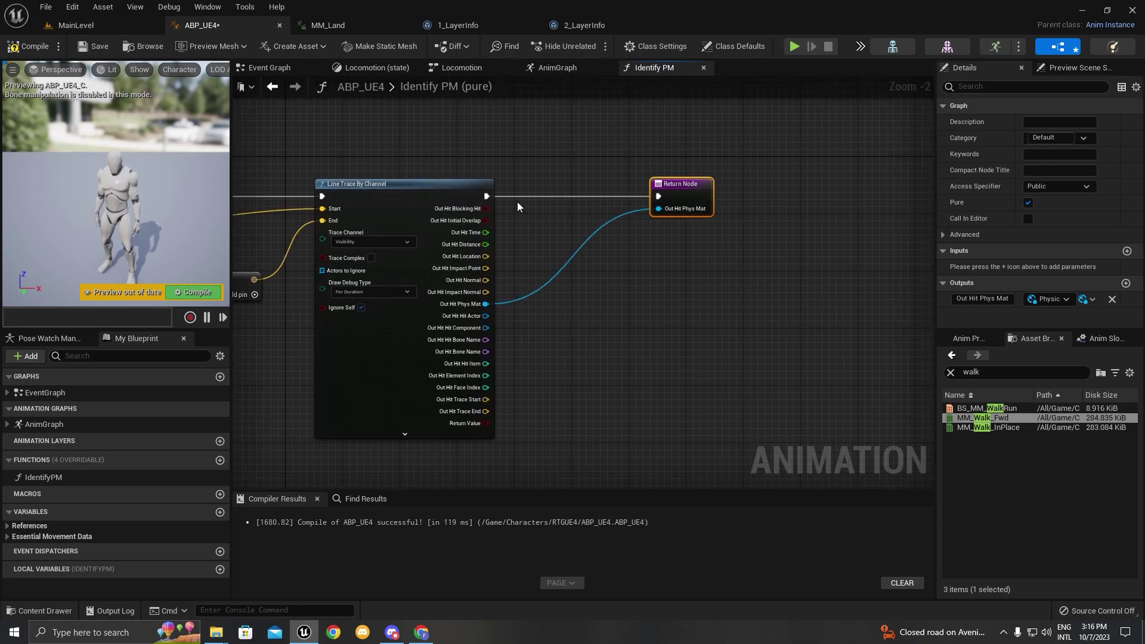
left_click_drag(486, 197, 569, 187, "ctrl")
type("branch")
key("Return")
mouse_move(482, 422)
left_mouse_down()
mouse_move(566, 364)
mouse_move(582, 232)
mouse_move(568, 210)
left_mouse_up()
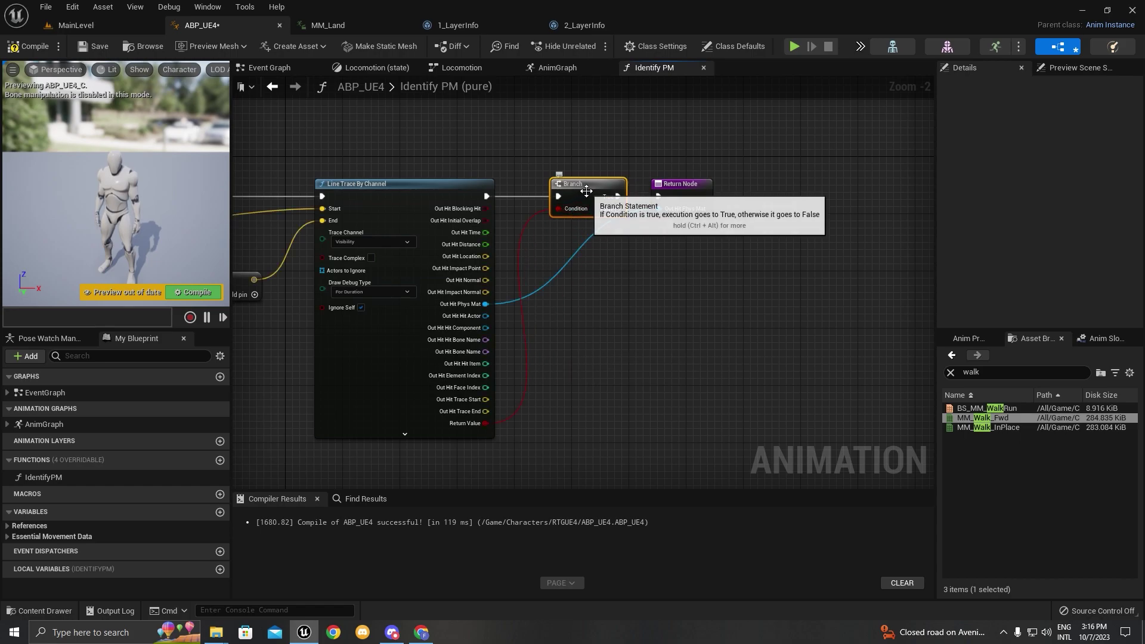
left_click_drag(683, 248, 669, 223)
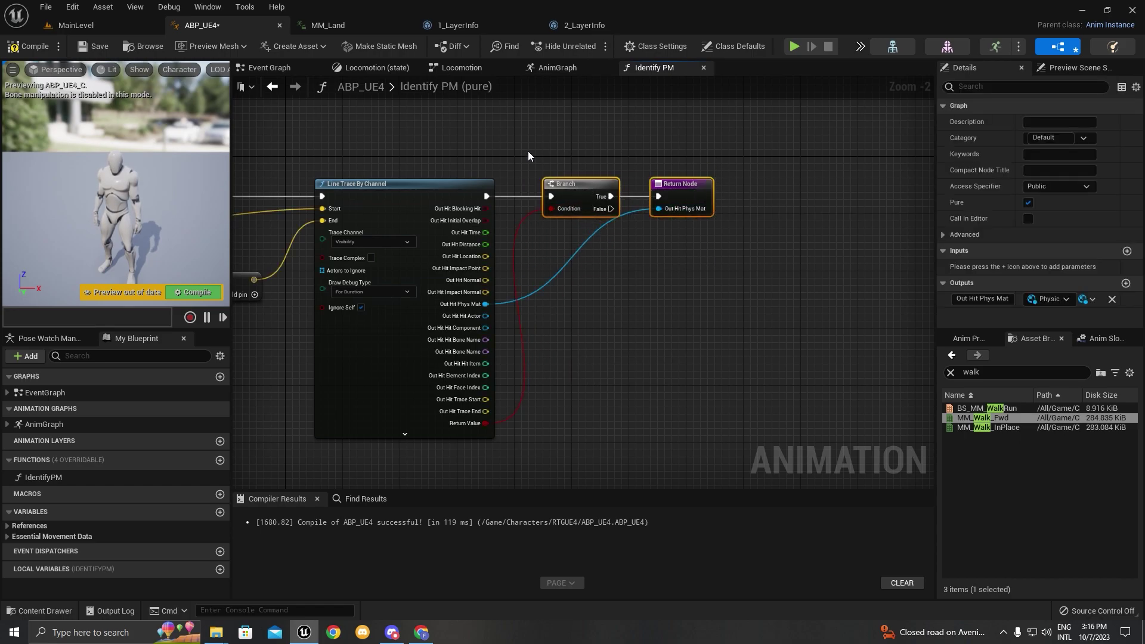
left_click_drag(578, 198, 606, 198)
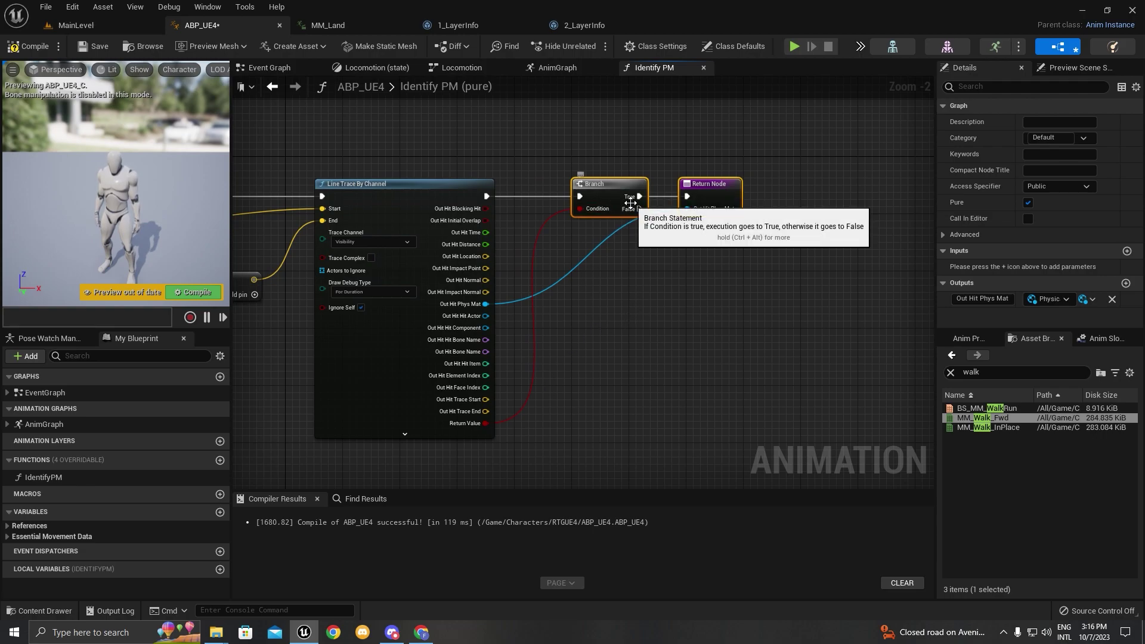
Step: Print the display name of Identify PM's Out Hit Phys Mat with a Print String after AnimNotify_Footstep, and compile and save the blueprint
scroll(665, 241, "down", 2)
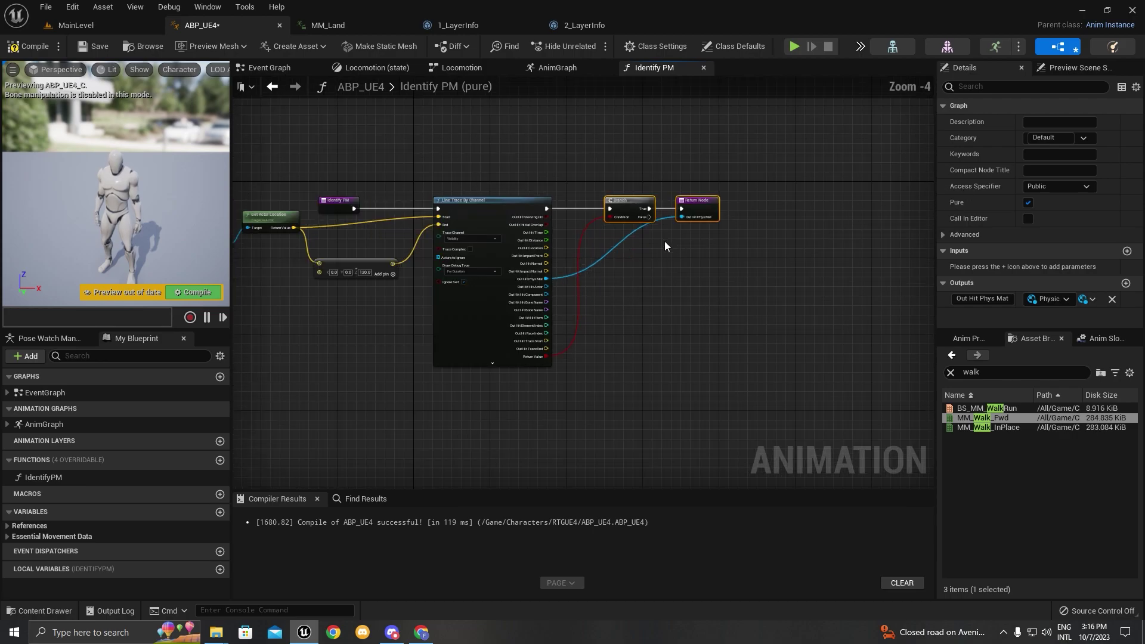
scroll(442, 251, "up", 2)
mouse_move(337, 245)
right_mouse_down()
mouse_move(490, 248)
mouse_move(226, 248)
right_mouse_up()
scroll(685, 263, "down", 3)
left_click_drag(457, 244, 581, 245)
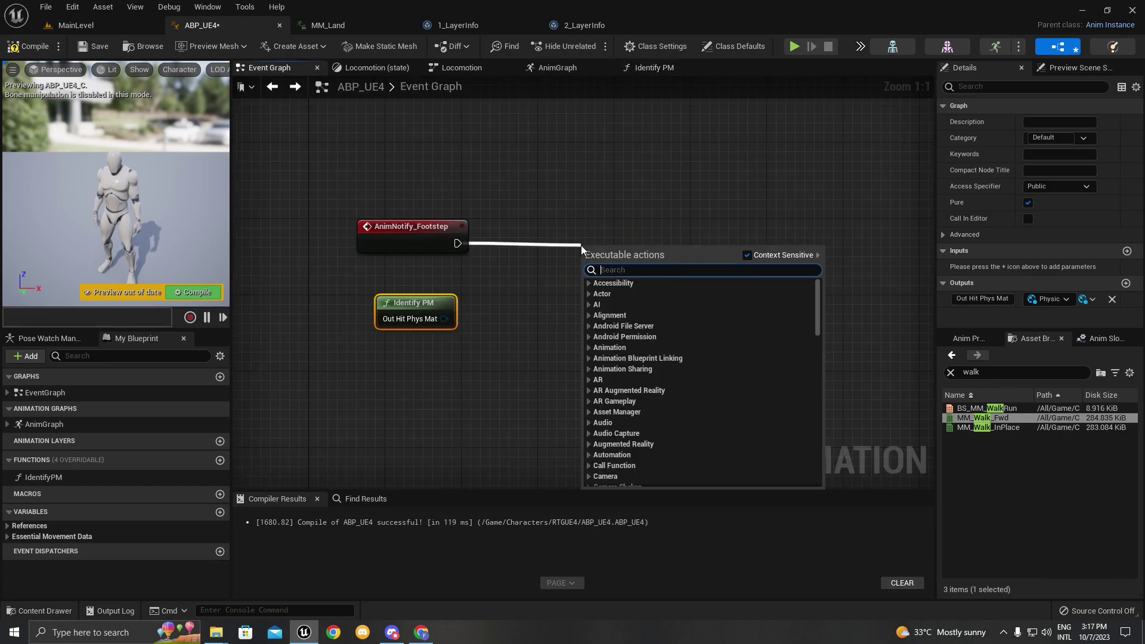
type("print")
key("Return")
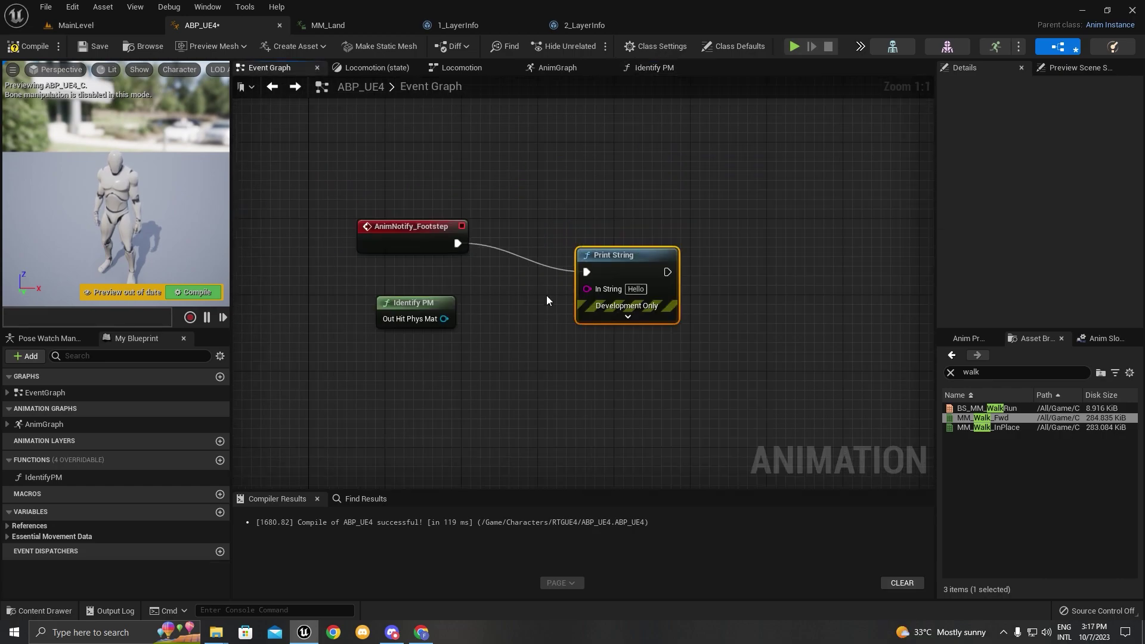
left_click_drag(444, 319, 661, 241)
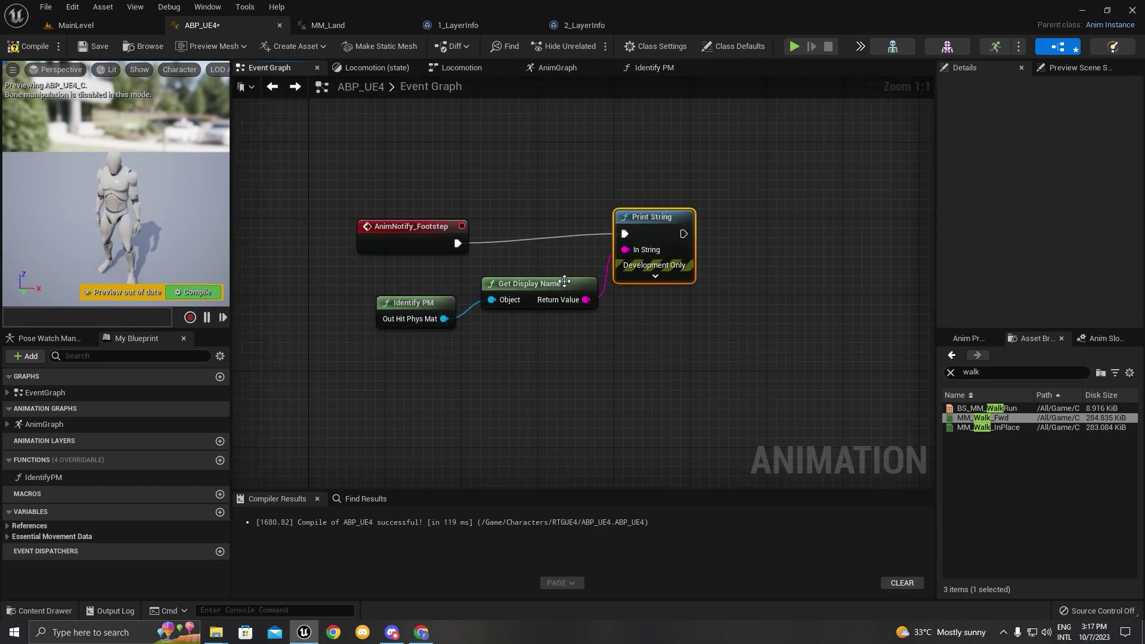
left_click(194, 292)
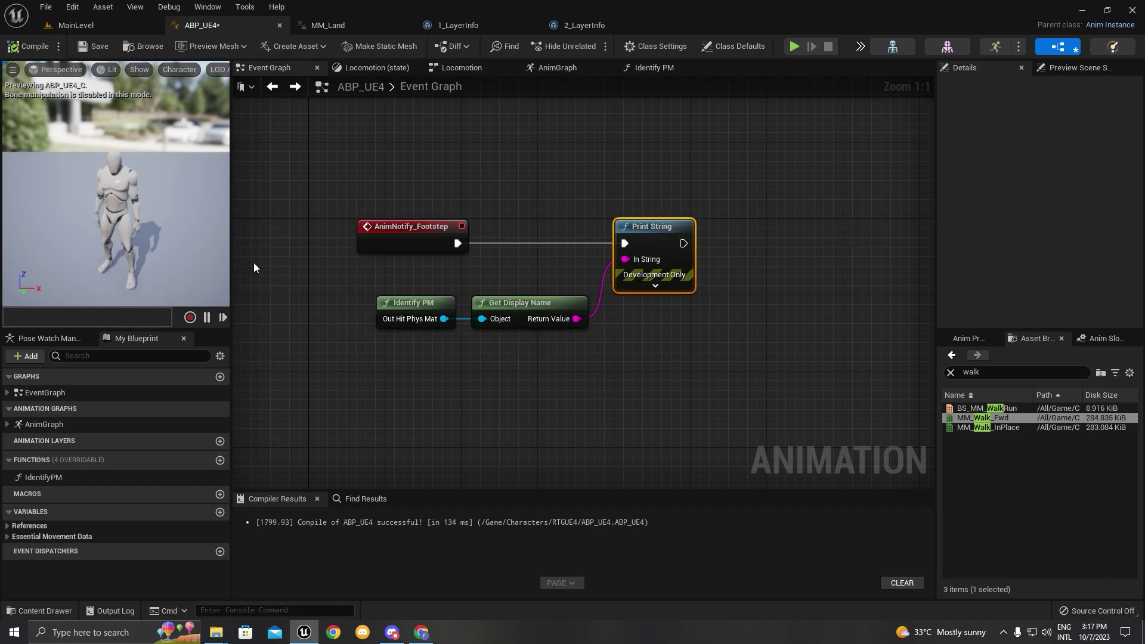
left_click(87, 53)
Step: Play MainLevel and walk the character from the snow onto the grass to check the printed physical material names
left_click(96, 26)
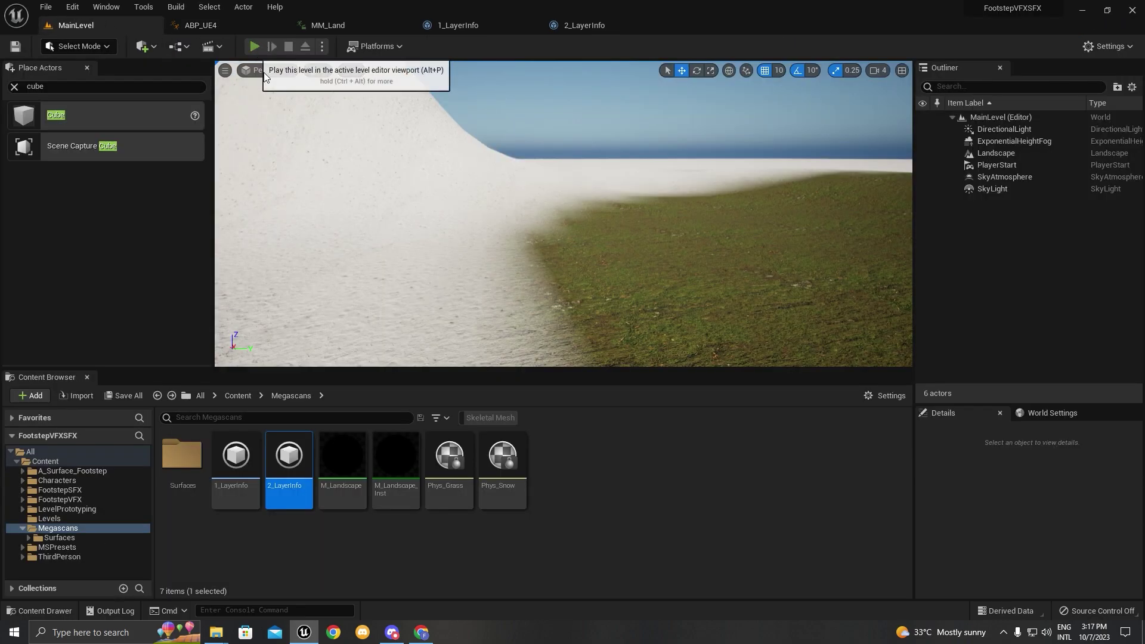
left_click(256, 47)
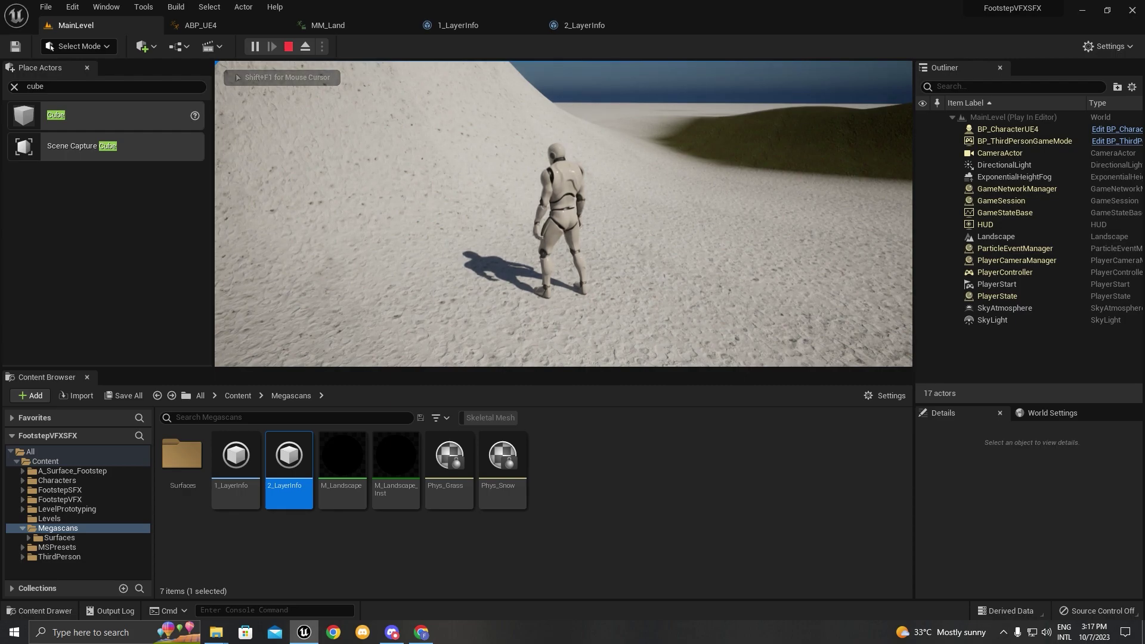
key("d")
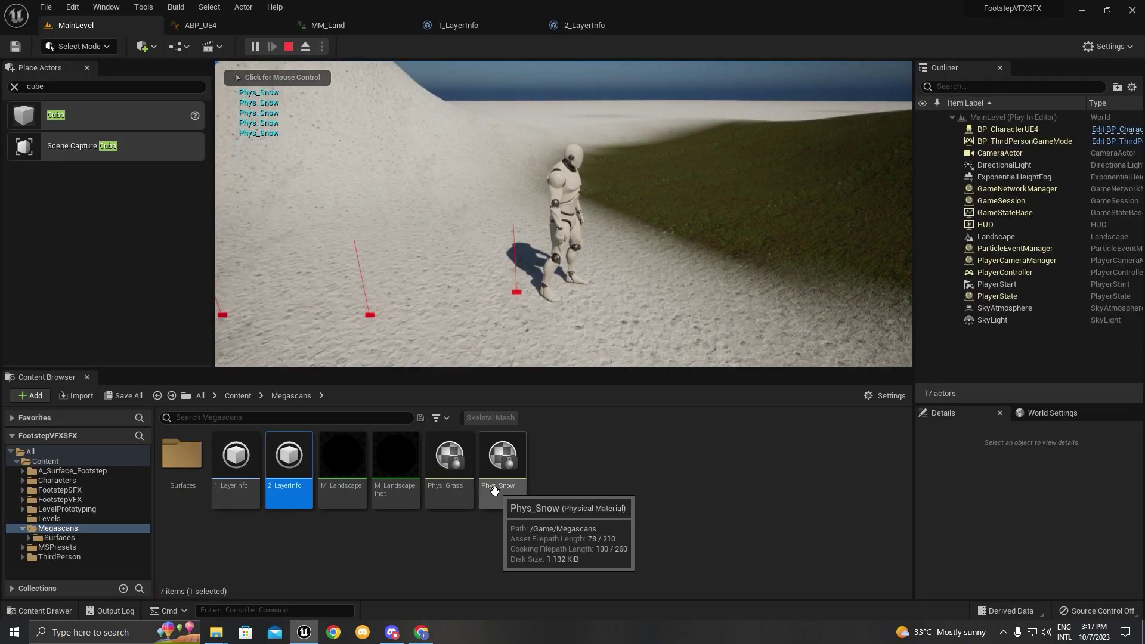
left_click(493, 488)
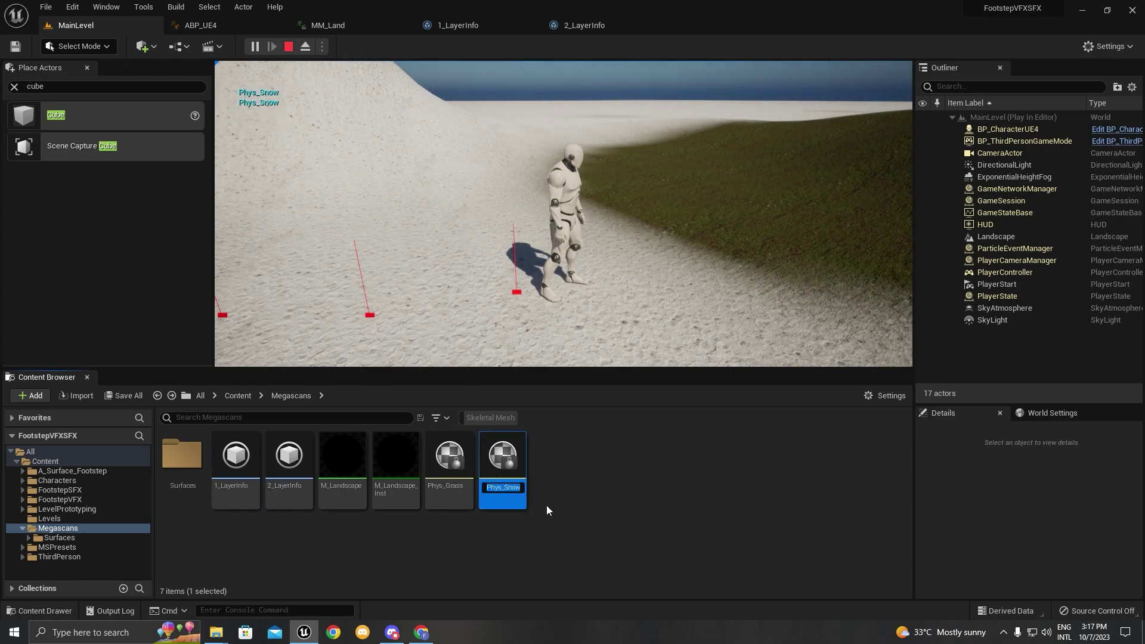
left_click(245, 77)
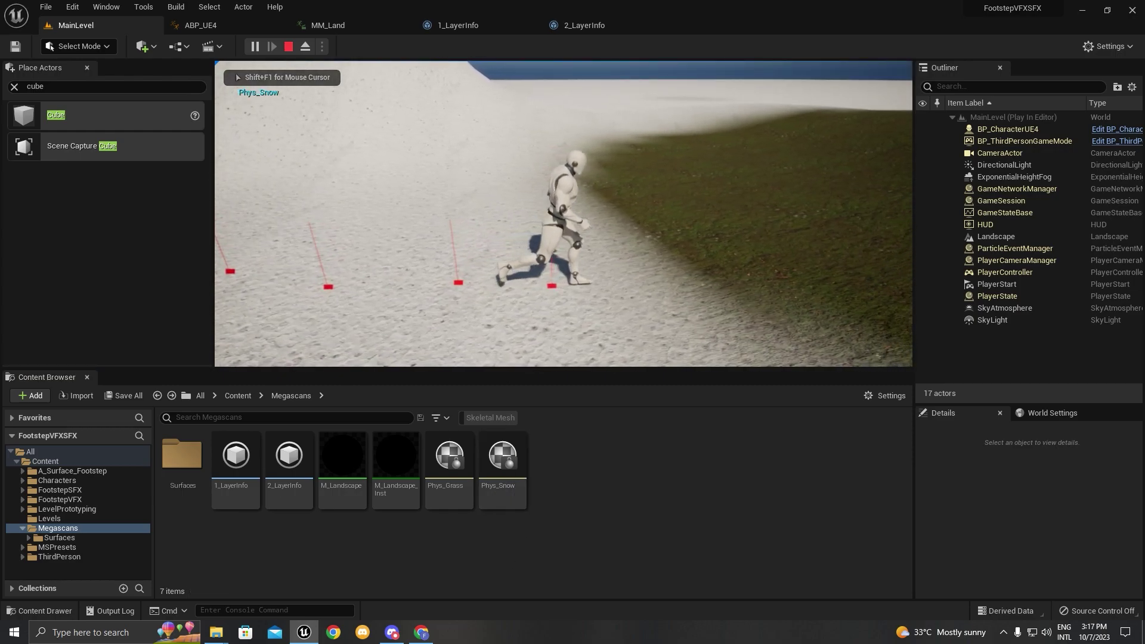
key("d")
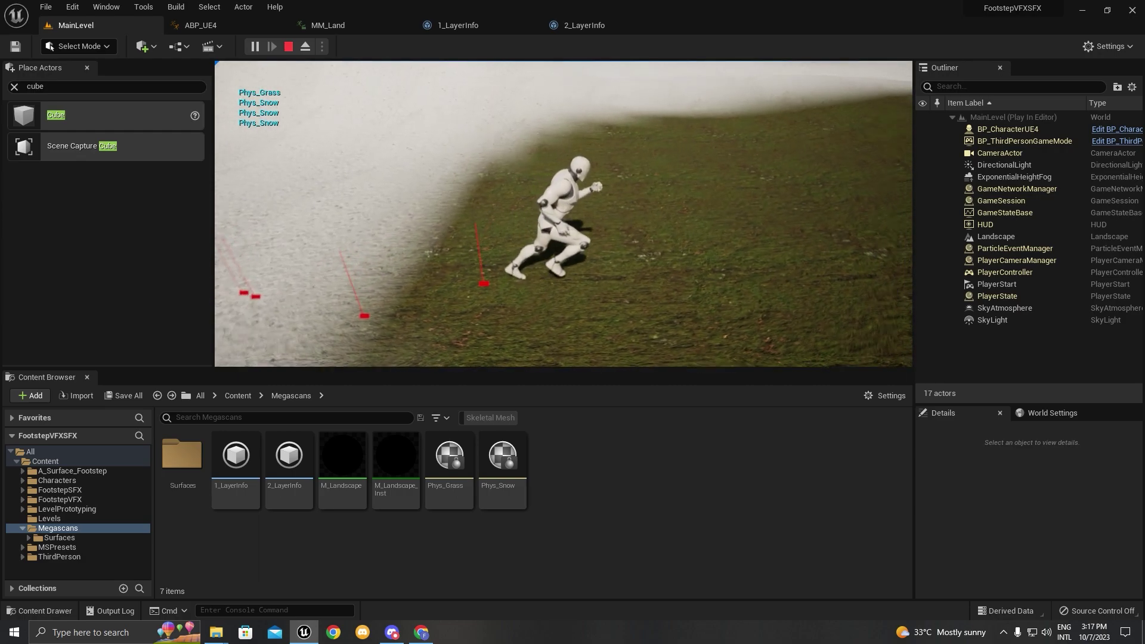
key("Escape")
Step: Place a Cube on the landscape and scale it into a large flat platform
right_click_drag(438, 219, 246, 315)
key("s")
key("w")
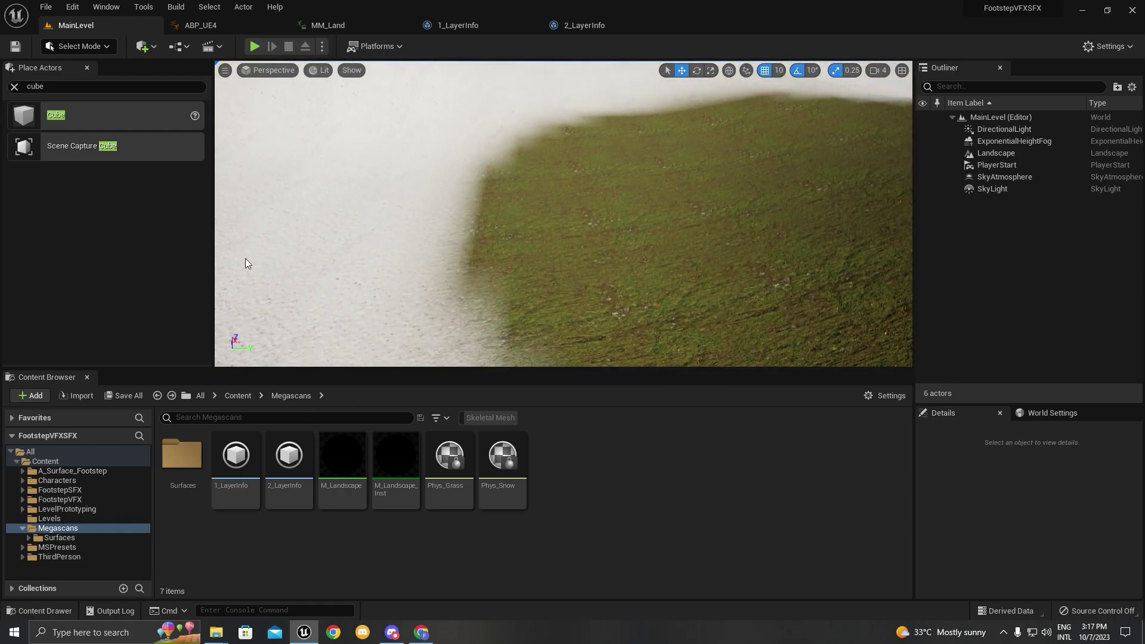
left_click_drag(145, 125, 823, 238)
left_click_drag(570, 255, 674, 238)
mouse_move(674, 238)
right_mouse_down()
mouse_move(488, 250)
mouse_move(381, 238)
mouse_move(659, 242)
right_mouse_up()
key("d")
left_click_drag(636, 253, 660, 254)
right_click_drag(659, 253, 735, 246)
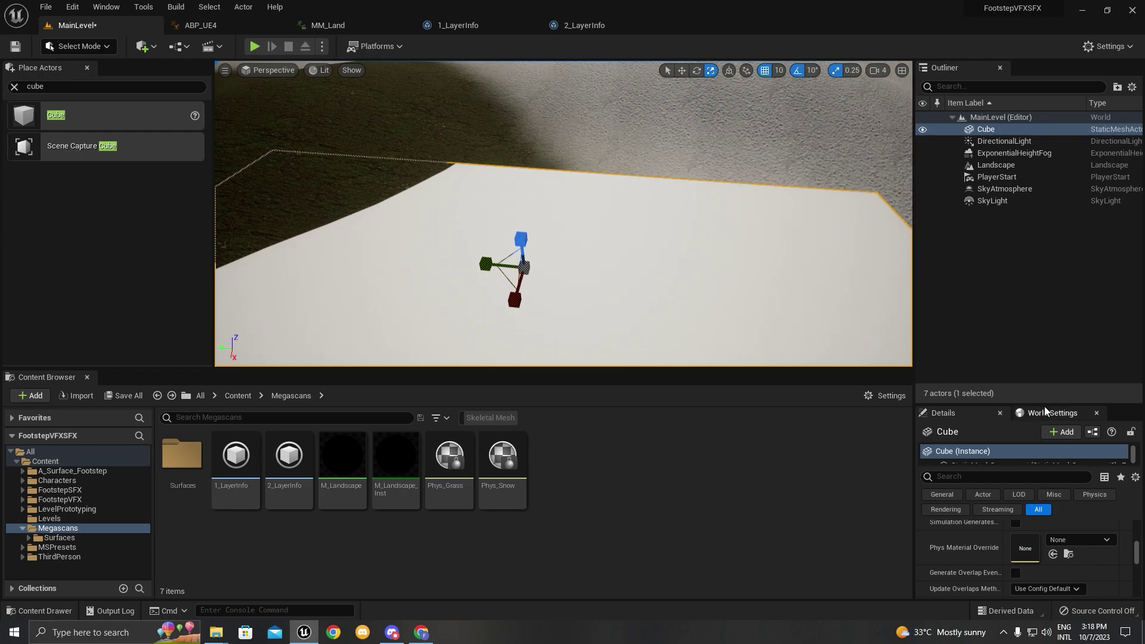
left_click_drag(1044, 404, 1043, 207)
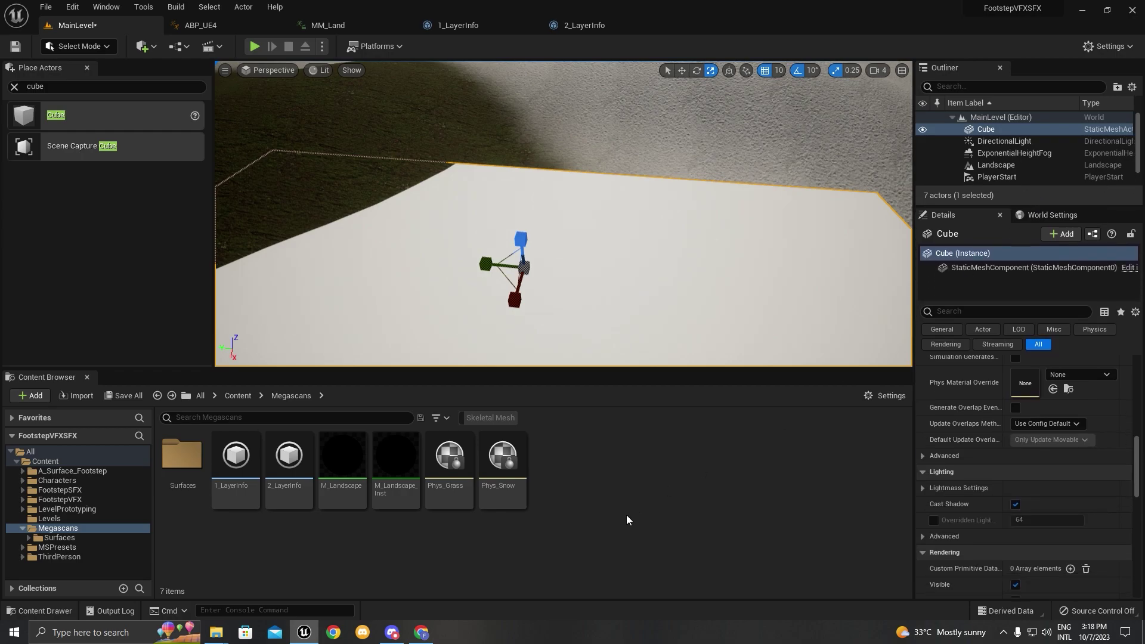
right_click(575, 472)
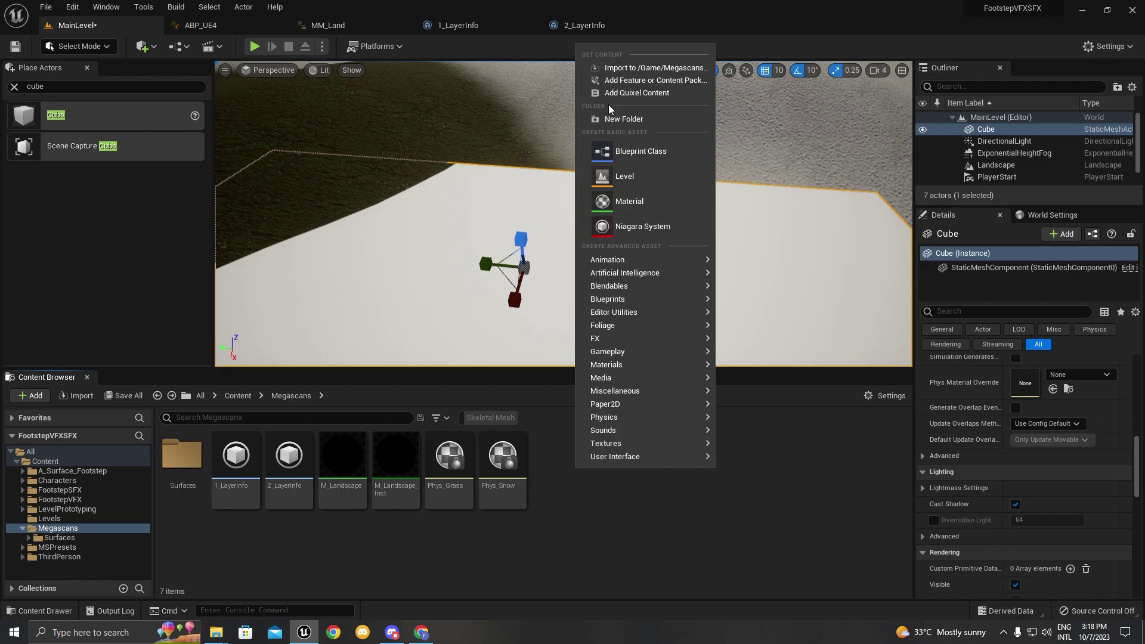
left_click(548, 598)
right_click_drag(554, 239, 673, 310)
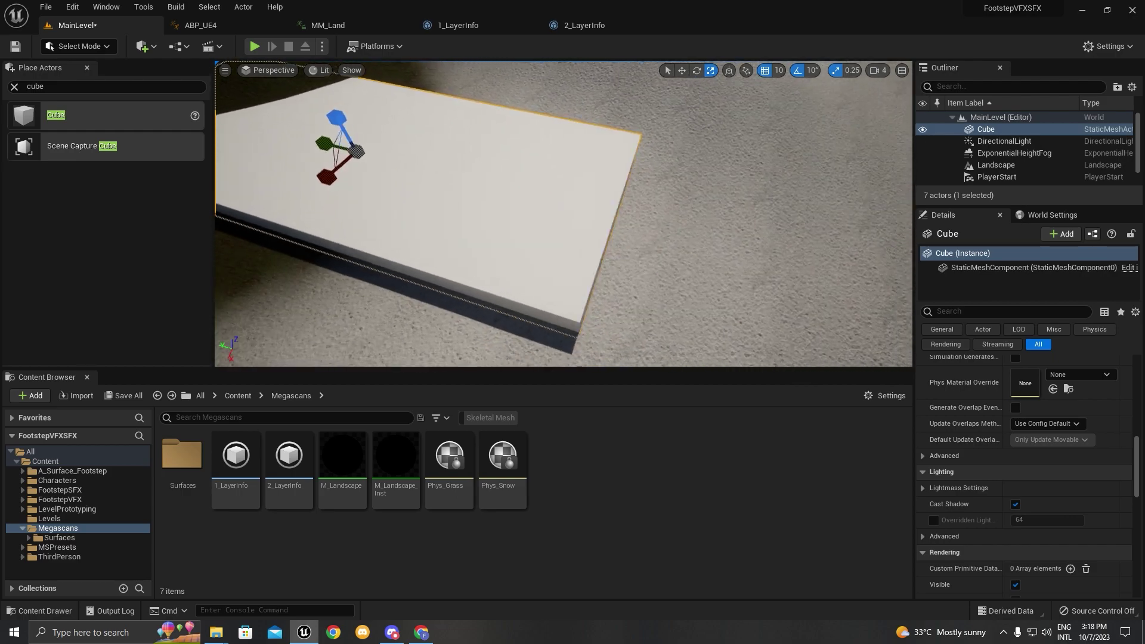
right_click(564, 476)
mouse_move(564, 472)
type("p")
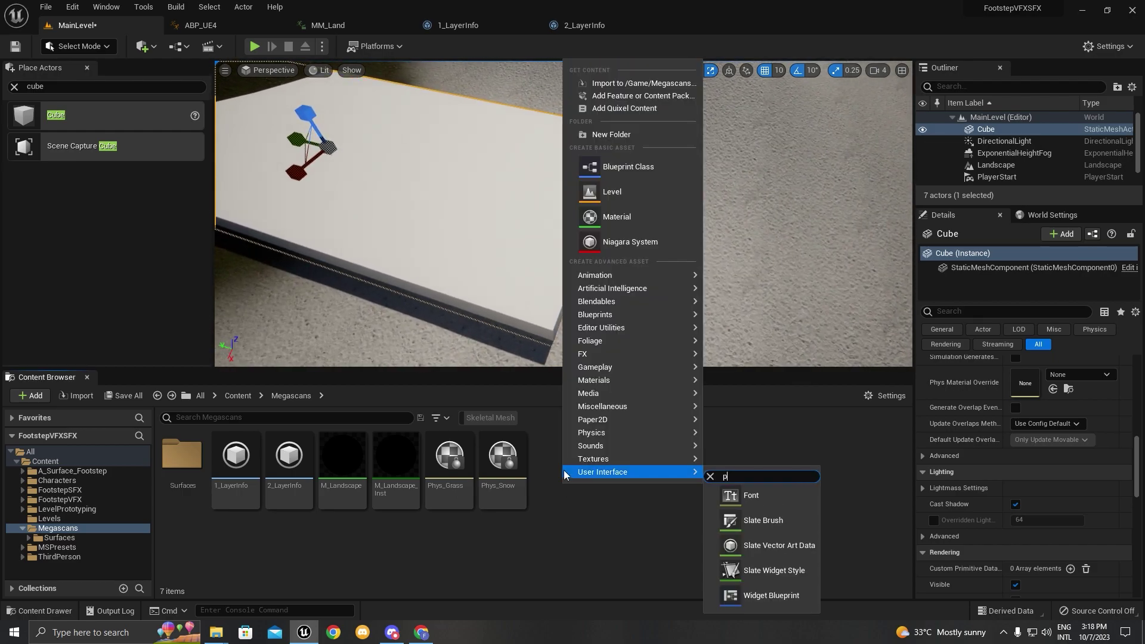
key("Escape")
Step: Create a Physical Material named Cube in the Megascans folder
right_click(595, 510)
type("py")
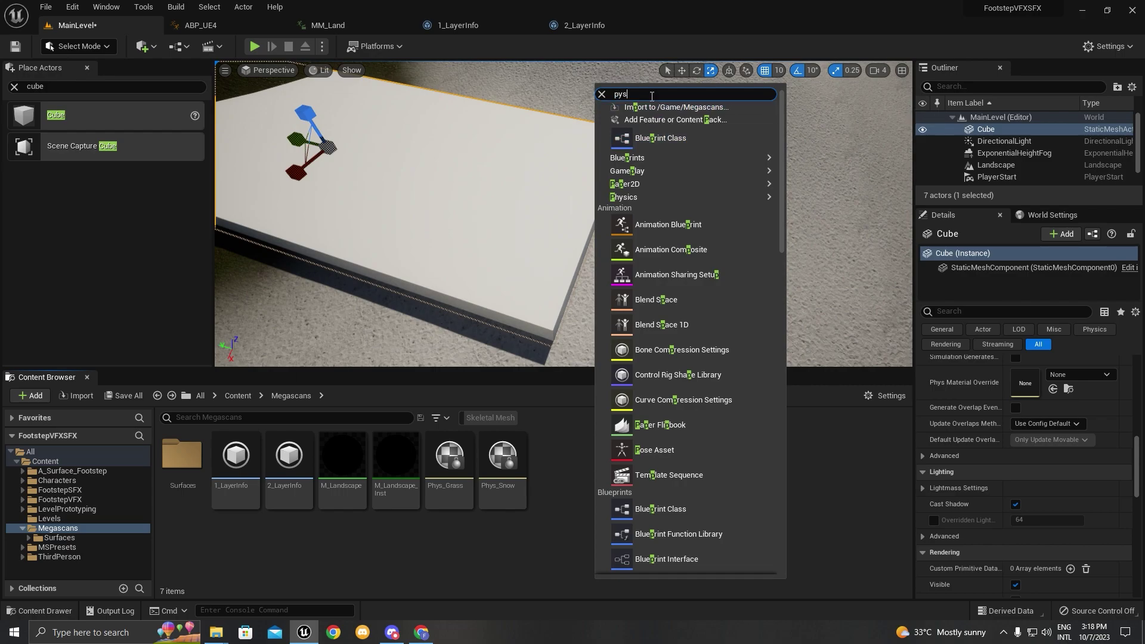
key("BackSpace")
type("hy")
left_click(654, 133)
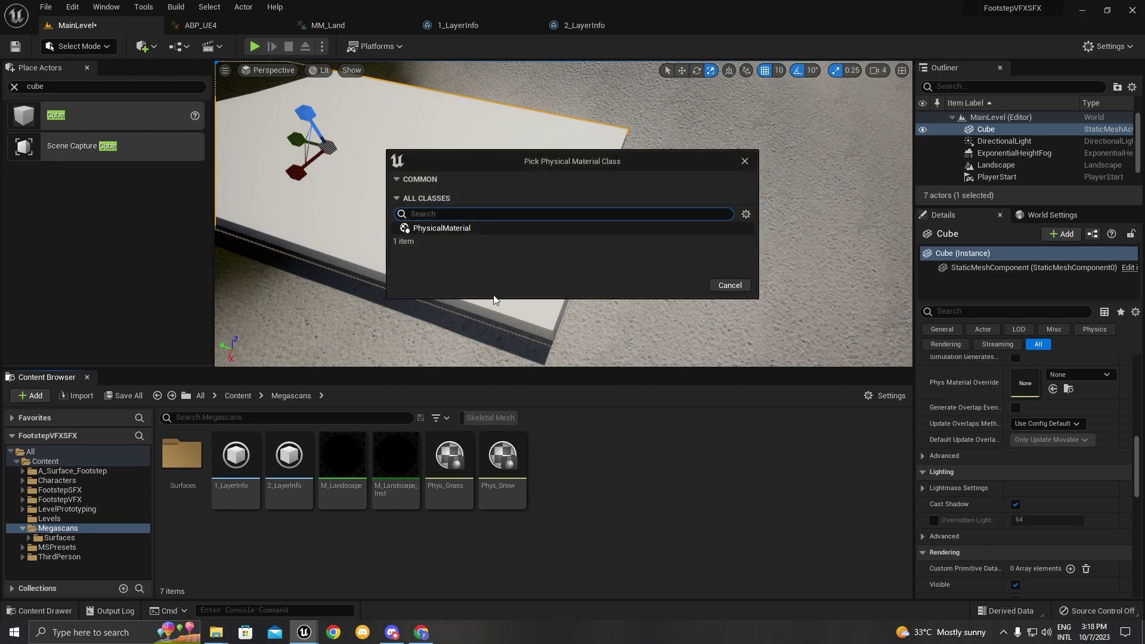
left_click(667, 284)
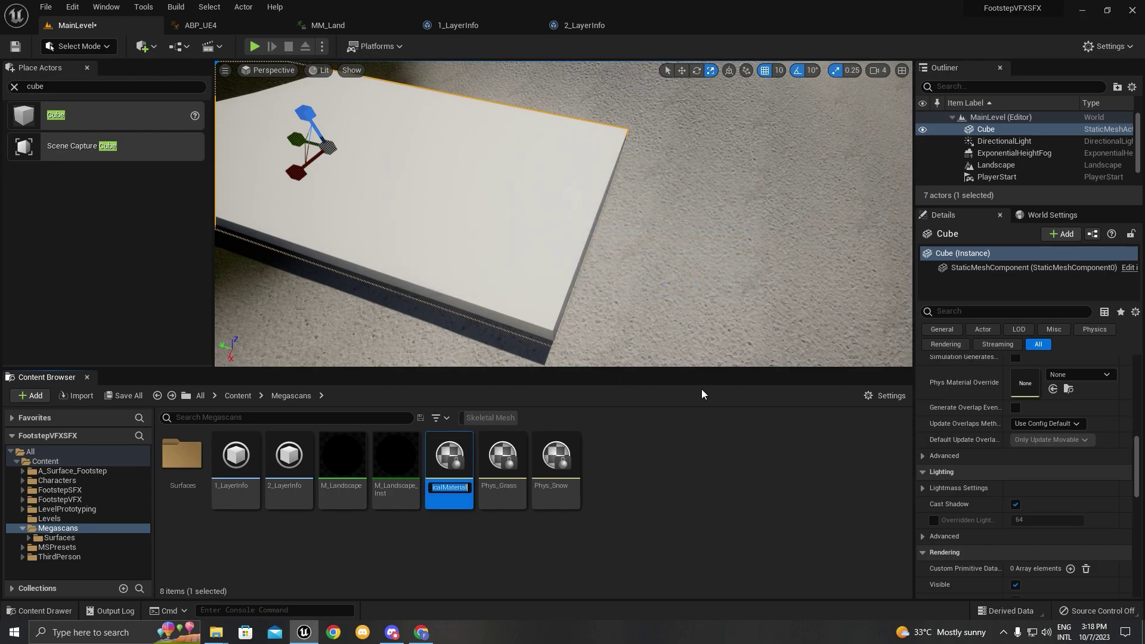
type("Sube")
key("Return")
left_click(545, 487)
key("Return")
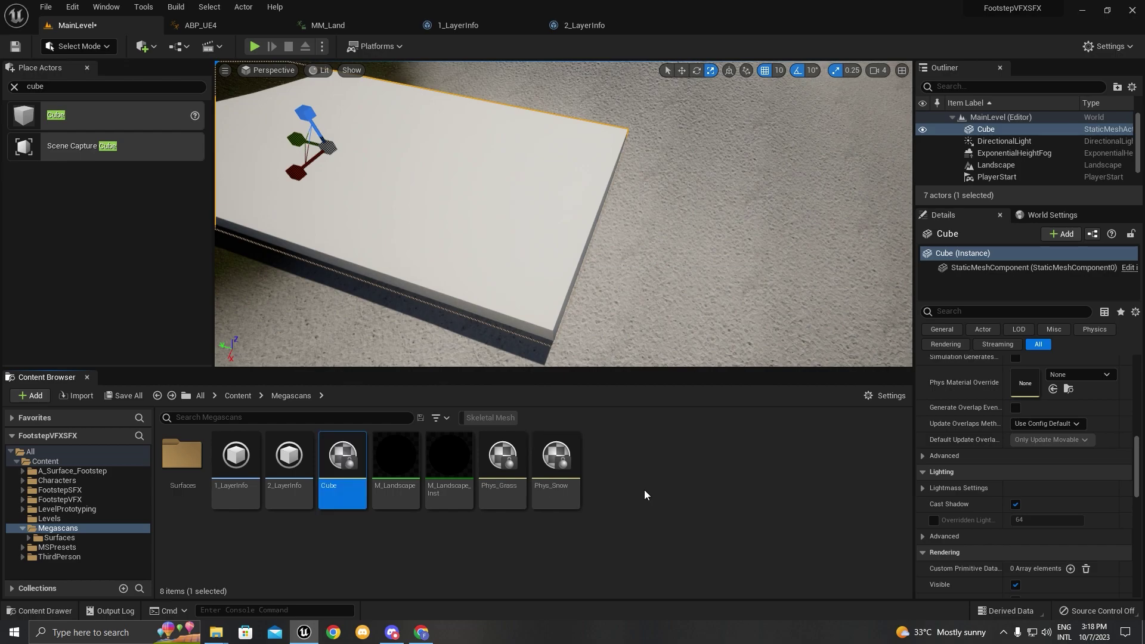
Step: Assign the Cube physical material as the Phys Material Override of the cube platform
right_click_drag(641, 346, 521, 288)
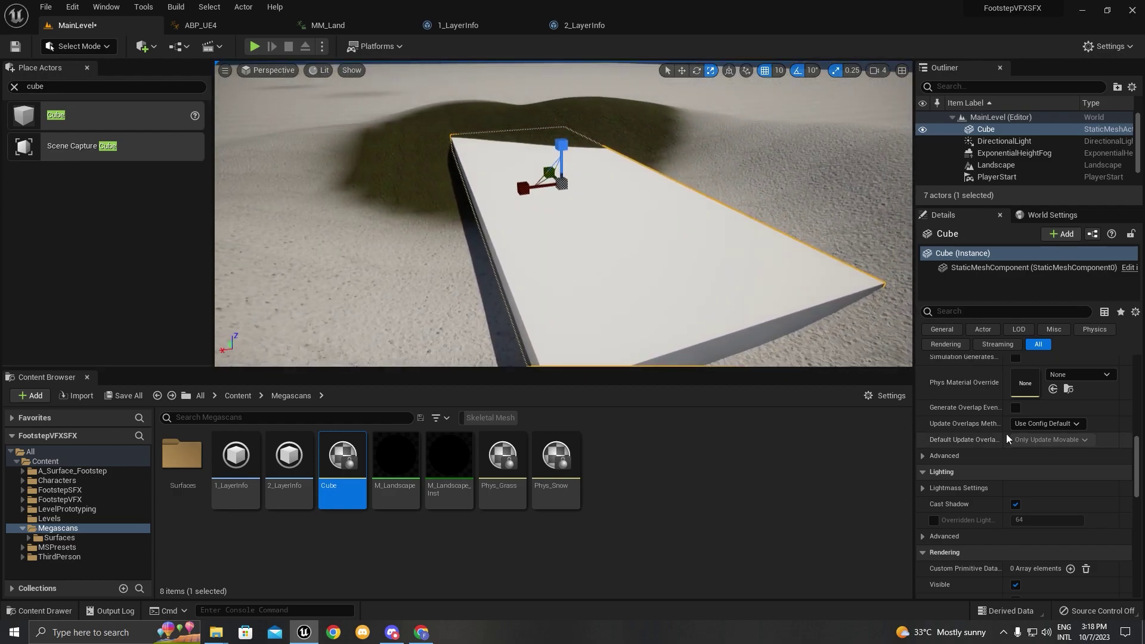
scroll(1006, 439, "up", 2)
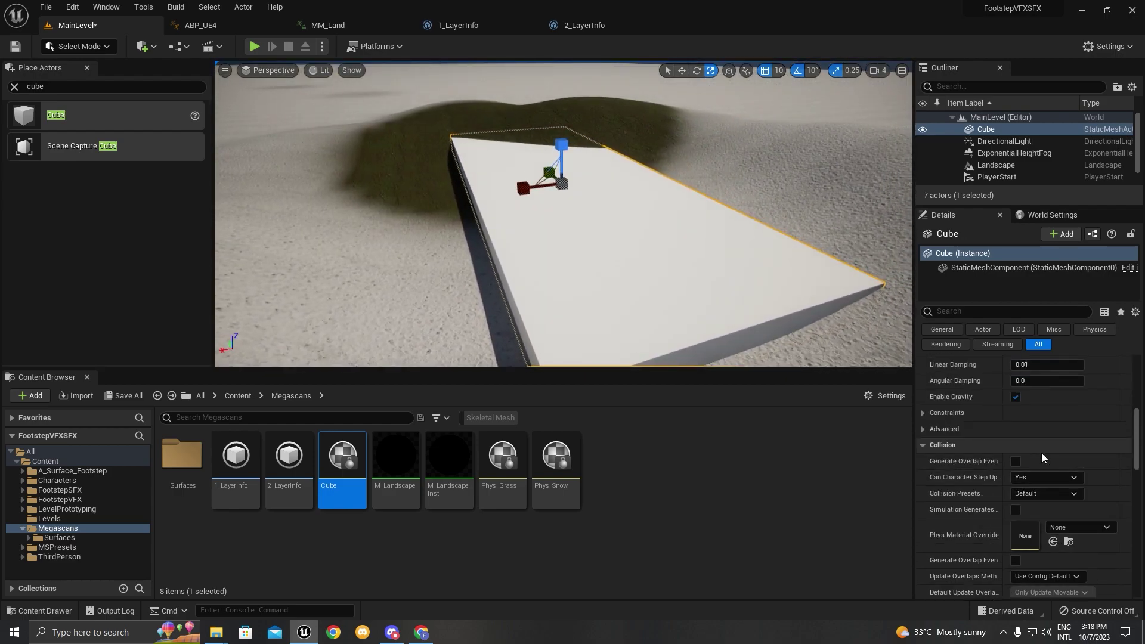
left_click(992, 312)
type("p")
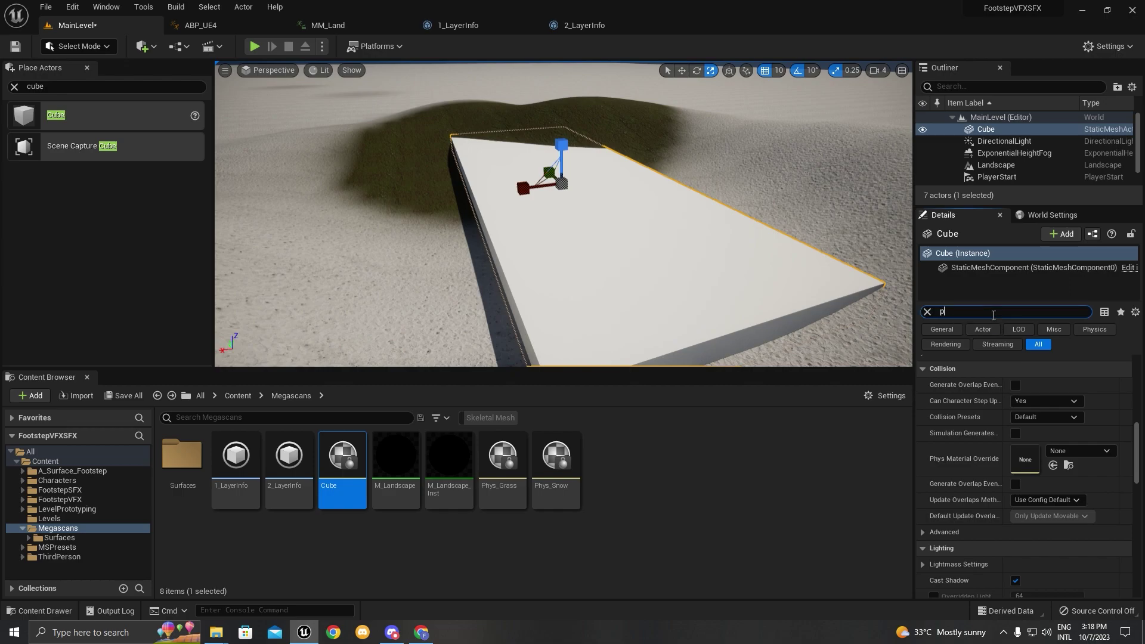
type("hys")
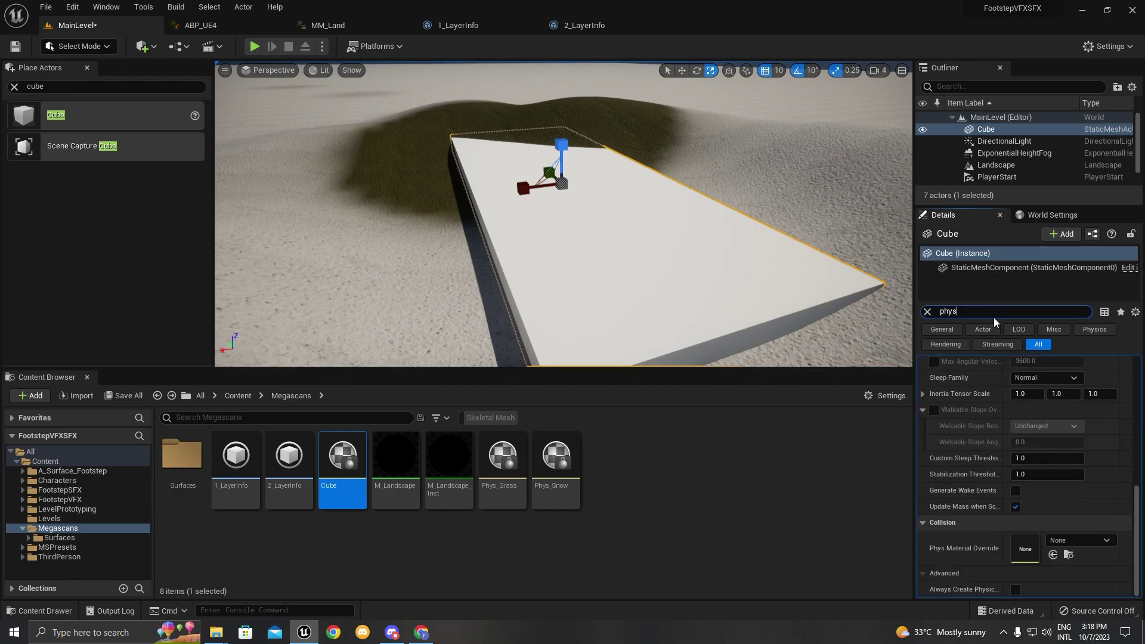
type("material")
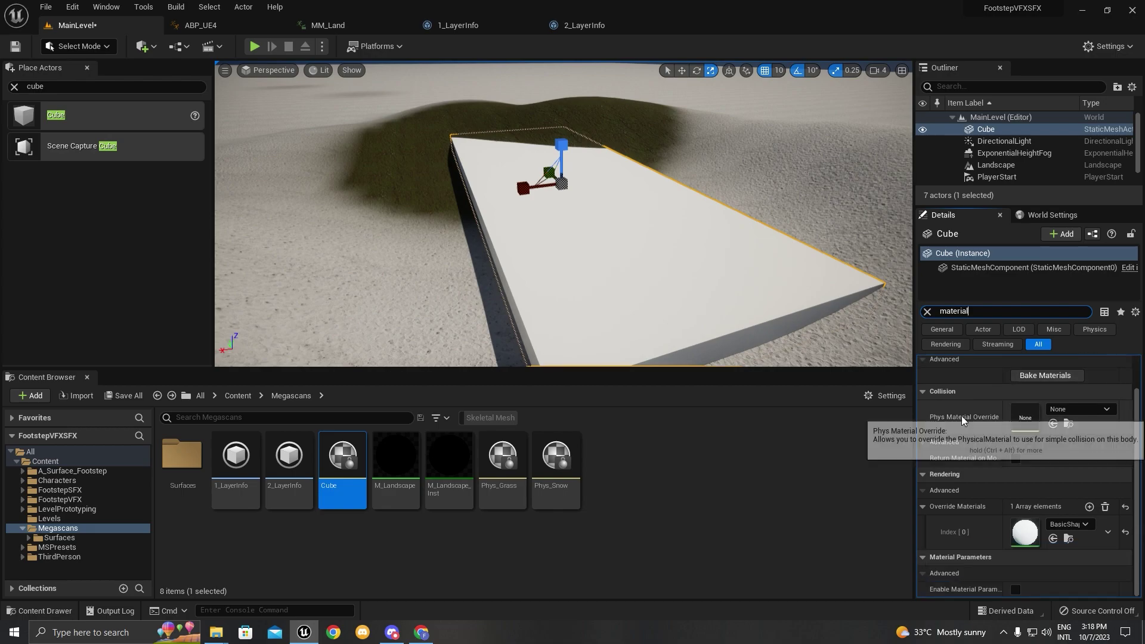
scroll(1055, 444, "up", 1)
left_click_drag(343, 471, 1024, 440)
Step: Play the level and move the character from the snow onto the cube platform to check the printed physical material
left_click(254, 46)
key("d")
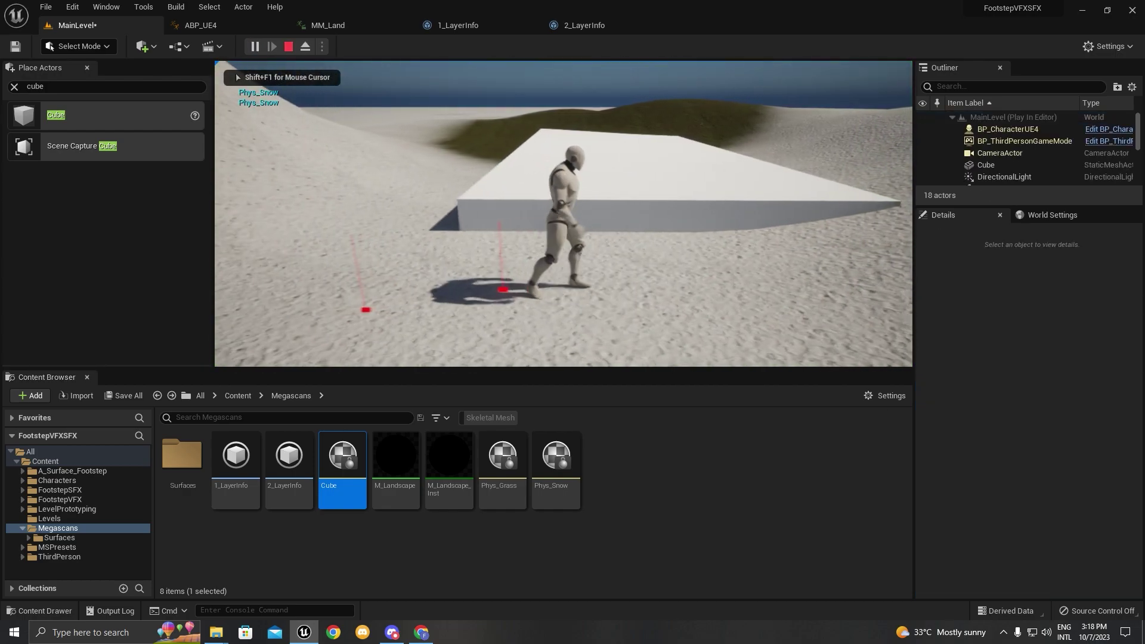
key("d")
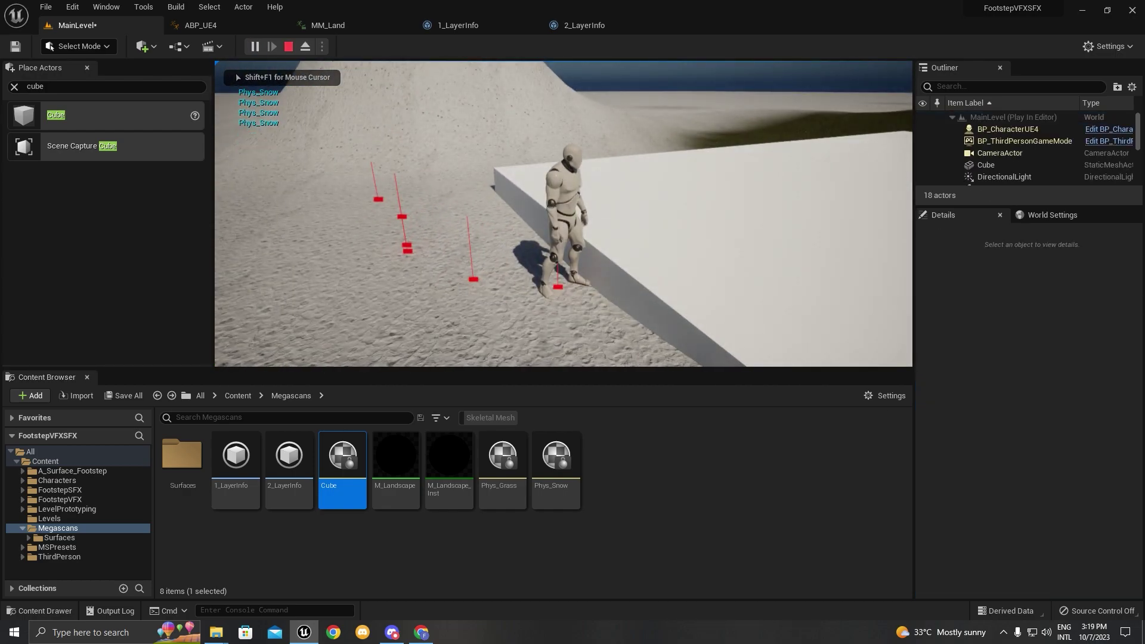
key("d")
key("space")
key("w")
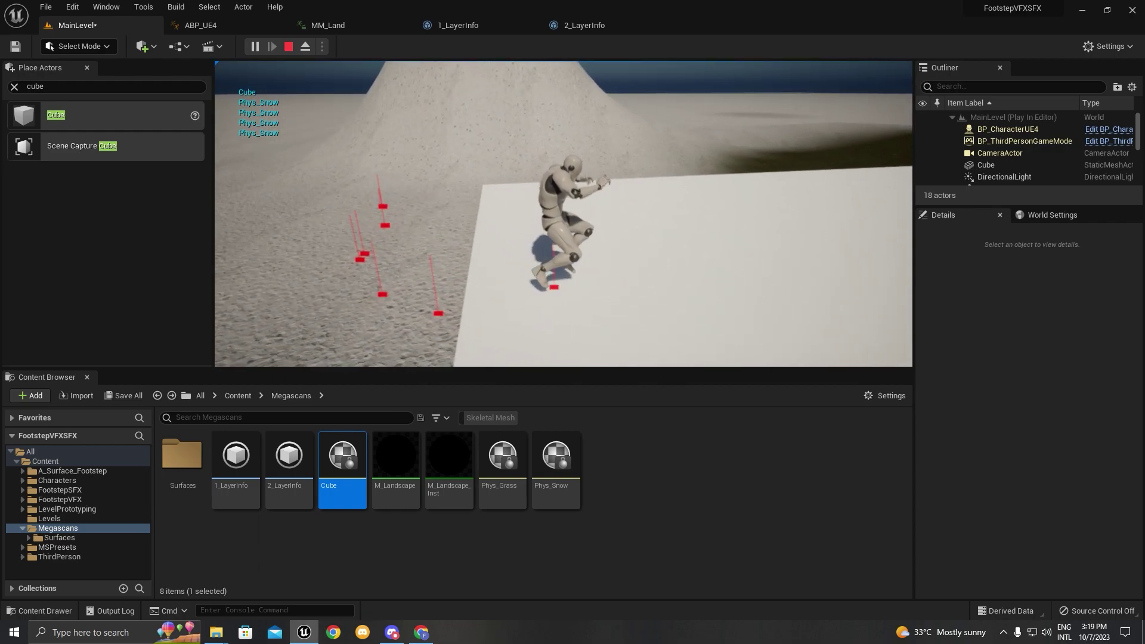
Step: Run the character farther across the cube platform to check its printed physical material, and end the play session
key("d")
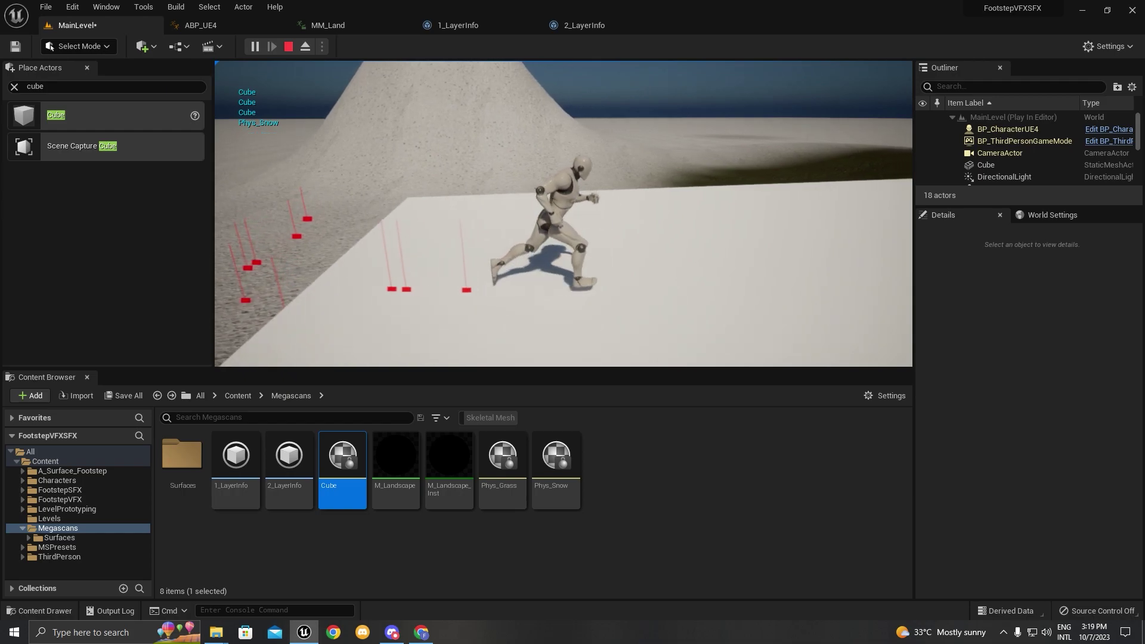
key("Escape")
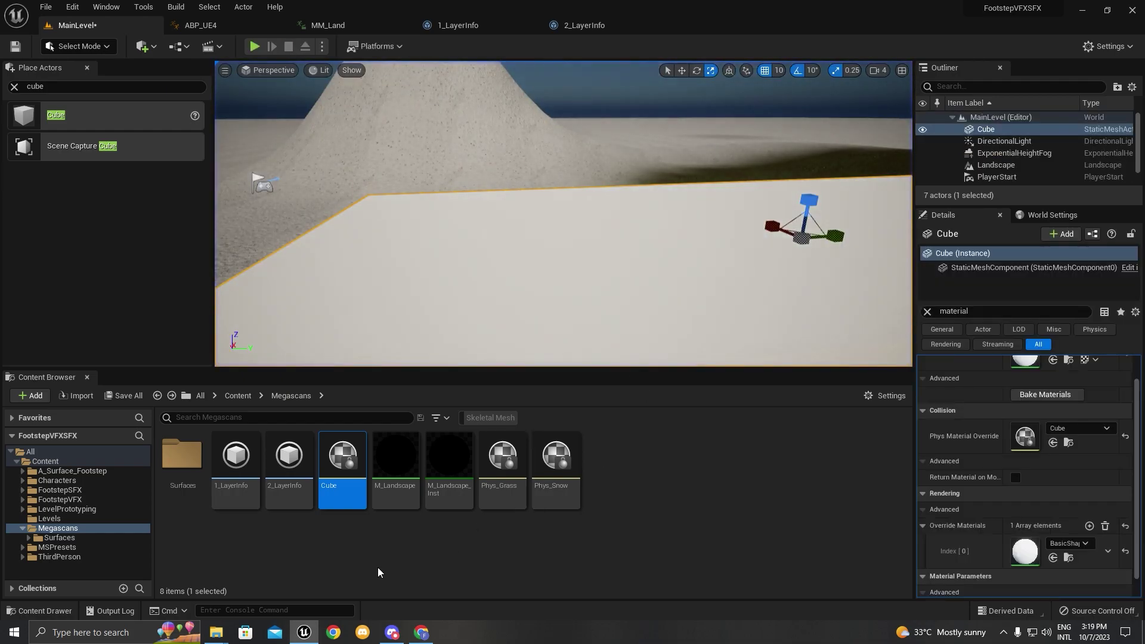
Step: Delete the cube platform from the level and the Cube physical material from the Megascans folder
key("s")
right_click_drag(447, 256, 639, 266)
key("Delete")
left_click(340, 498)
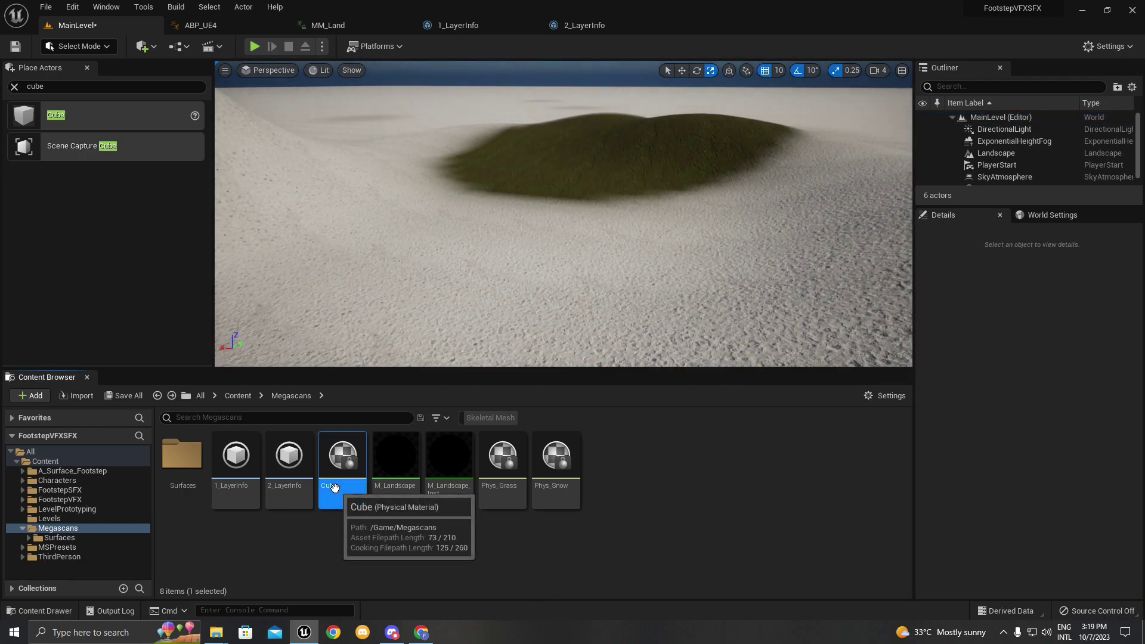
key("Delete")
left_click(560, 513)
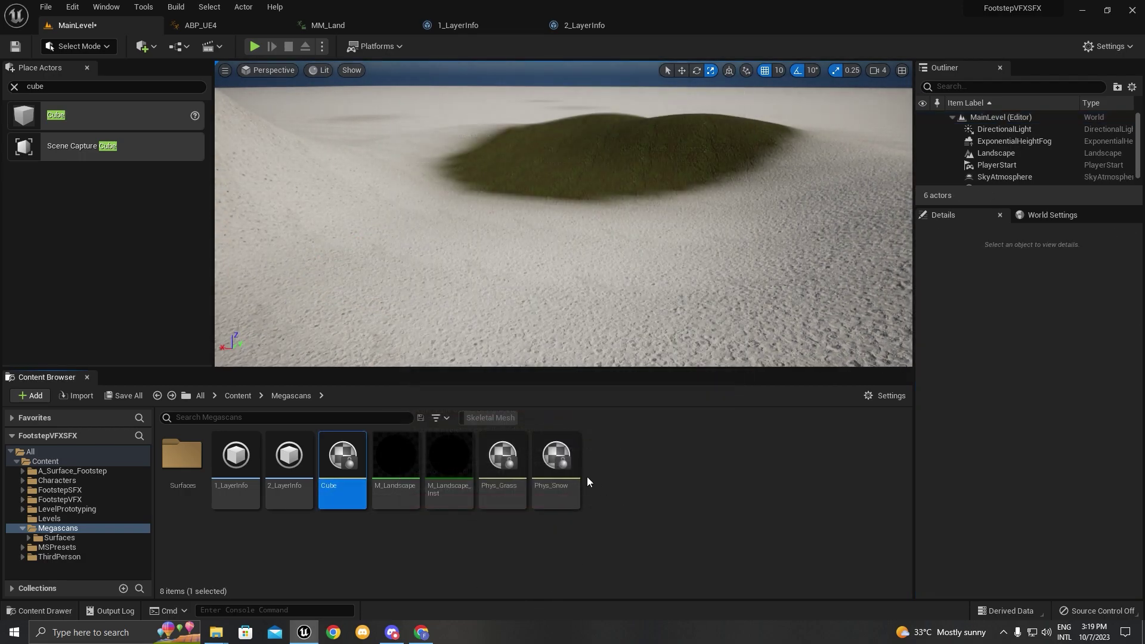
Step: Create a macro named SelectPM in ABP_UE4
left_click(220, 18)
scroll(648, 296, "down", 4)
scroll(710, 318, "up", 3)
scroll(710, 319, "up", 1)
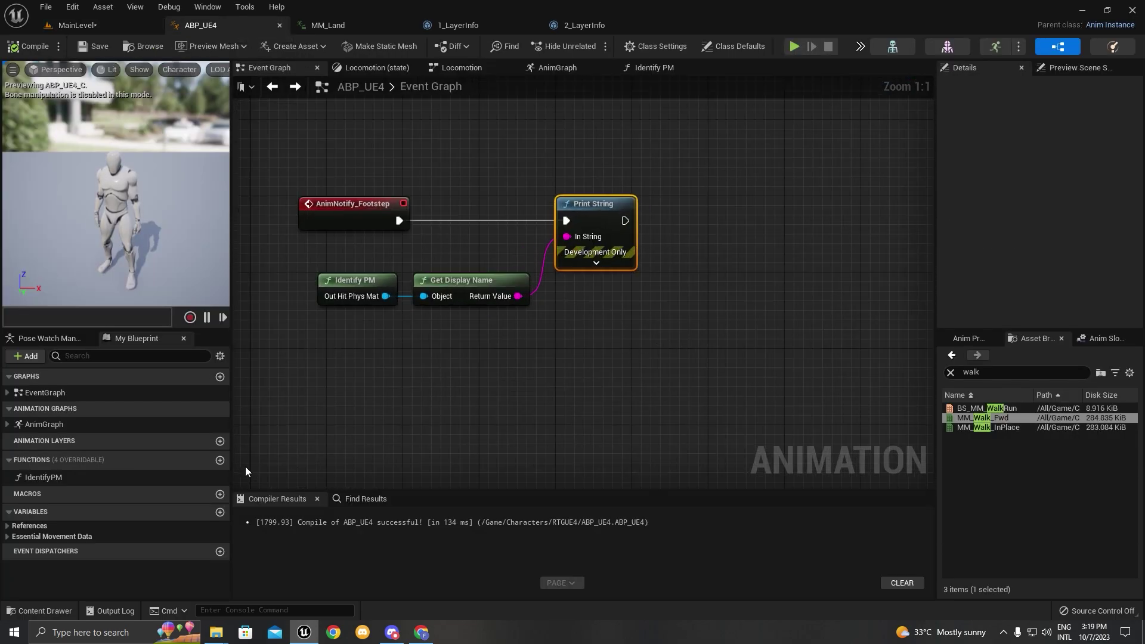
left_click(220, 494)
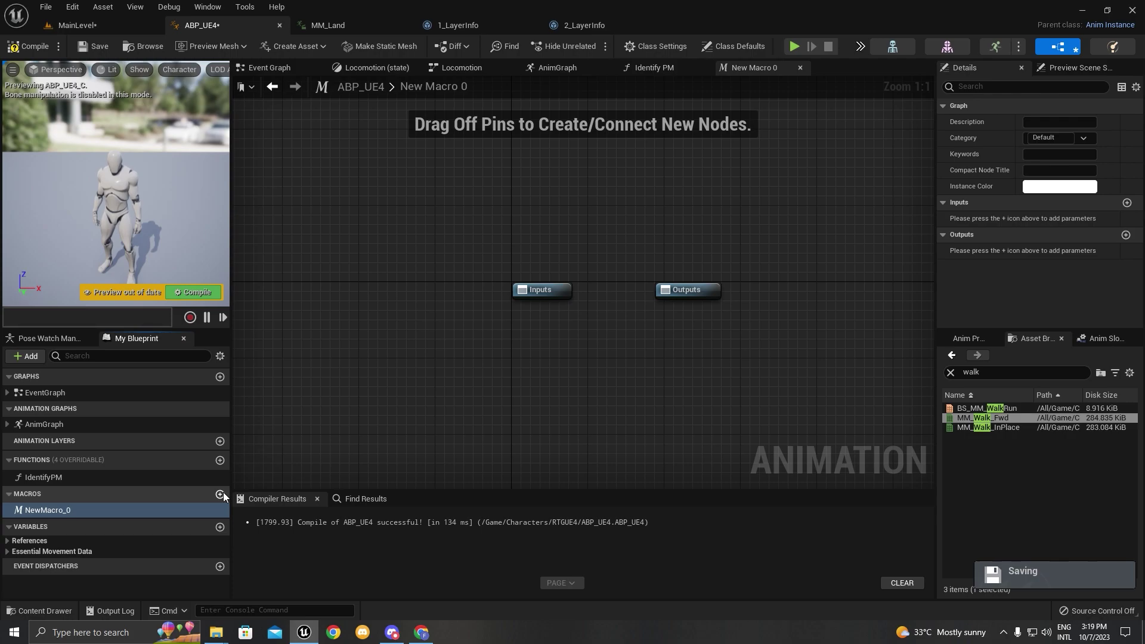
left_click(116, 528)
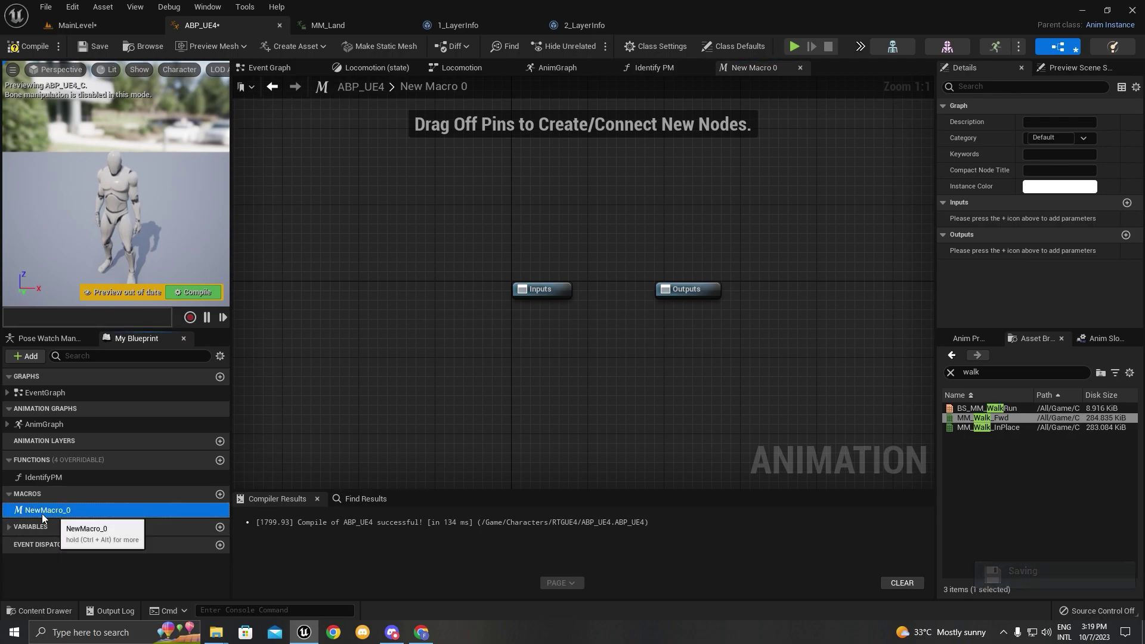
left_click(15, 495)
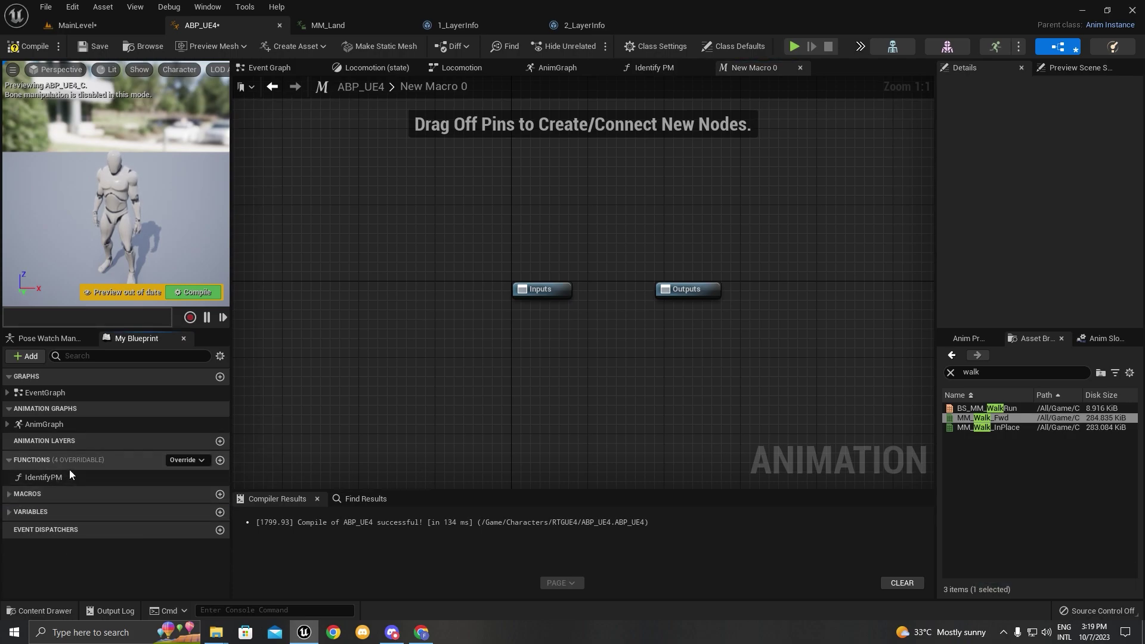
left_click(27, 494)
left_click(34, 506)
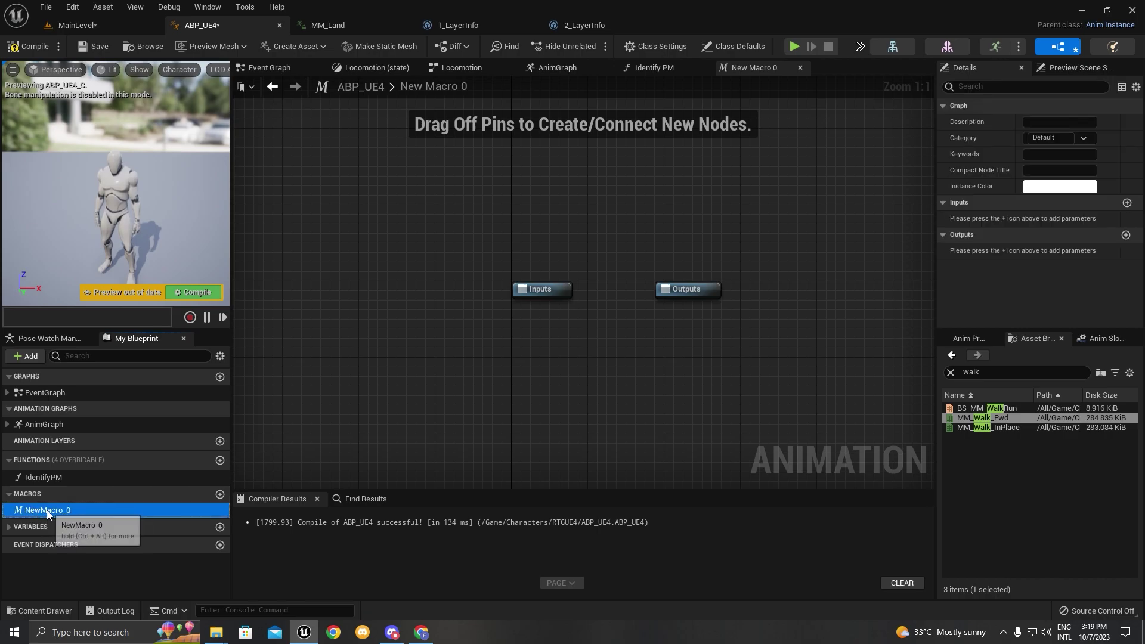
left_click(113, 505)
type("Se")
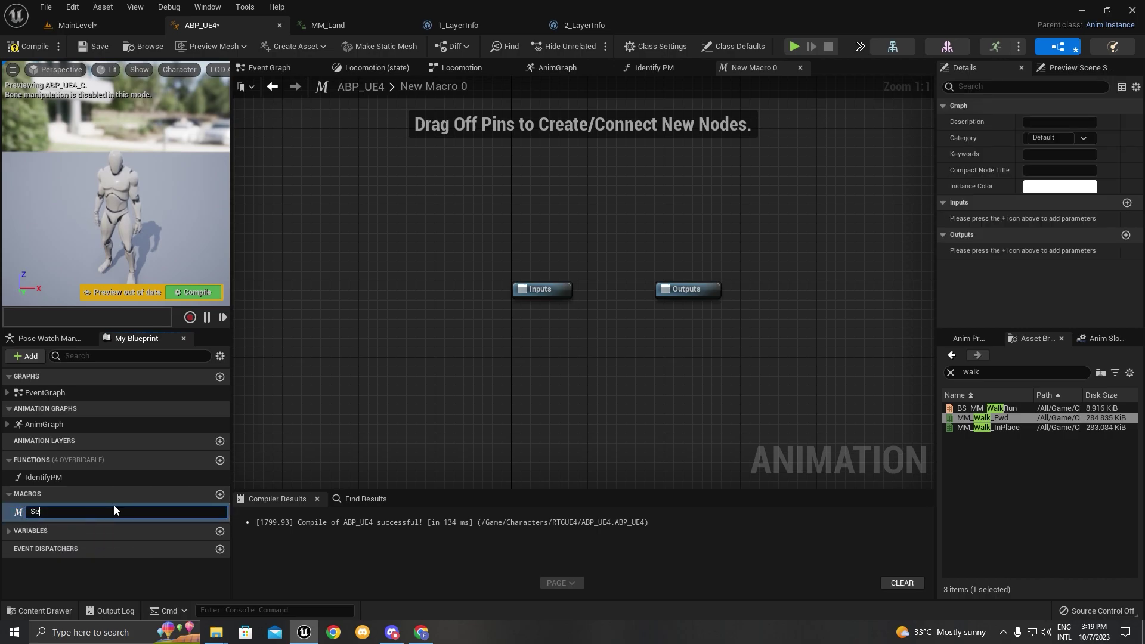
type("lectPM")
key("Return")
Step: Move the Inputs and Outputs nodes of the SelectPM macro far apart to leave room between them
left_click_drag(556, 288, 403, 273)
left_click_drag(685, 288, 822, 274)
scroll(677, 264, "down", 4)
scroll(559, 279, "up", 3)
left_click_drag(524, 254, 388, 254)
Step: Add a Play Sound 2D node between the Inputs and Outputs nodes of the SelectPM macro
right_click(560, 255)
type("spawn")
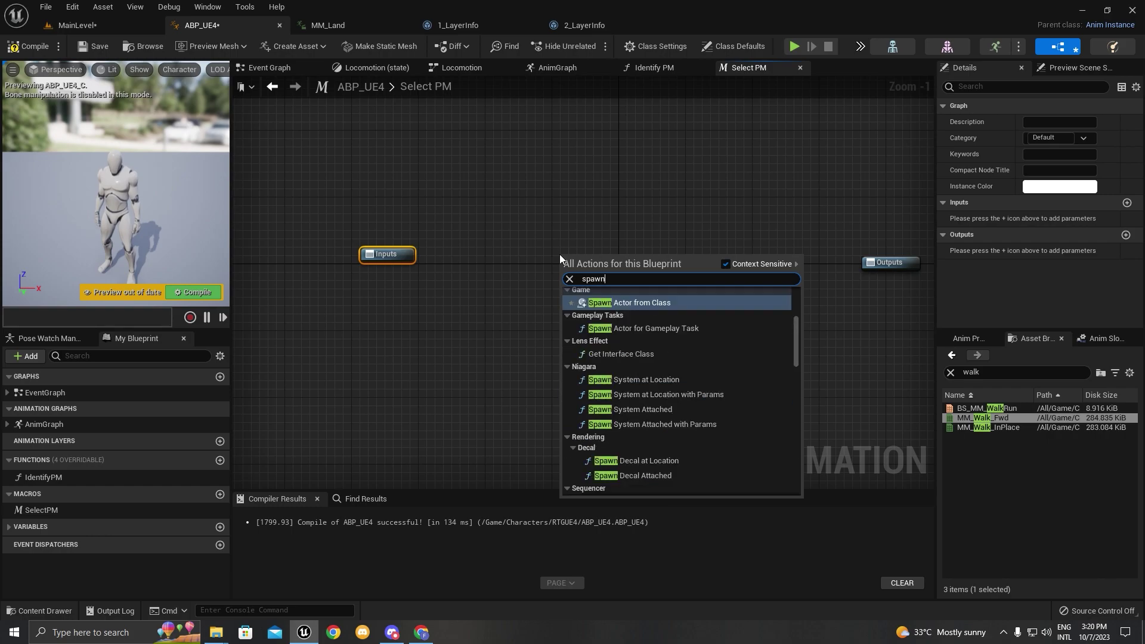
key("ctrl+a")
type("play")
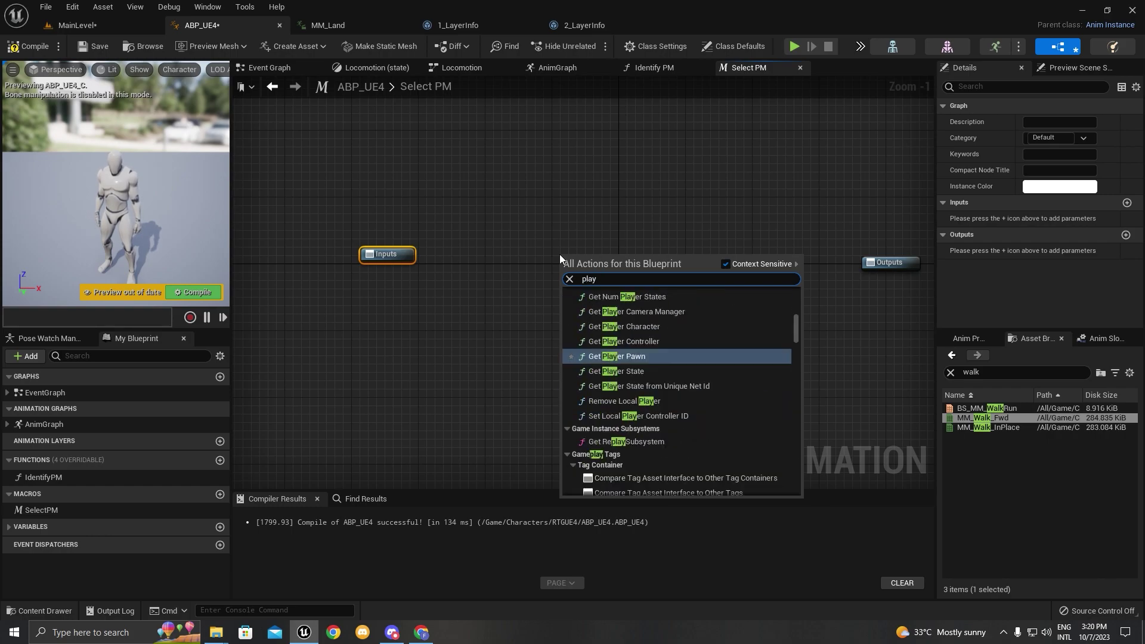
type(" sound")
key("Return")
left_click_drag(527, 225, 761, 407)
left_click_drag(707, 368, 442, 199)
left_click_drag(517, 202, 732, 371)
left_click_drag(744, 381, 524, 207)
mouse_move(524, 207)
left_mouse_down()
mouse_move(573, 273)
mouse_move(689, 353)
left_mouse_up()
left_click(632, 367)
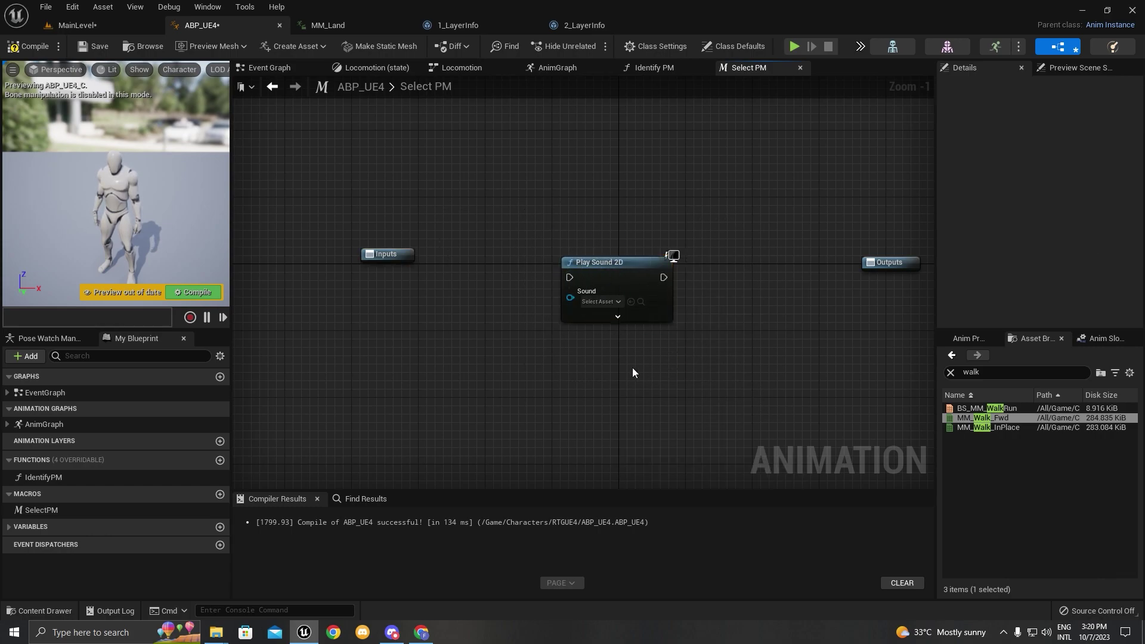
right_click(632, 367)
type("spawn")
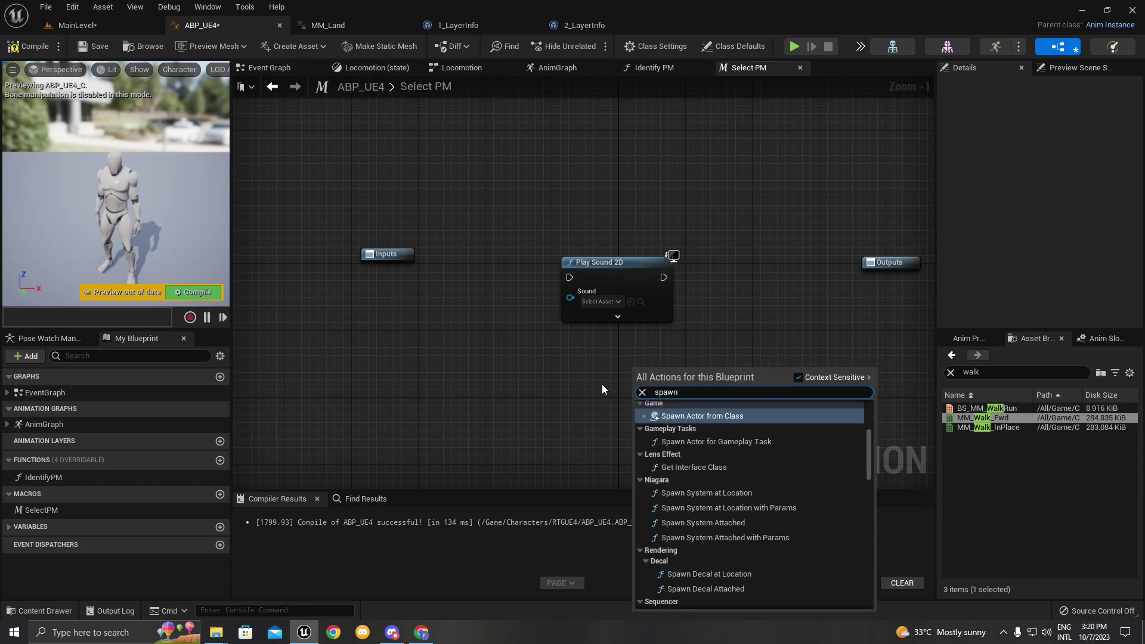
left_click(606, 381)
left_click_drag(539, 206, 713, 351)
Step: Shift the Outputs node farther away and add a Spawn System at Location node between Play Sound 2D and Outputs
left_click_drag(613, 259, 646, 272)
scroll(682, 297, "down", 2)
right_click_drag(856, 295, 654, 254)
left_click_drag(624, 240, 732, 215)
left_click_drag(653, 230, 781, 190)
left_click_drag(621, 244, 633, 228)
right_click(633, 227)
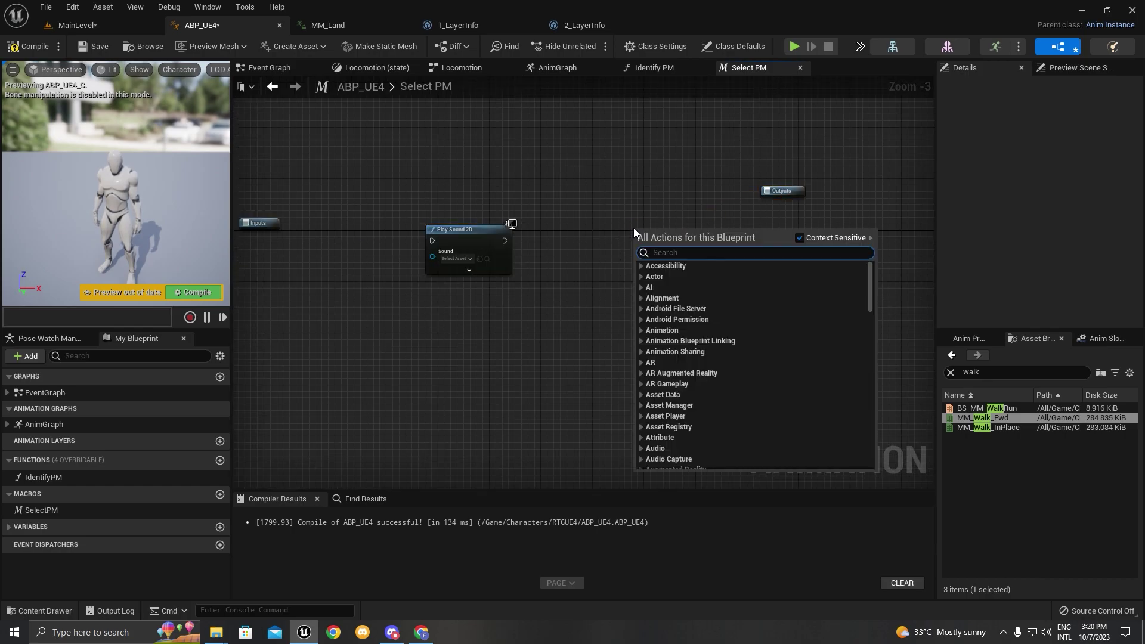
type("spawn syste")
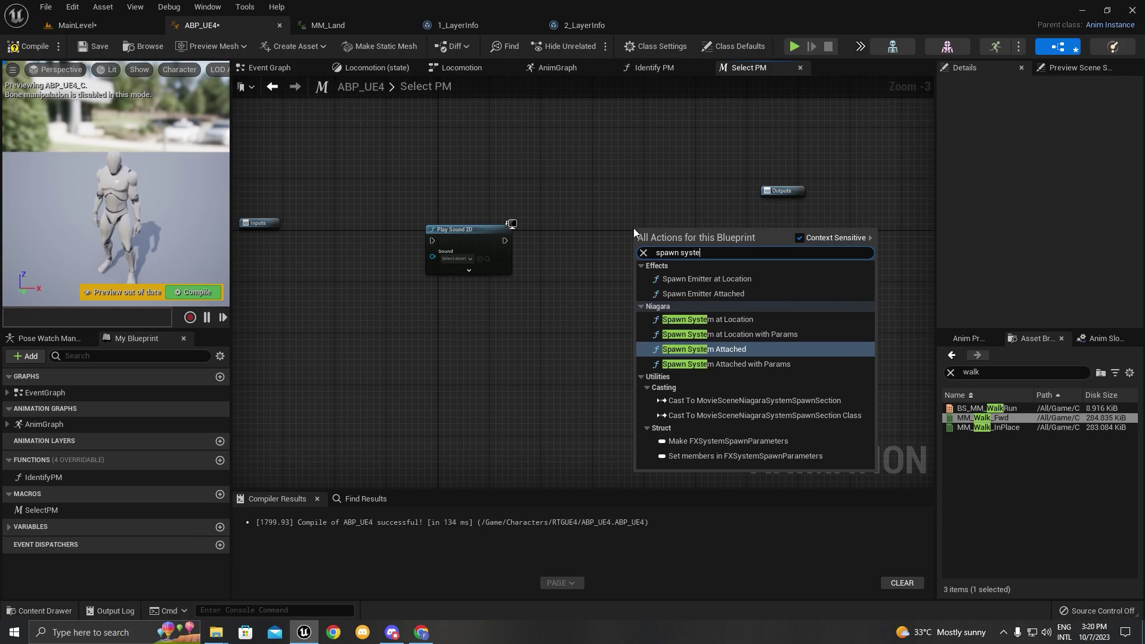
key("Up")
key("Up")
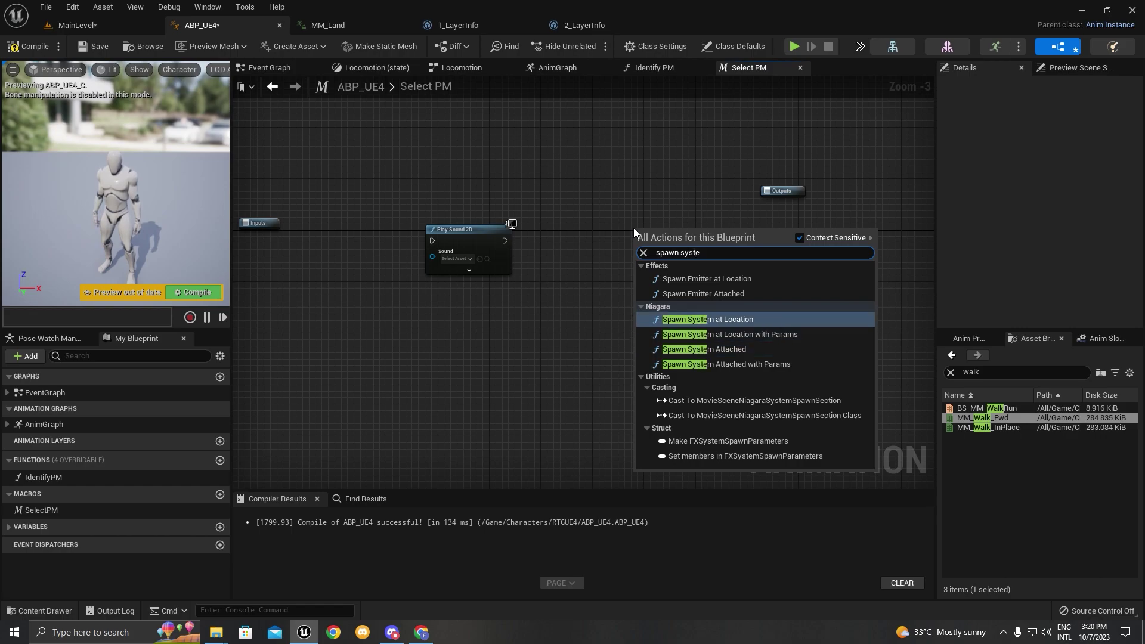
key("Return")
Step: Arrange the Inputs, Play Sound 2D, Spawn System at Location and Outputs nodes in a row with wider gaps
left_click_drag(712, 237, 655, 198)
left_click_drag(768, 193, 839, 180)
left_click_drag(621, 206, 682, 233)
left_click_drag(462, 229, 494, 222)
right_click_drag(511, 214, 750, 212)
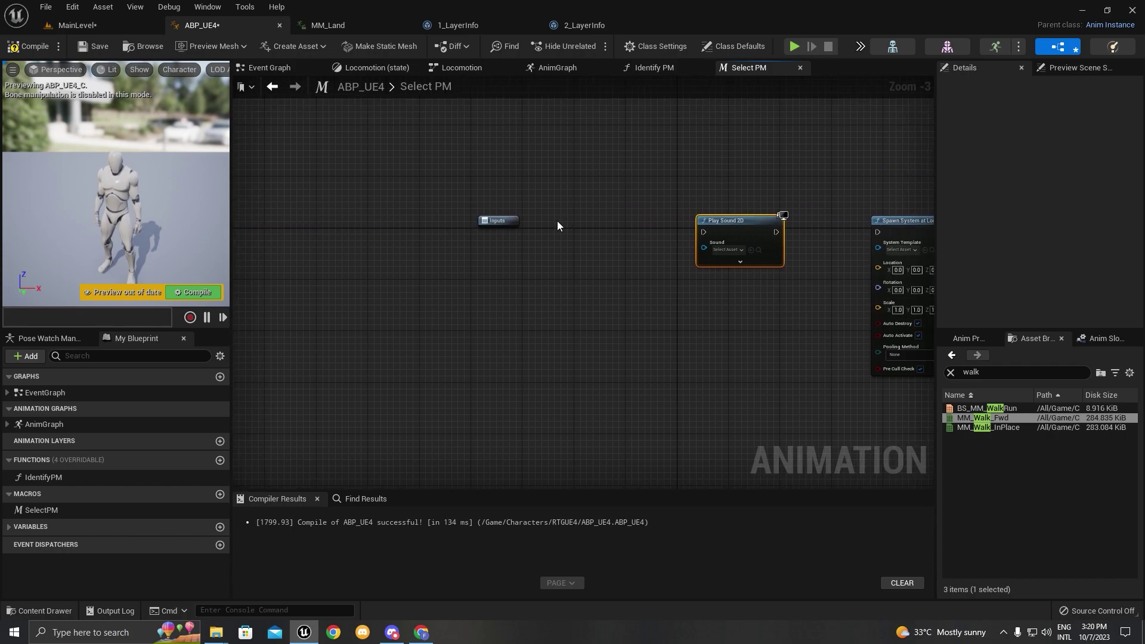
left_click_drag(490, 221, 478, 221)
right_click_drag(569, 226, 531, 236)
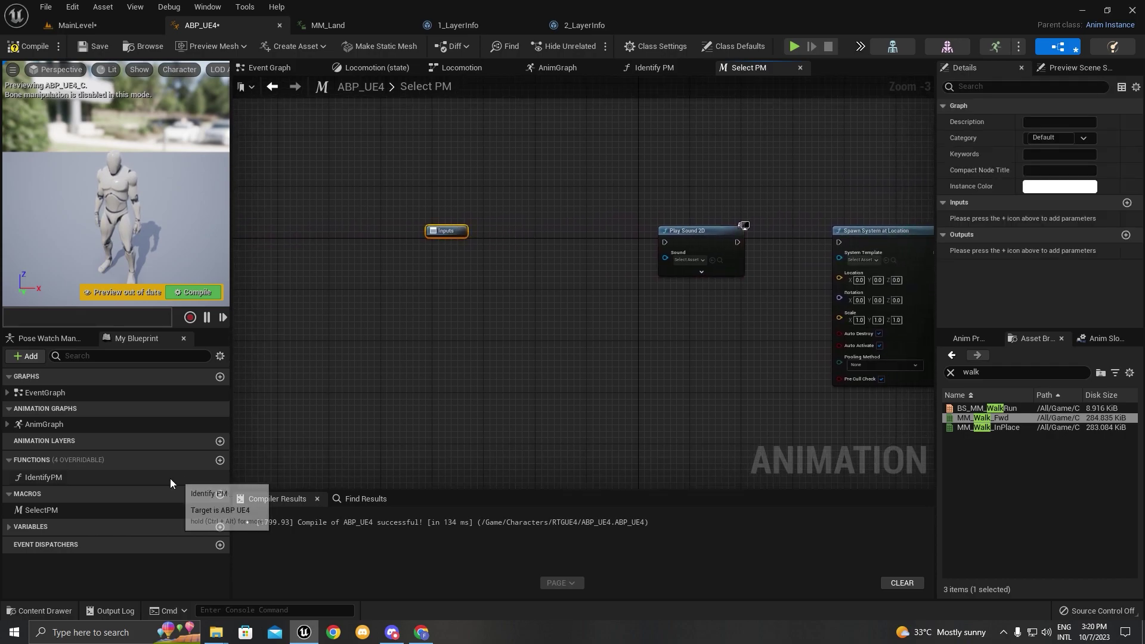
Step: Place the IdentifyPM function in the macro and add an Equal (==) comparison from its Out Hit Phys Mat output
left_click_drag(32, 479, 464, 166)
left_click(472, 159)
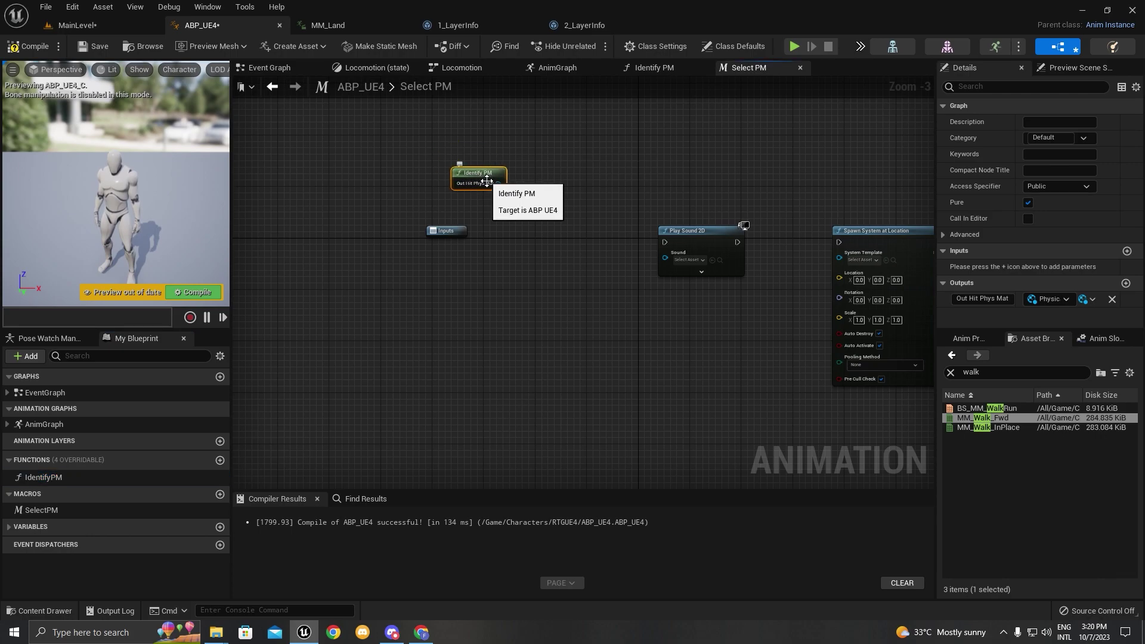
scroll(489, 192, "up", 3)
left_click_drag(502, 180, 538, 257)
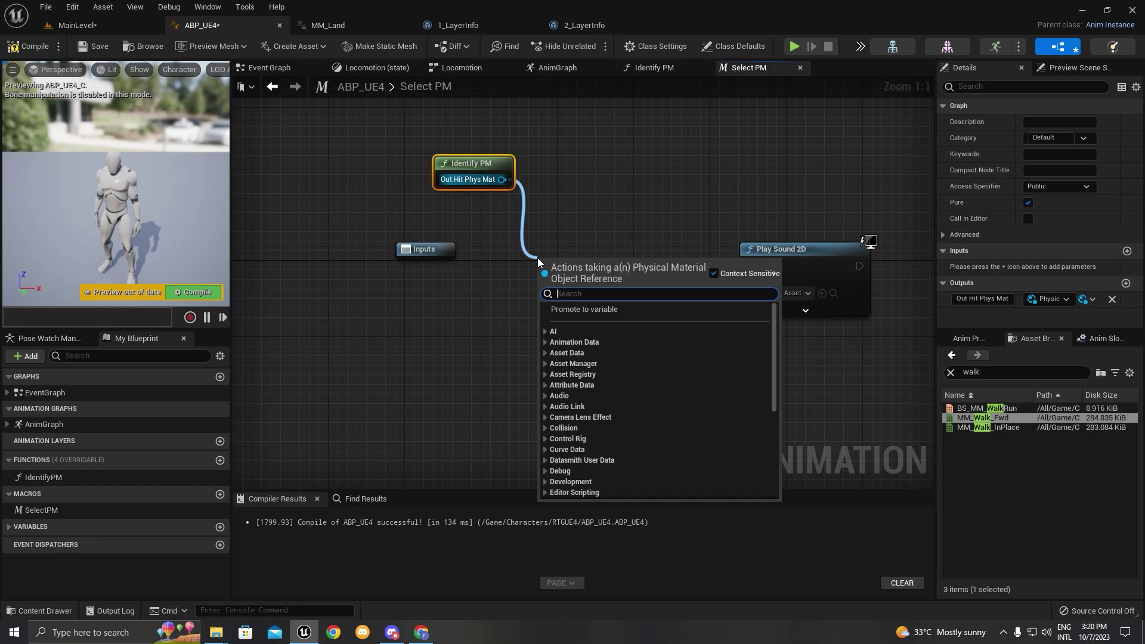
left_click(557, 218)
left_click_drag(502, 180, 548, 260)
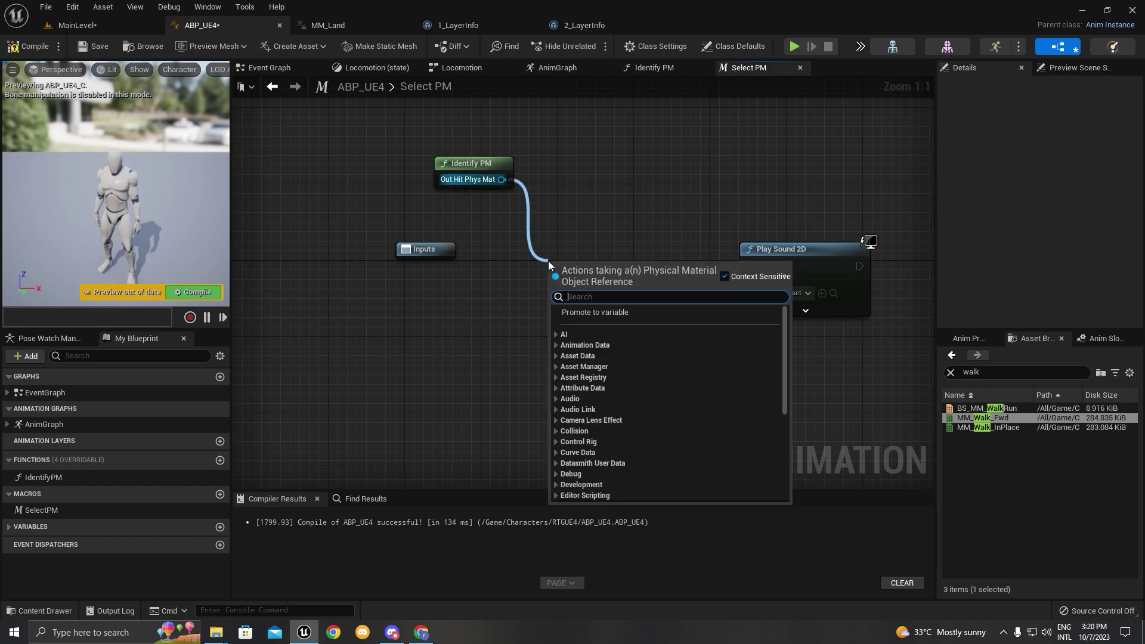
type("==")
key("Return")
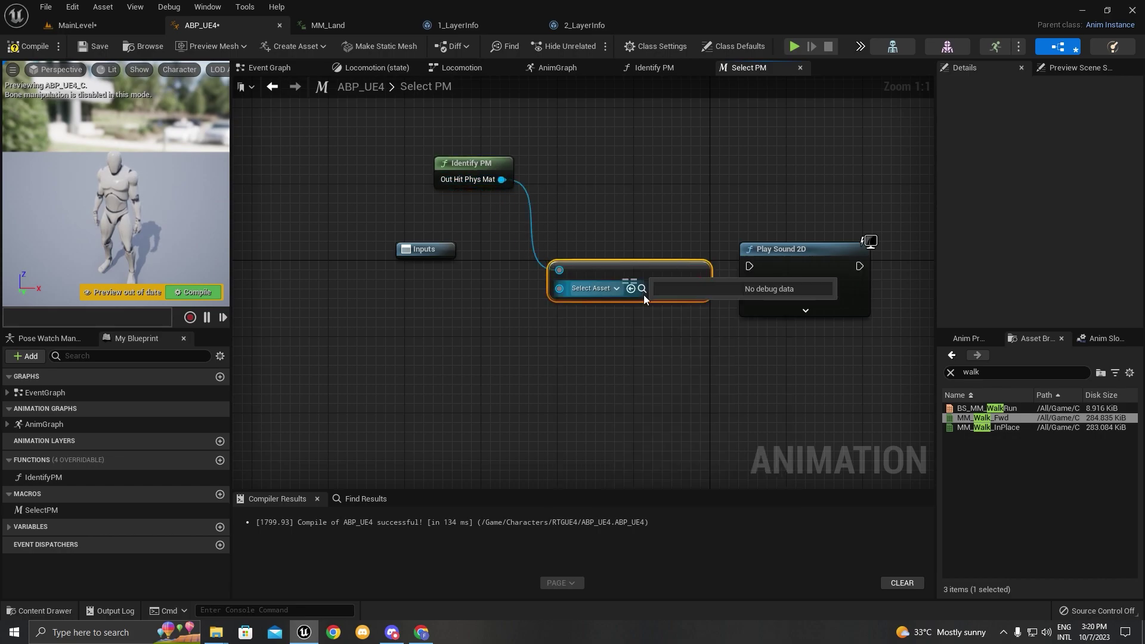
Step: Expose the second operand of the == comparison as a macro input on the Inputs node
left_click(546, 231)
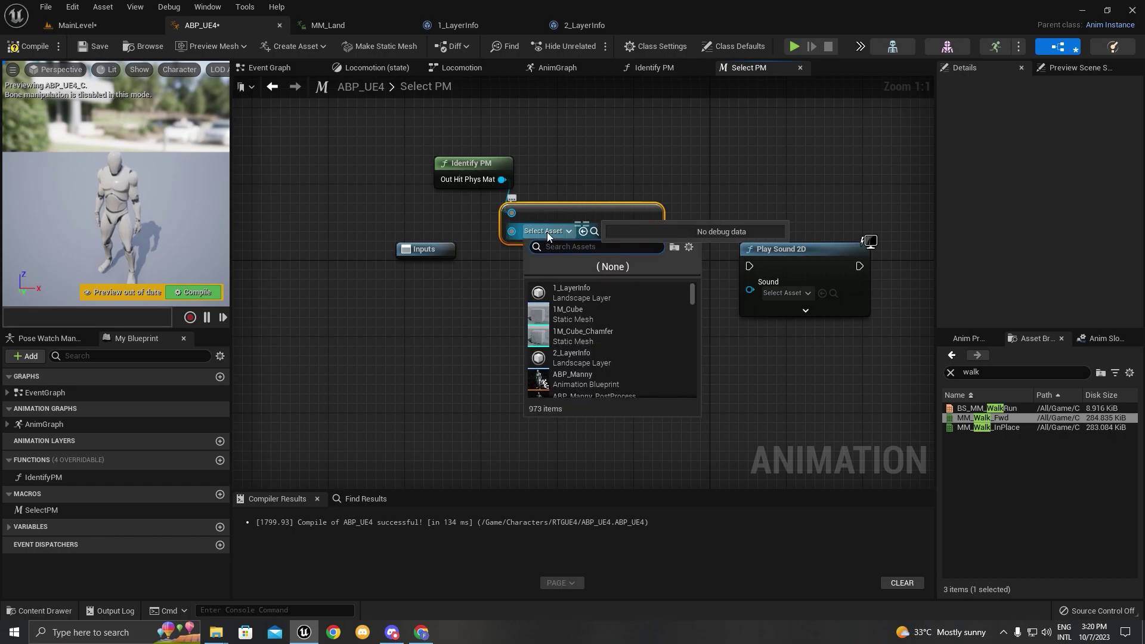
left_click(481, 258)
left_click_drag(431, 251, 390, 251)
left_click_drag(510, 233, 405, 258)
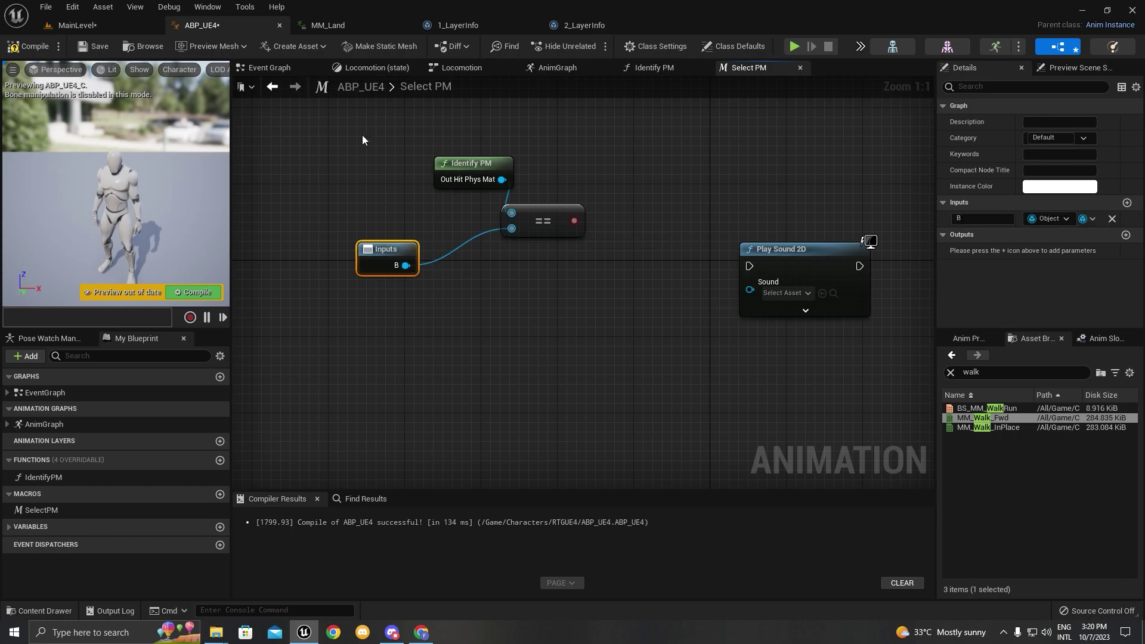
Step: Place the SelectPM macro in the Event Graph between AnimNotify_Footstep and Print String, moving Print String aside for space
left_click(263, 71)
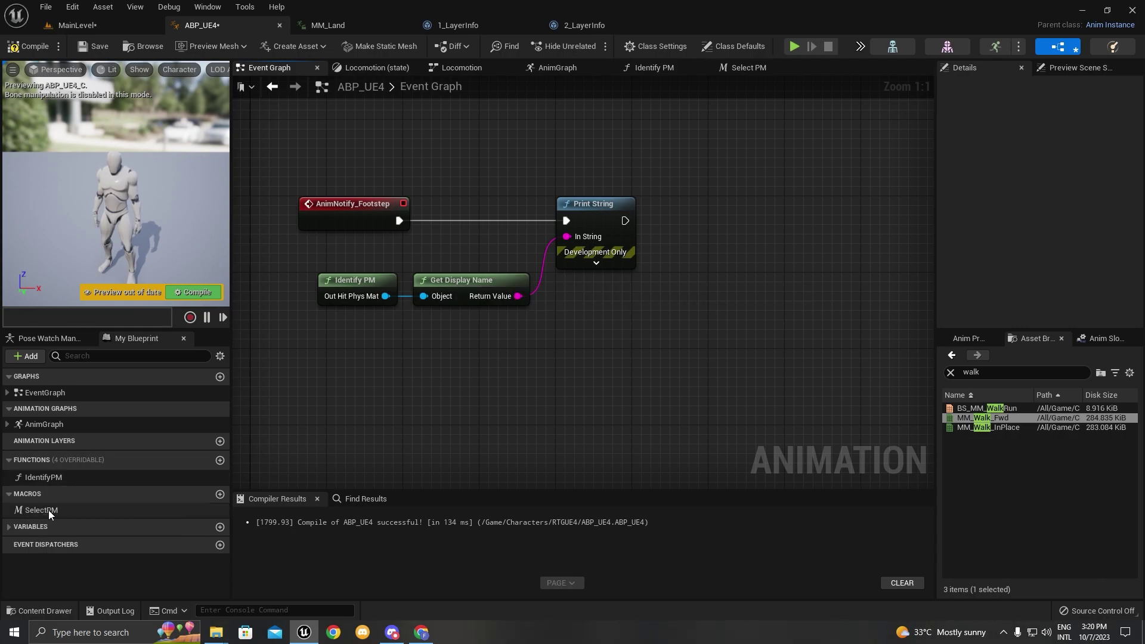
left_click_drag(53, 510, 617, 353)
left_click_drag(587, 204, 701, 203)
left_click_drag(575, 366, 602, 174)
left_click(496, 246)
left_click_drag(618, 347, 560, 185)
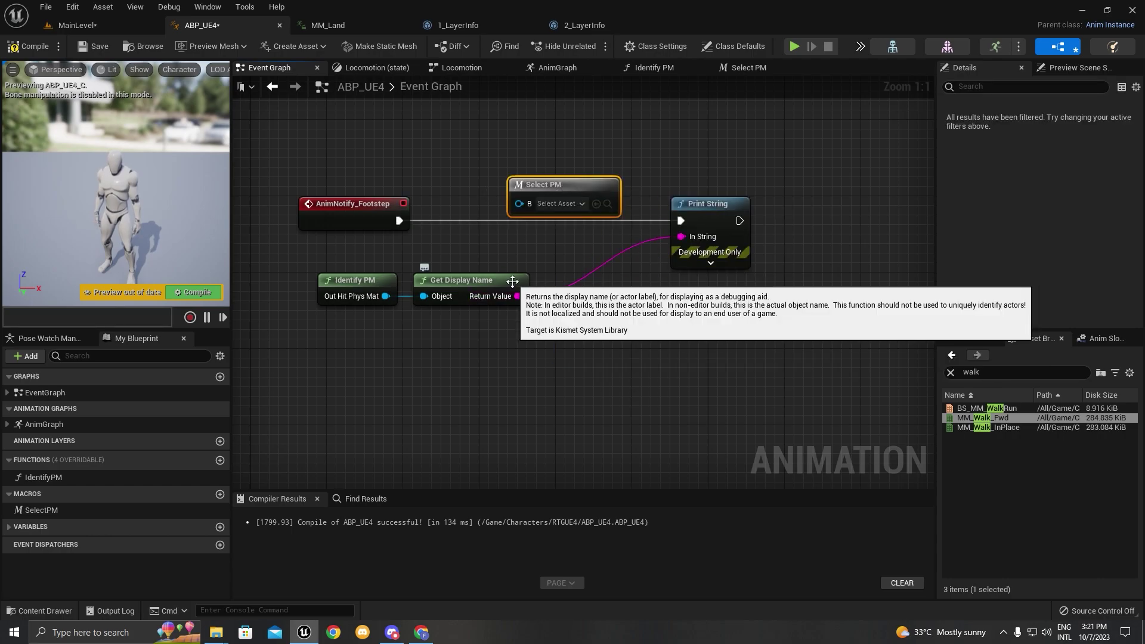
Step: Delete the Identify PM and Get Display Name nodes from the Event Graph and reposition Print String and Select PM
right_click_drag(357, 335, 466, 345)
left_click_drag(447, 349, 575, 289)
key("Delete")
left_click_drag(793, 213, 612, 213)
right_click_drag(655, 292, 534, 292)
left_click_drag(555, 196, 326, 326)
right_click_drag(411, 303, 581, 280)
Step: Reopen the SelectPM macro and add a Branch driven by the result of the == comparison
double_click(473, 304)
scroll(472, 299, "down", 1)
scroll(581, 280, "up", 1)
left_click_drag(781, 254, 771, 197)
left_click_drag(527, 224, 528, 253)
left_click_drag(560, 254, 586, 168)
type("bran")
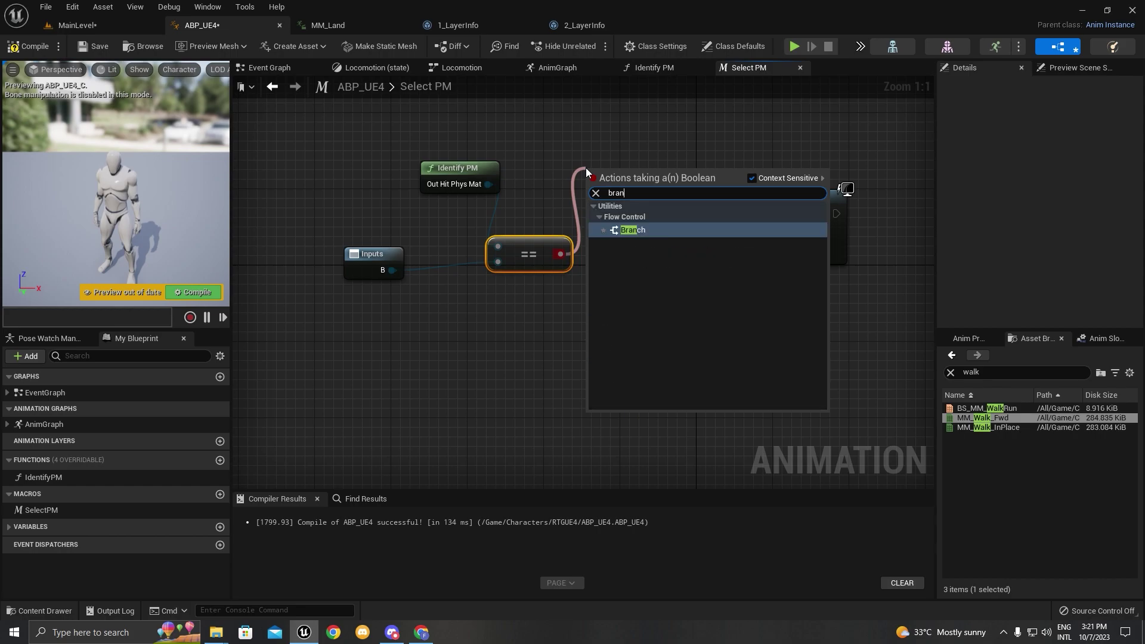
key("Return")
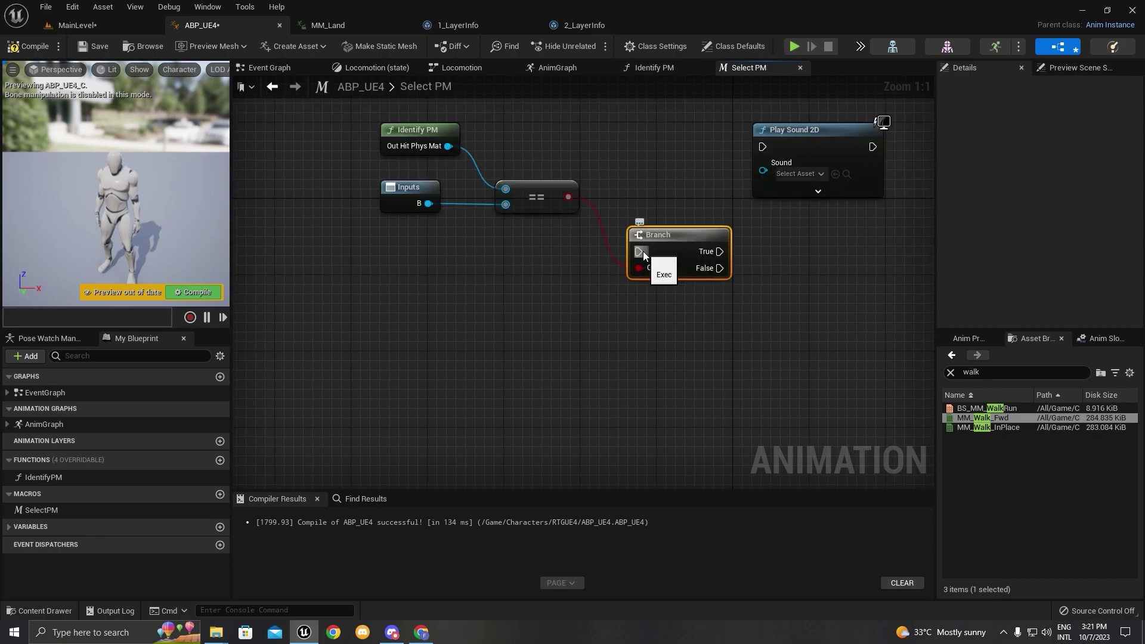
Step: Connect the Branch's execution input to the Inputs node and its False output to the Outputs node
left_click_drag(638, 252, 424, 202)
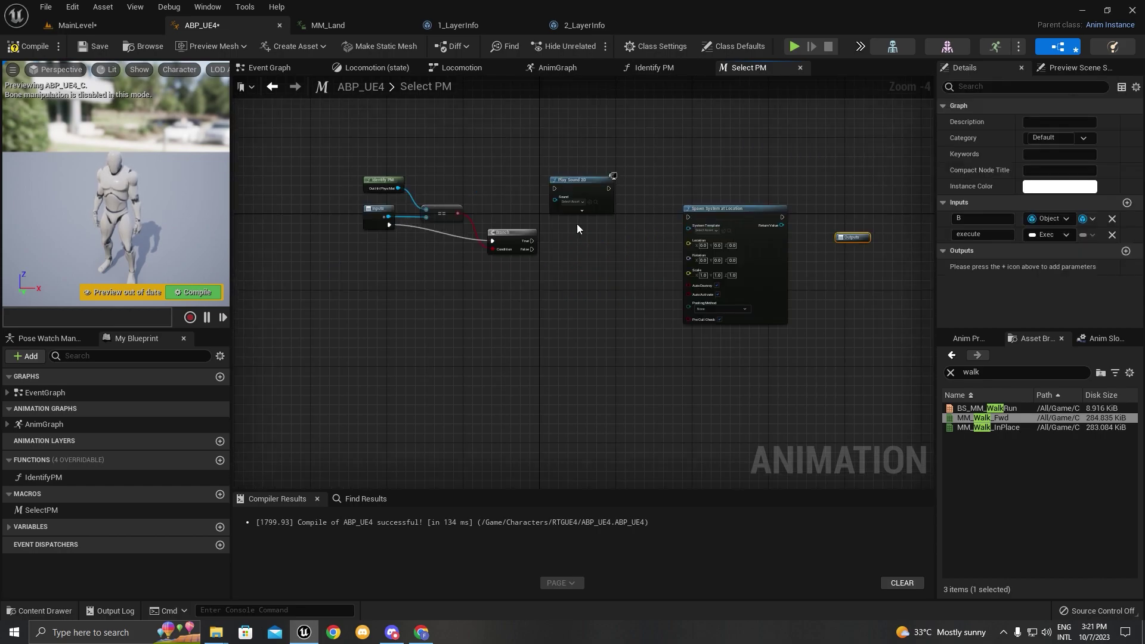
scroll(554, 238, "down", 2)
left_click_drag(536, 258, 439, 246)
right_click_drag(439, 248, 790, 246)
scroll(790, 246, "down", 2)
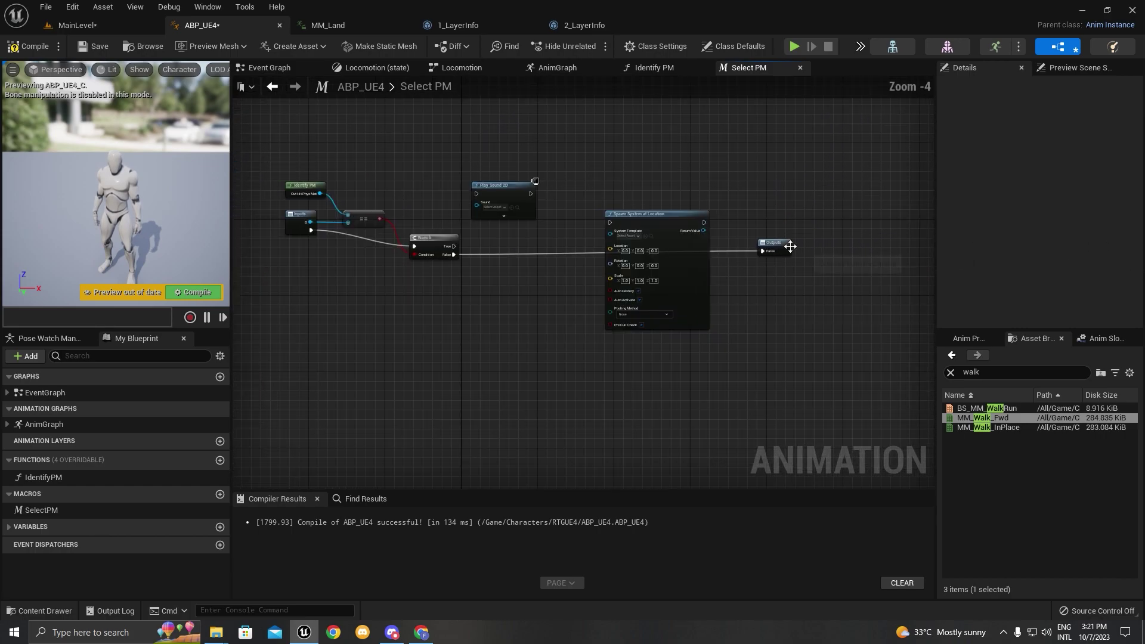
Step: Move Spawn System at Location next to Play Sound 2D and connect their execution pins
left_click_drag(666, 221, 624, 178)
scroll(517, 187, "up", 4)
left_click_drag(708, 179, 678, 198)
left_click_drag(547, 201, 610, 202)
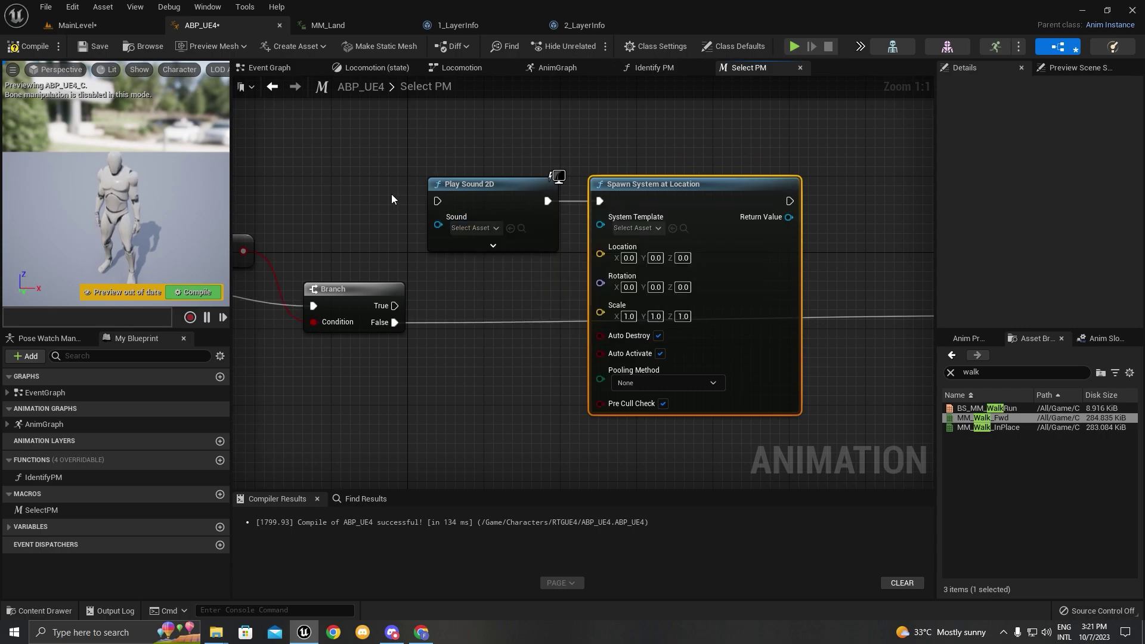
Step: Set the Sound of the Play Sound 2D node to GrassSFX_Cue
left_click(481, 229)
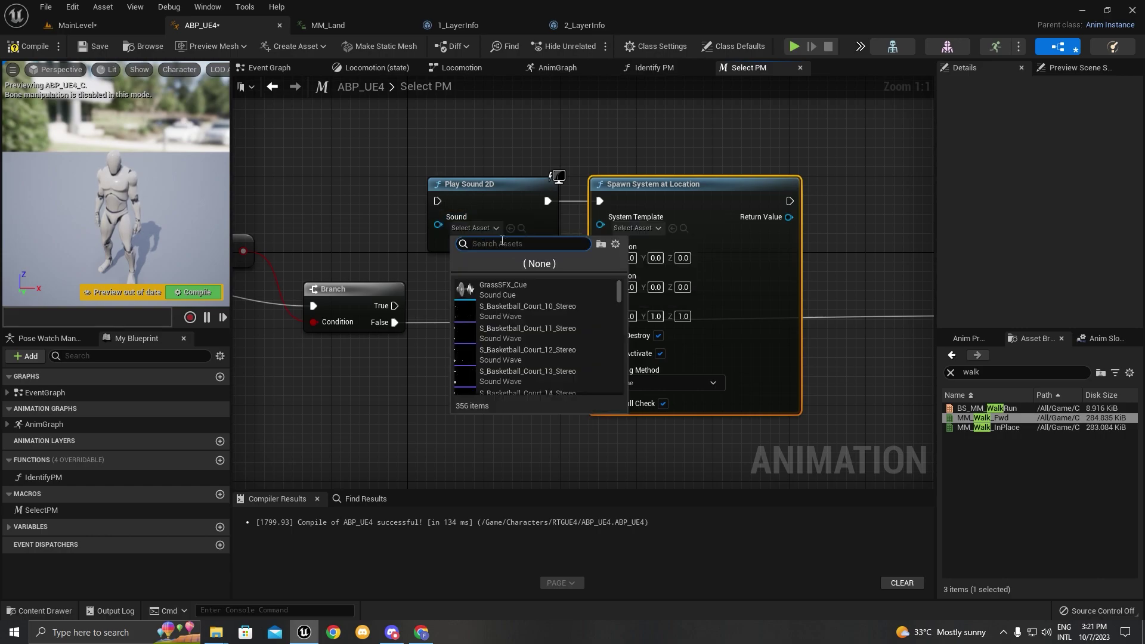
left_click(508, 290)
right_click_drag(506, 290, 701, 236)
scroll(712, 235, "down", 1)
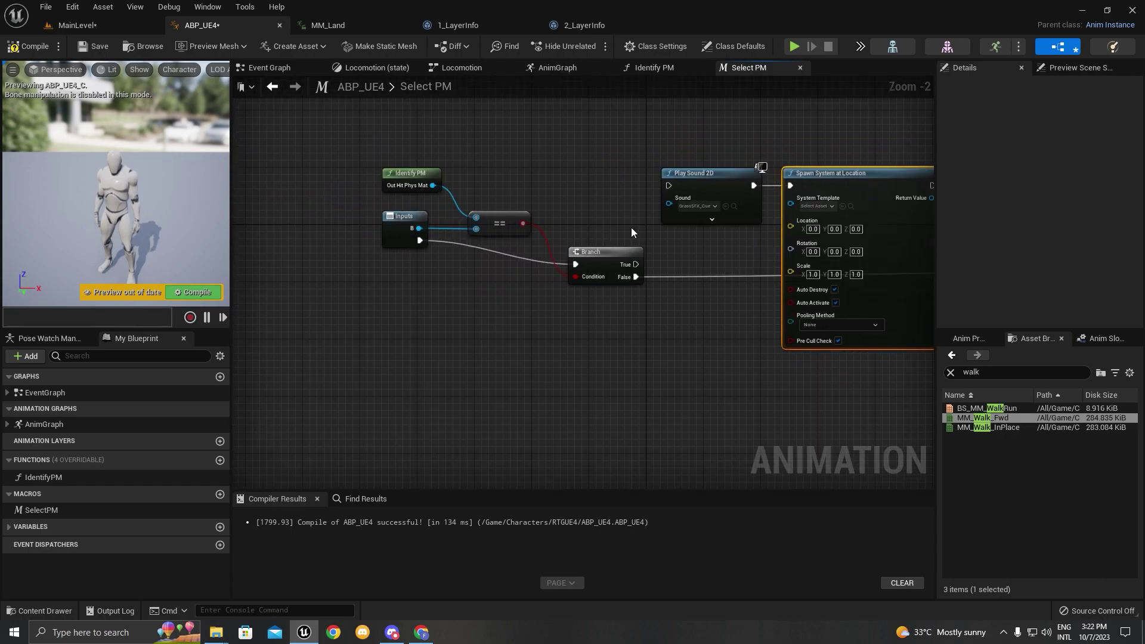
scroll(631, 227, "up", 1)
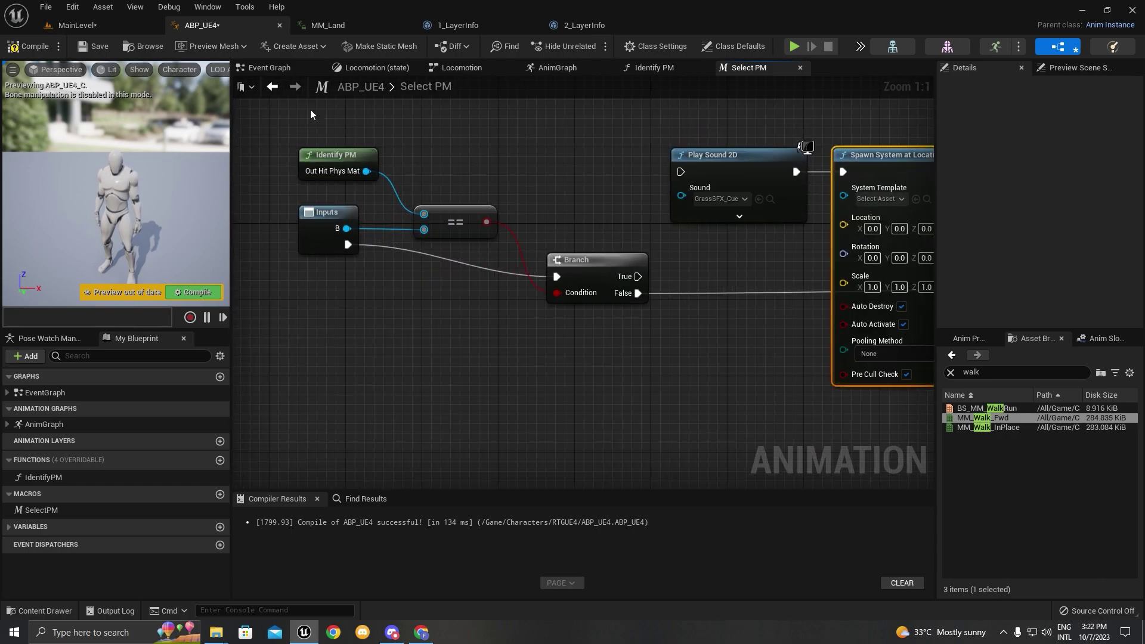
Step: Expose the Sound pin of Play Sound 2D as a SelectPM macro input and check it on the Event Graph's Select PM node
scroll(714, 208, "down", 1)
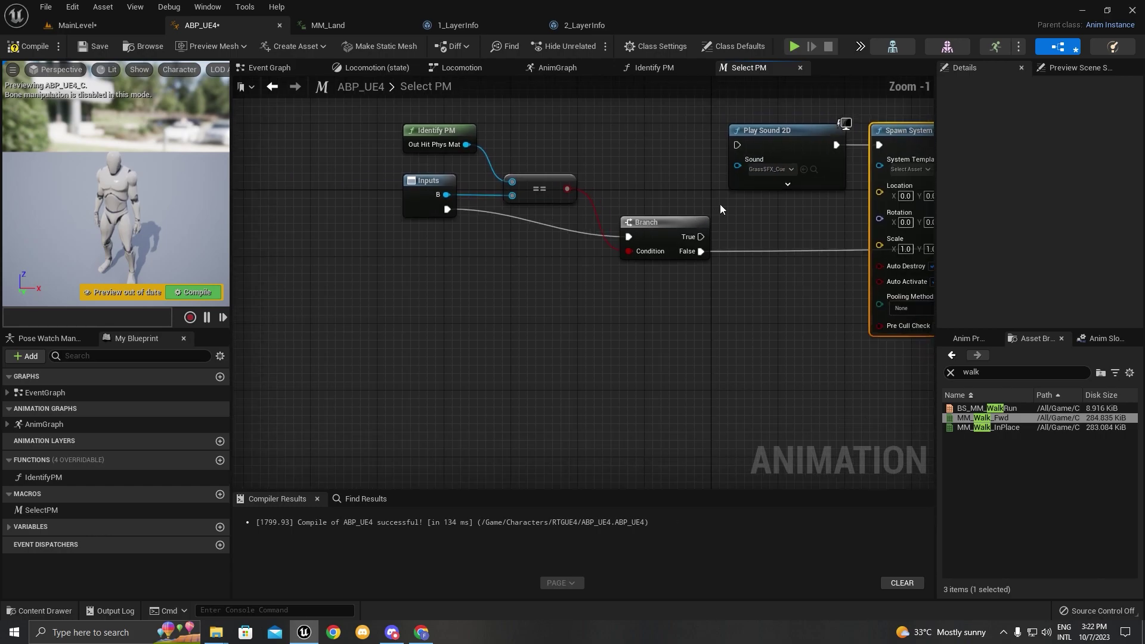
left_click_drag(737, 167, 420, 203)
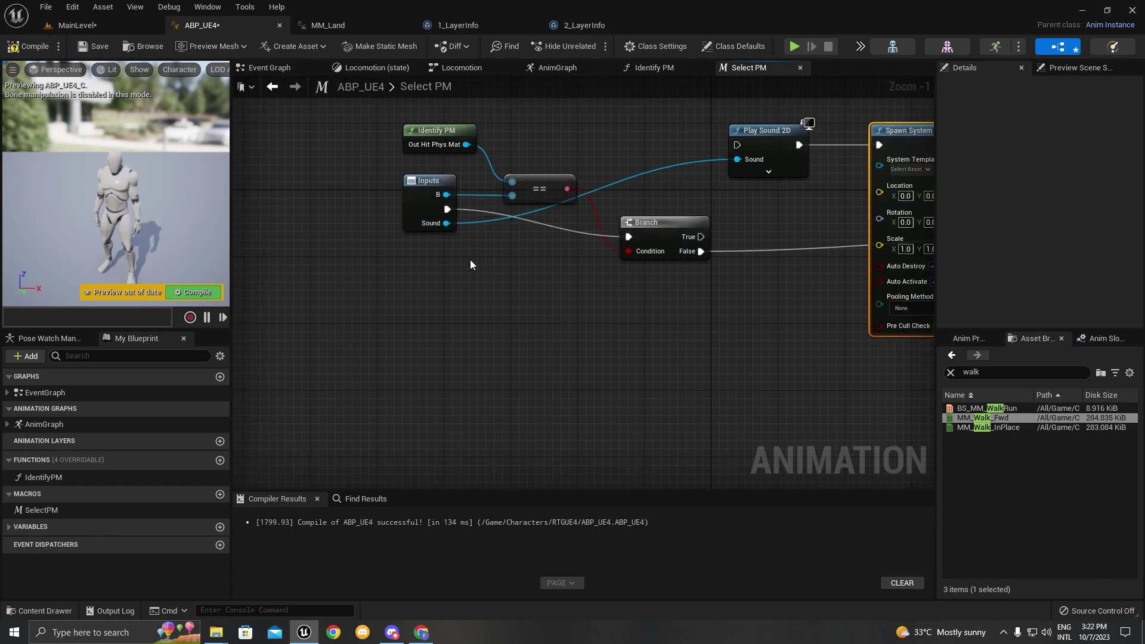
left_click(277, 69)
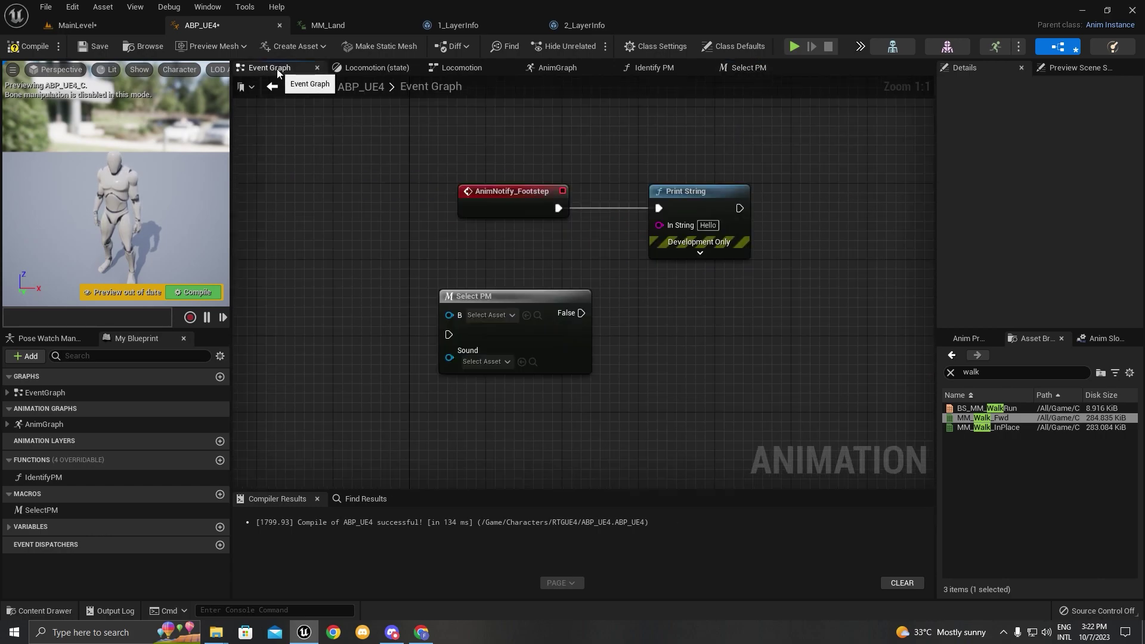
Step: Expose the System Template pin of Spawn System at Location as another input on the SelectPM macro's Inputs node
left_click(749, 68)
left_click(427, 231)
scroll(428, 233, "down", 2)
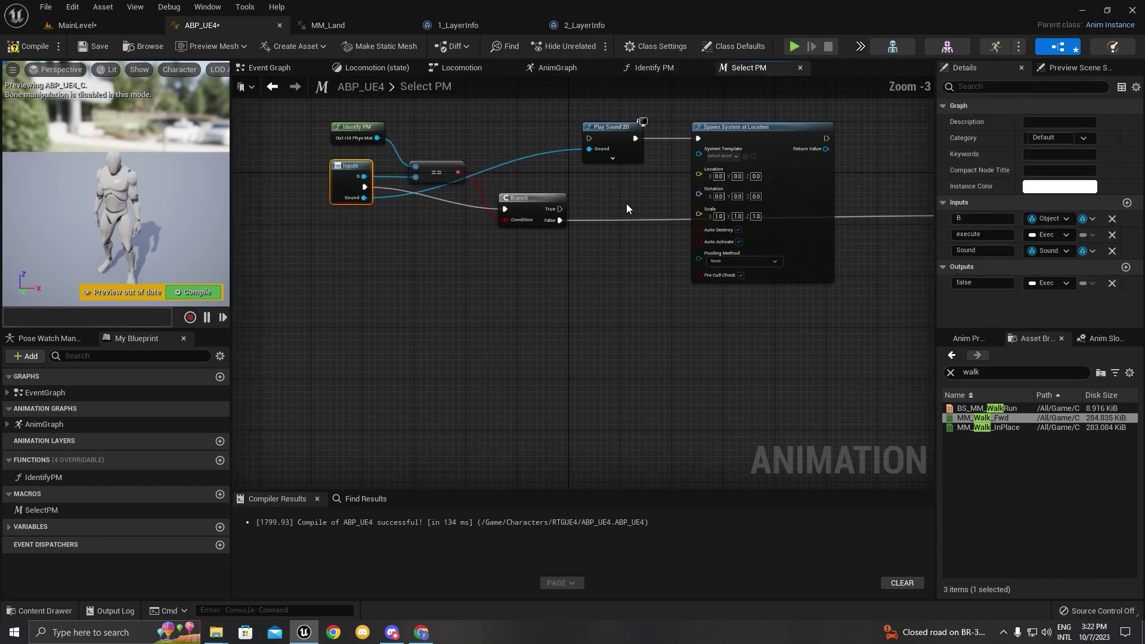
left_click_drag(342, 187, 342, 189)
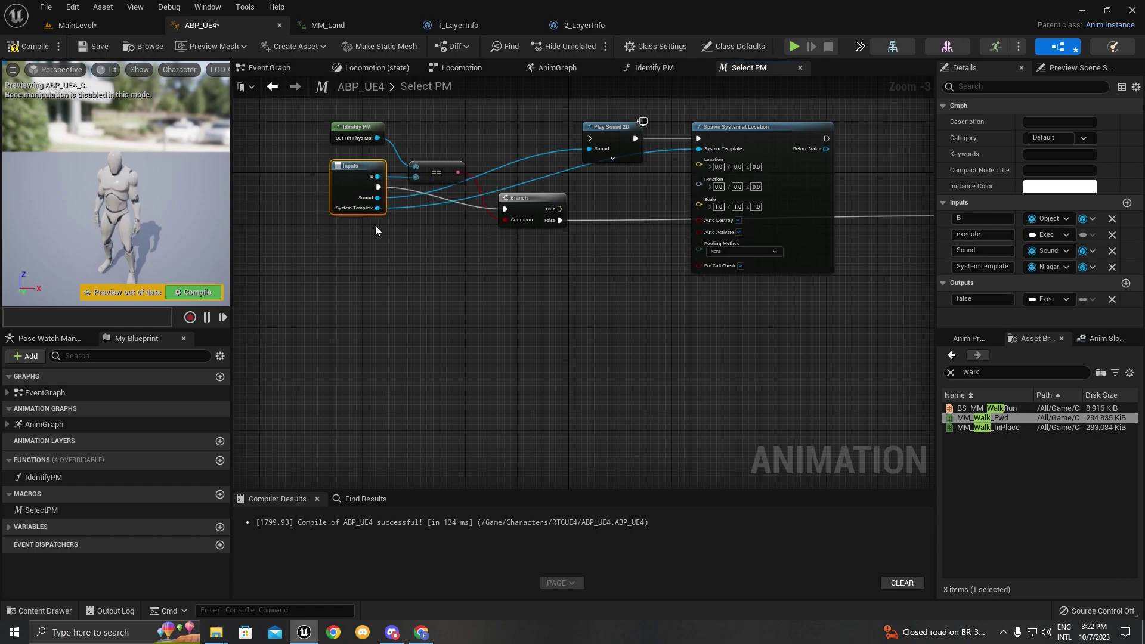
scroll(563, 210, "down", 2)
right_click_drag(567, 210, 638, 224)
scroll(651, 208, "up", 4)
scroll(585, 205, "down", 1)
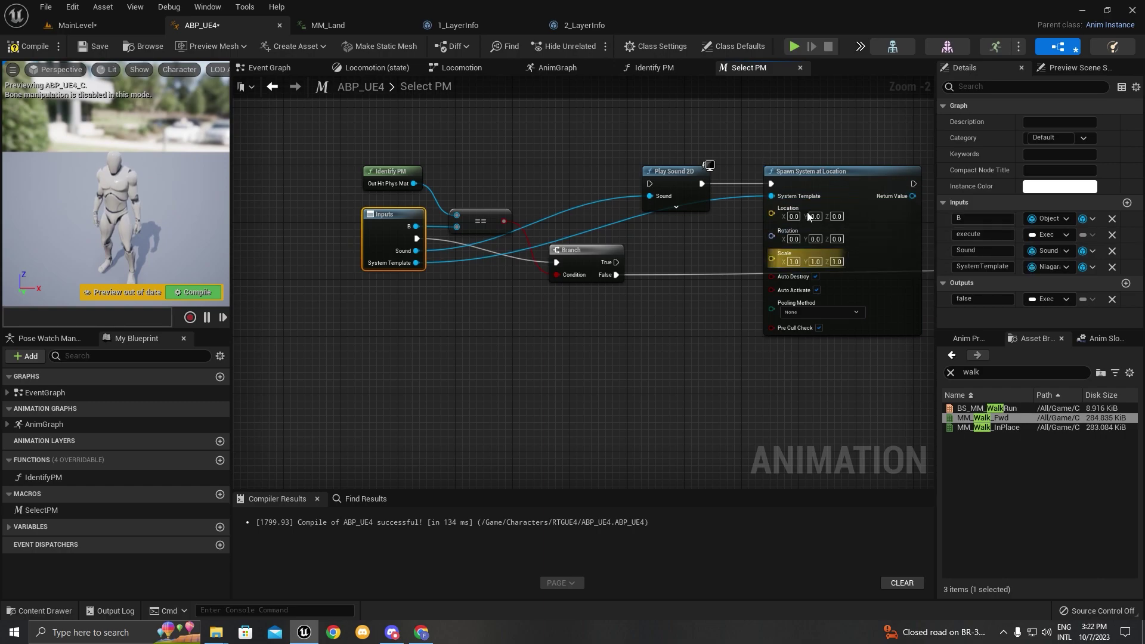
Step: Add the line trace's Out Hit Impact Point to the Return Node of IdentifyPM, and compile and save the blueprint
left_click(655, 69)
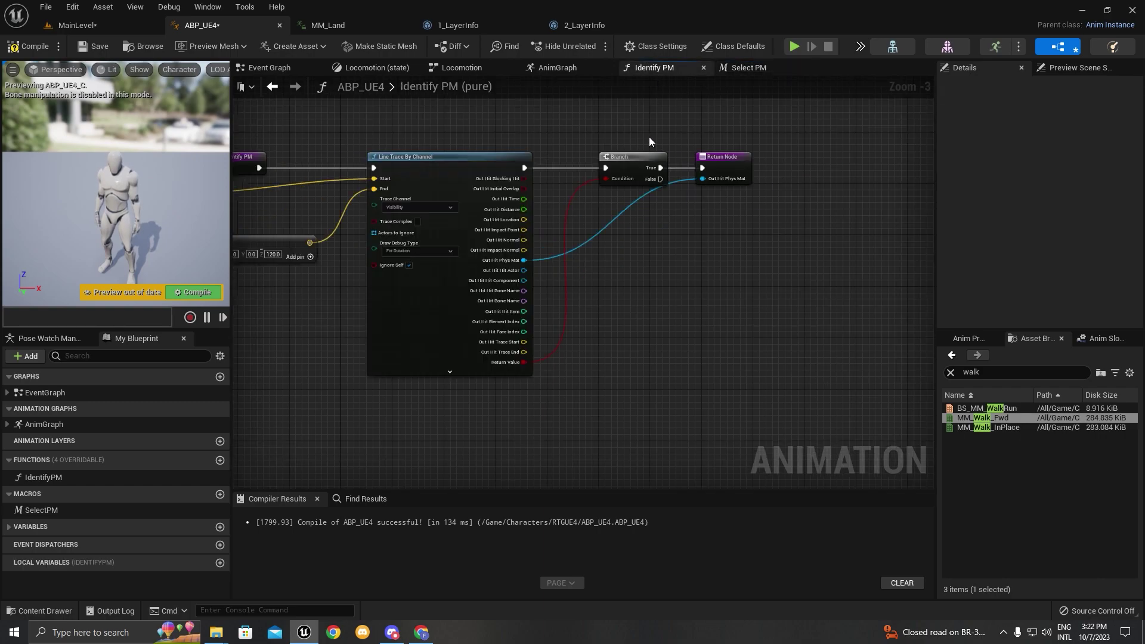
scroll(413, 145, "down", 2)
right_click_drag(329, 250, 412, 258)
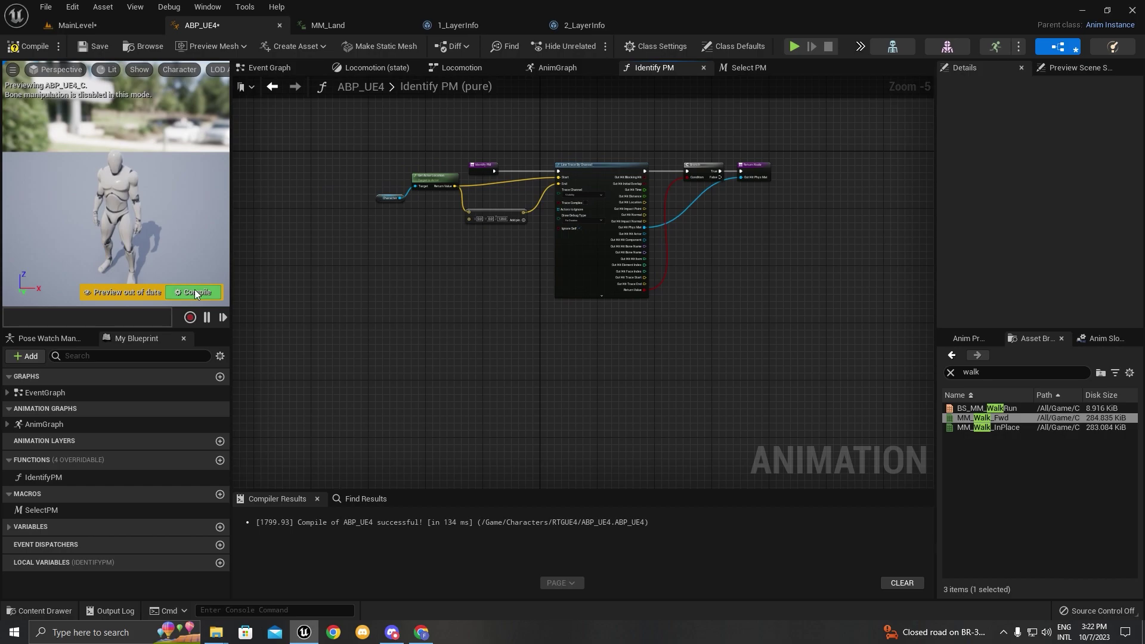
scroll(559, 247, "up", 4)
right_click_drag(614, 298, 664, 358)
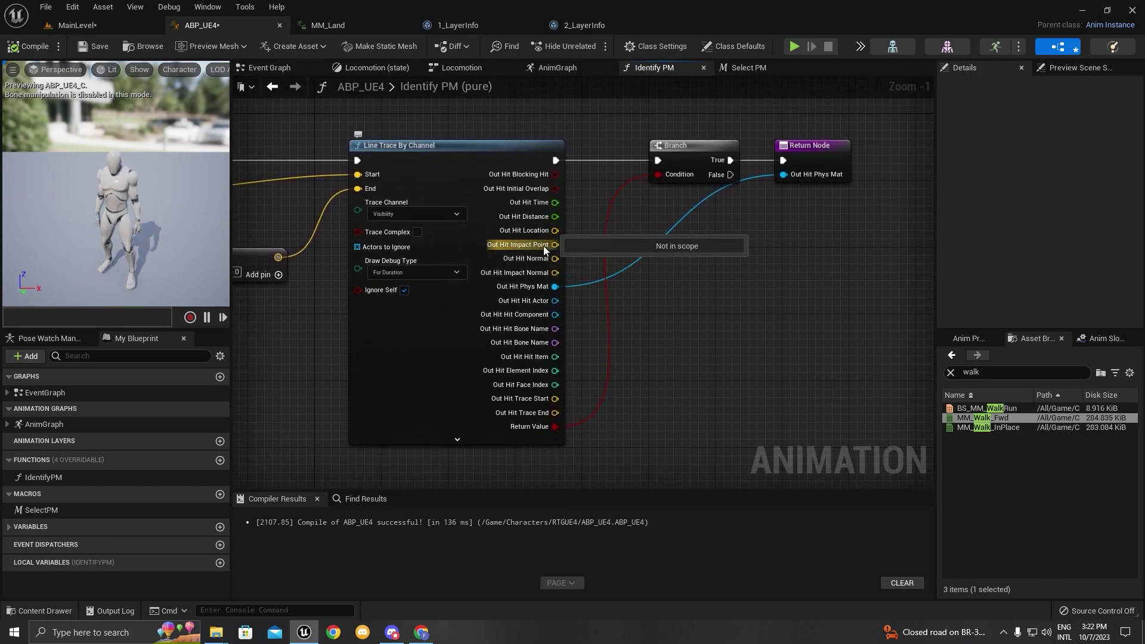
left_click_drag(547, 247, 829, 173)
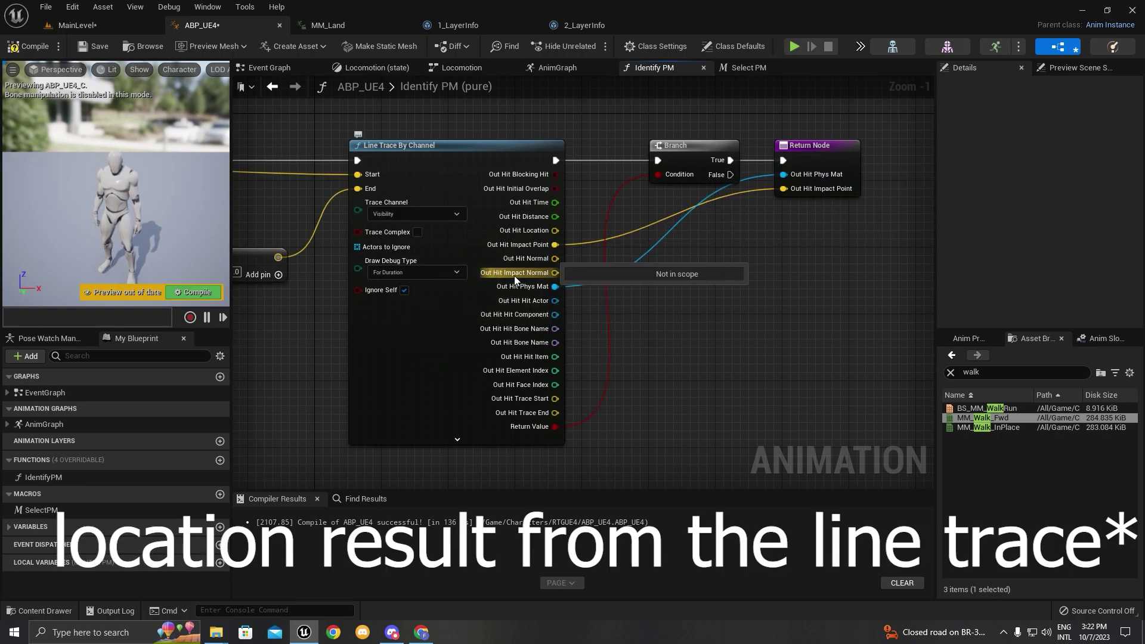
left_click(199, 293)
left_click(96, 45)
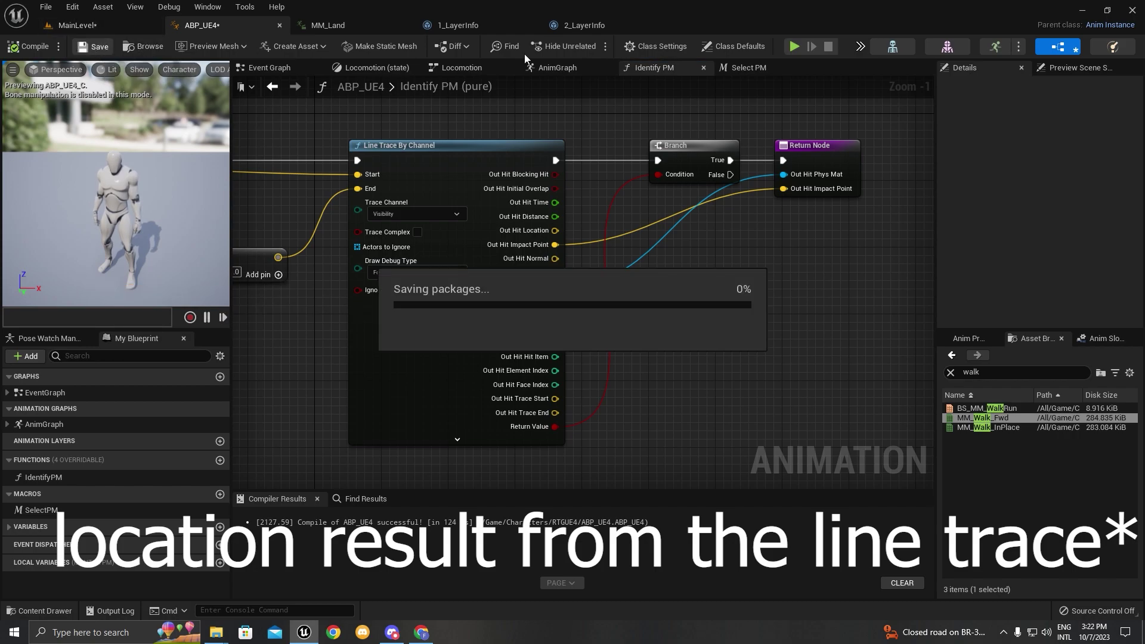
Step: In the SelectPM macro, route Identify PM's Out Hit Impact Point through a reroute node to the Location of Spawn System at Location
left_click(750, 70)
left_click_drag(412, 168, 411, 141)
right_click_drag(411, 142, 400, 147)
left_click_drag(411, 172, 767, 221)
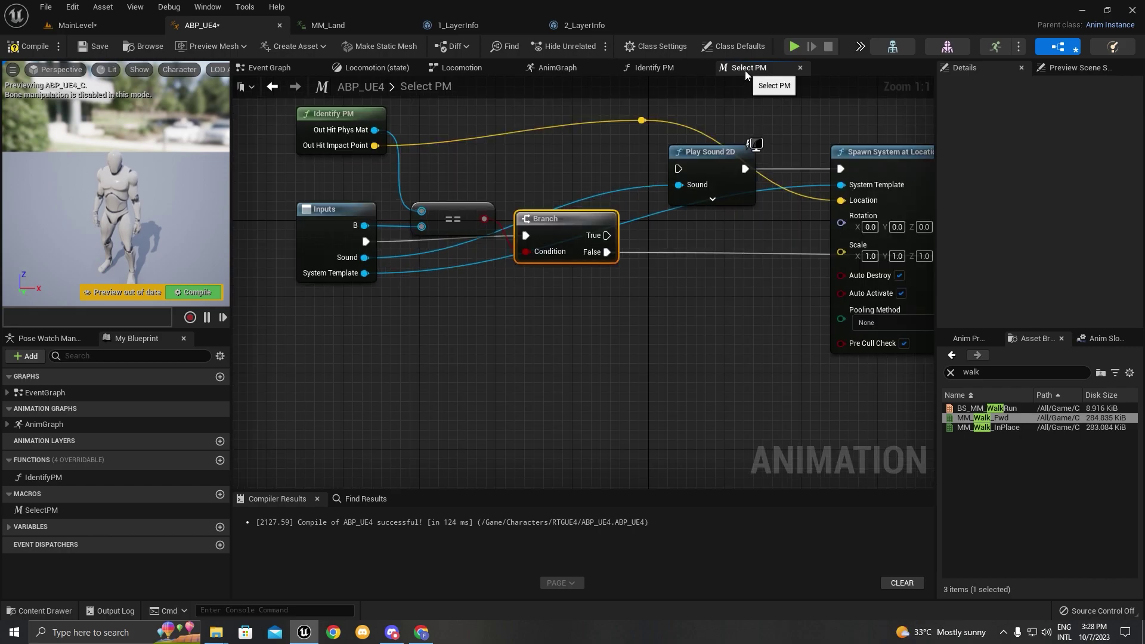
Step: Connect the Branch's True output to Play Sound 2D and move the Outputs node below Play Sound 2D
right_click_drag(503, 183, 440, 194)
left_click_drag(544, 246, 617, 182)
right_click_drag(638, 186, 519, 175)
scroll(490, 170, "down", 3)
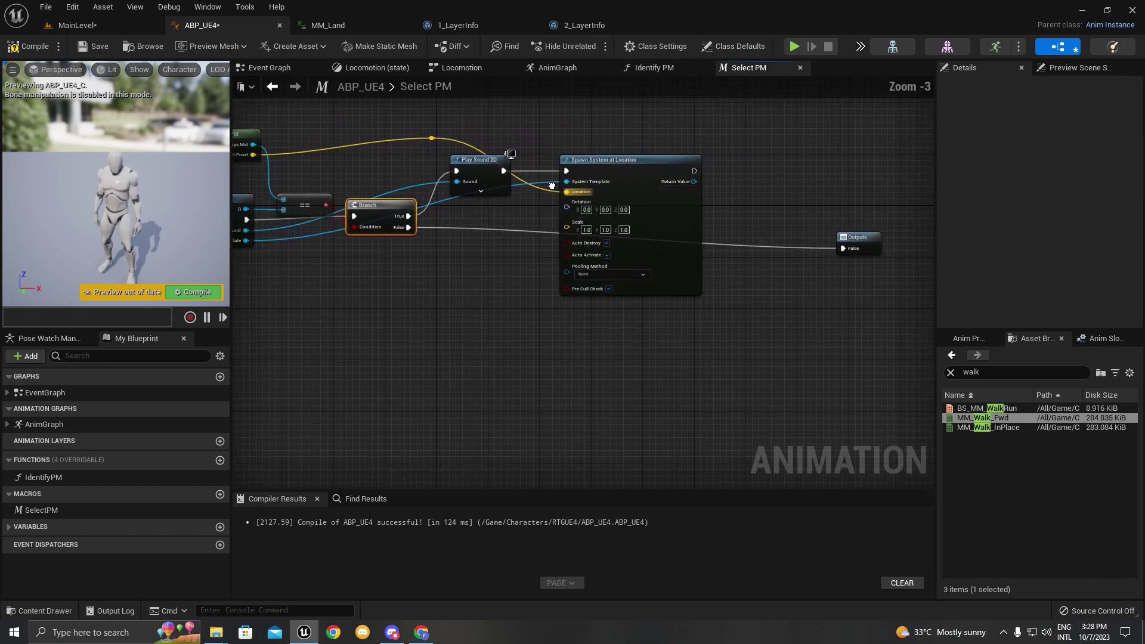
scroll(505, 159, "up", 3)
left_click_drag(500, 126, 769, 229)
scroll(723, 235, "down", 4)
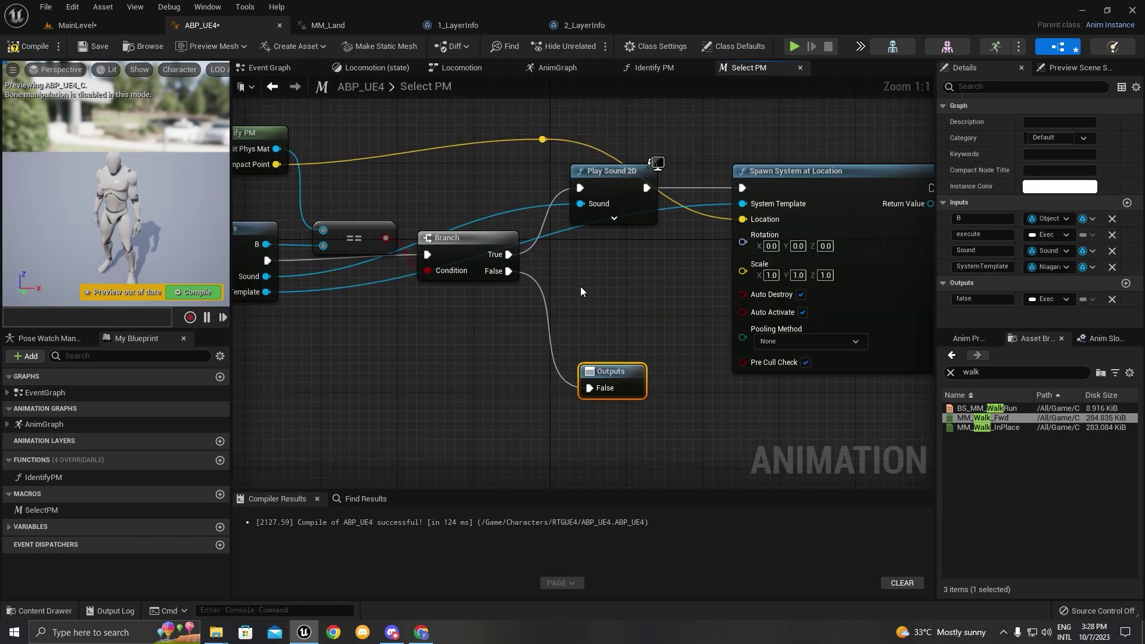
scroll(563, 268, "down", 4)
scroll(607, 301, "up", 3)
scroll(593, 323, "down", 1)
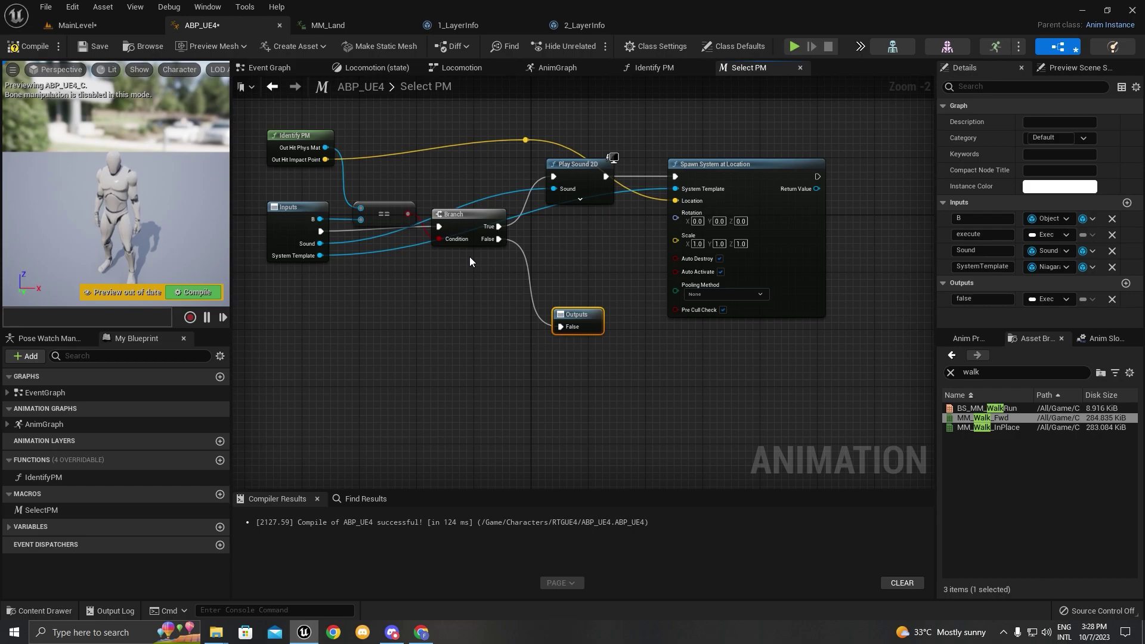
Step: Duplicate the Select PM node in the Event Graph and connect the first node's False output to the copy's execution input
left_click(291, 67)
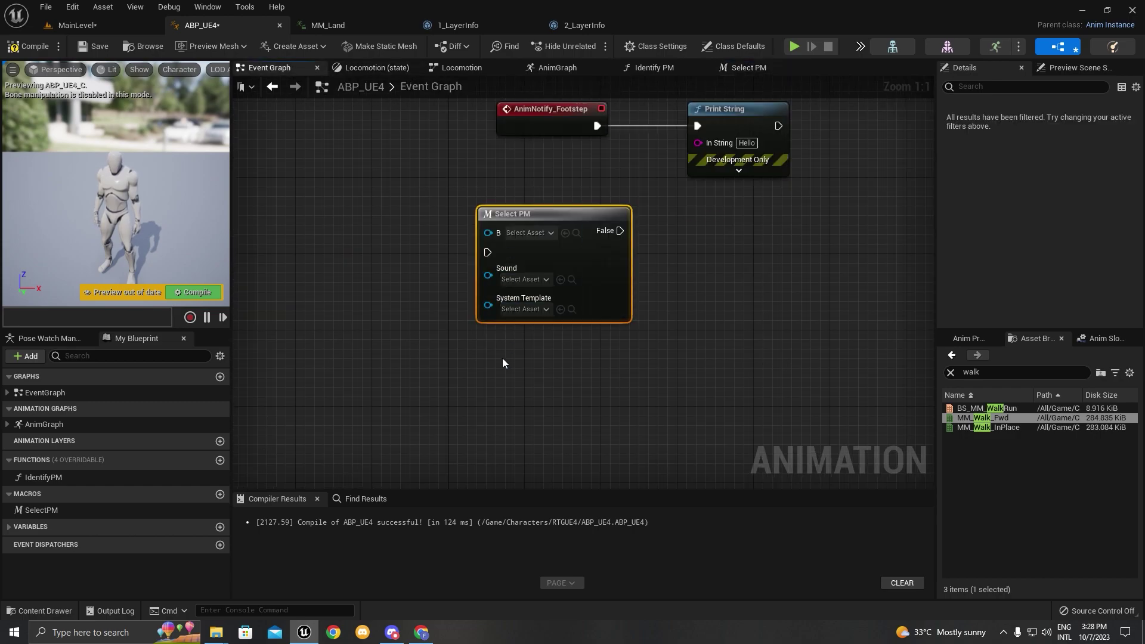
scroll(663, 294, "down", 3)
key("ctrl+c")
key("ctrl+v")
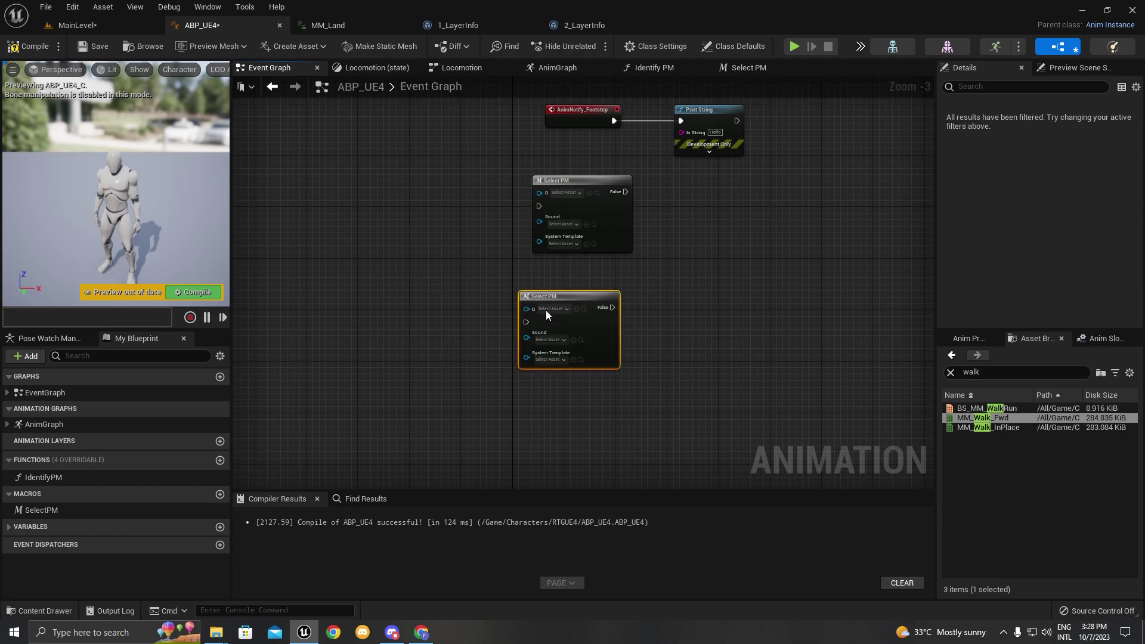
scroll(624, 190, "up", 3)
left_click_drag(625, 190, 596, 322)
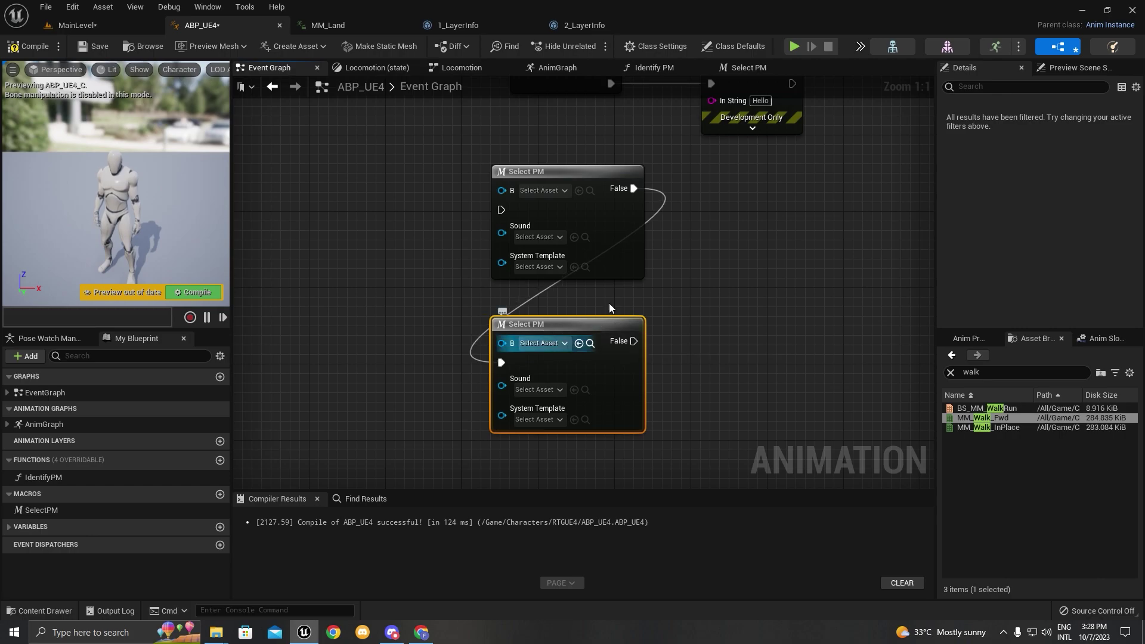
Step: Expand Play Sound 2D in the SelectPM macro and expose its Volume Multiplier as a macro input
left_click(752, 67)
scroll(461, 296, "down", 2)
right_click_drag(508, 240, 689, 197)
scroll(690, 196, "up", 2)
left_click(710, 178)
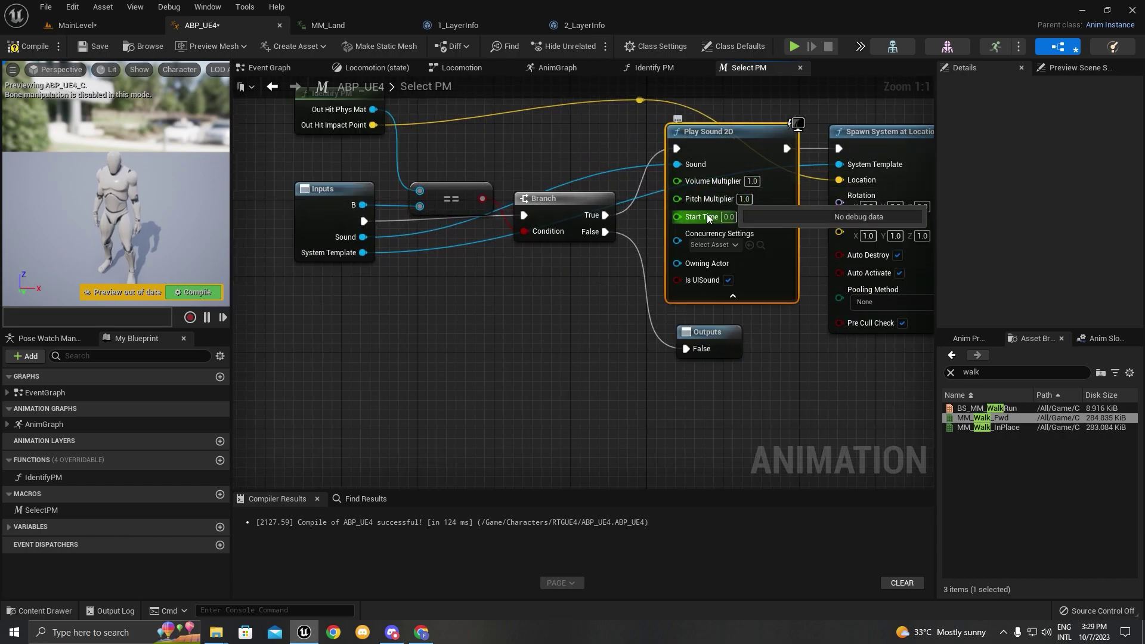
left_click_drag(677, 180, 307, 218)
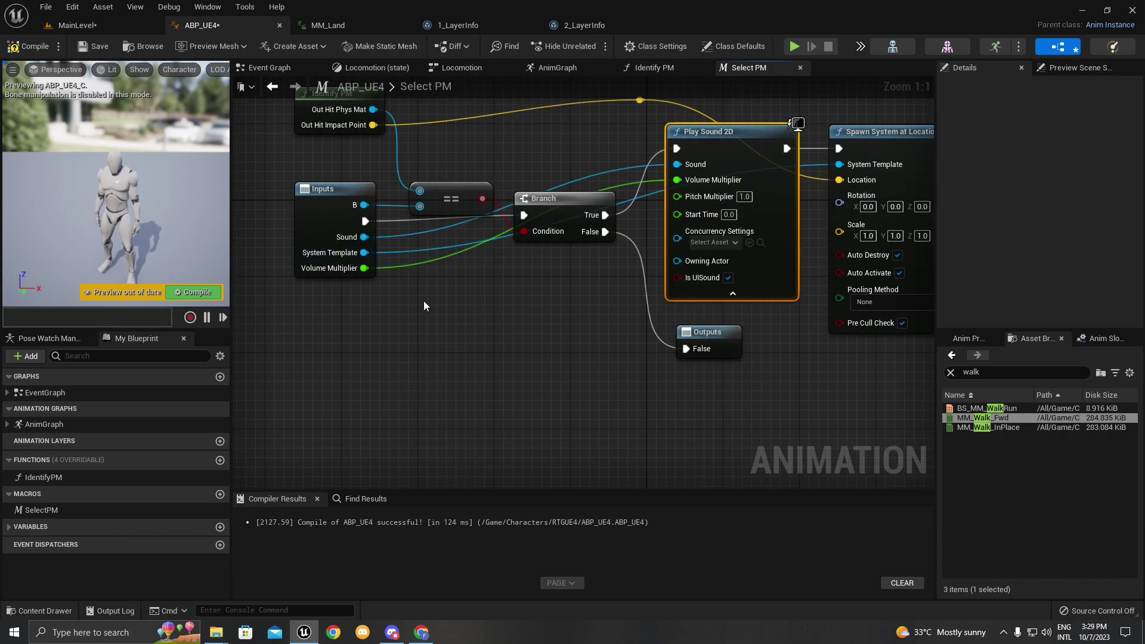
Step: Rename the macro's VolumeMultiplier input to Vol
scroll(424, 306, "down", 2)
left_click(348, 266)
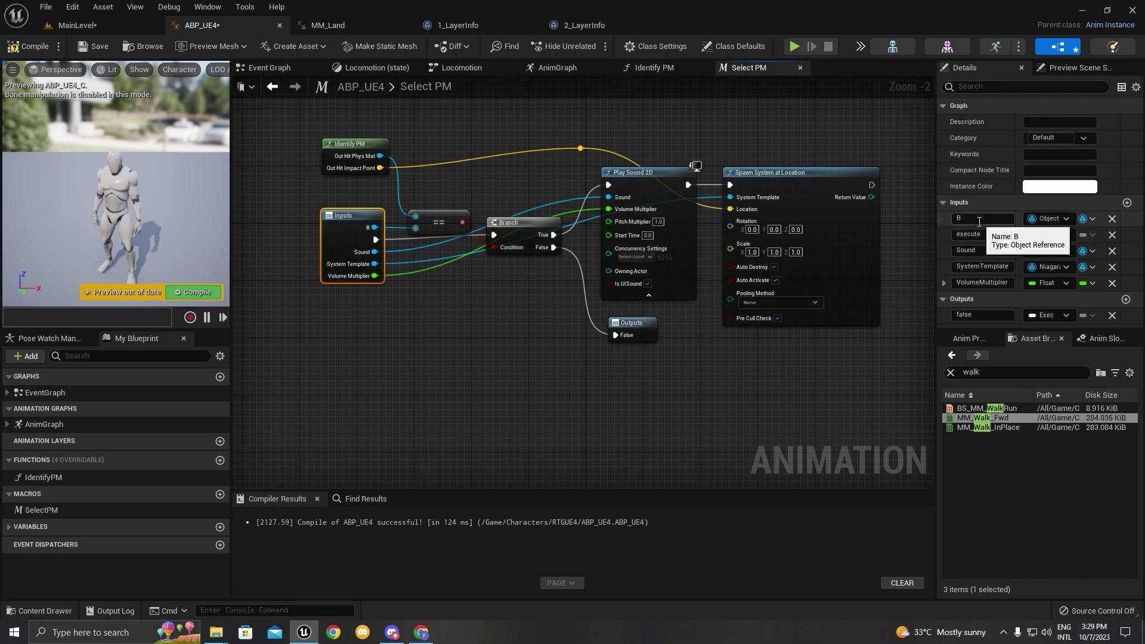
left_click(989, 284)
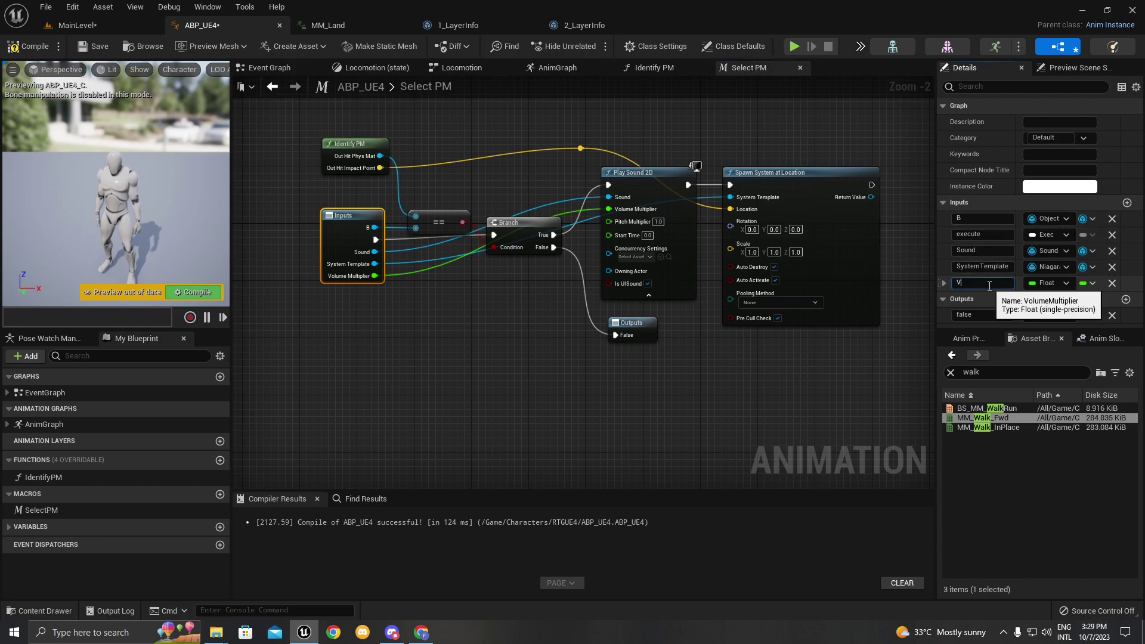
key("Return")
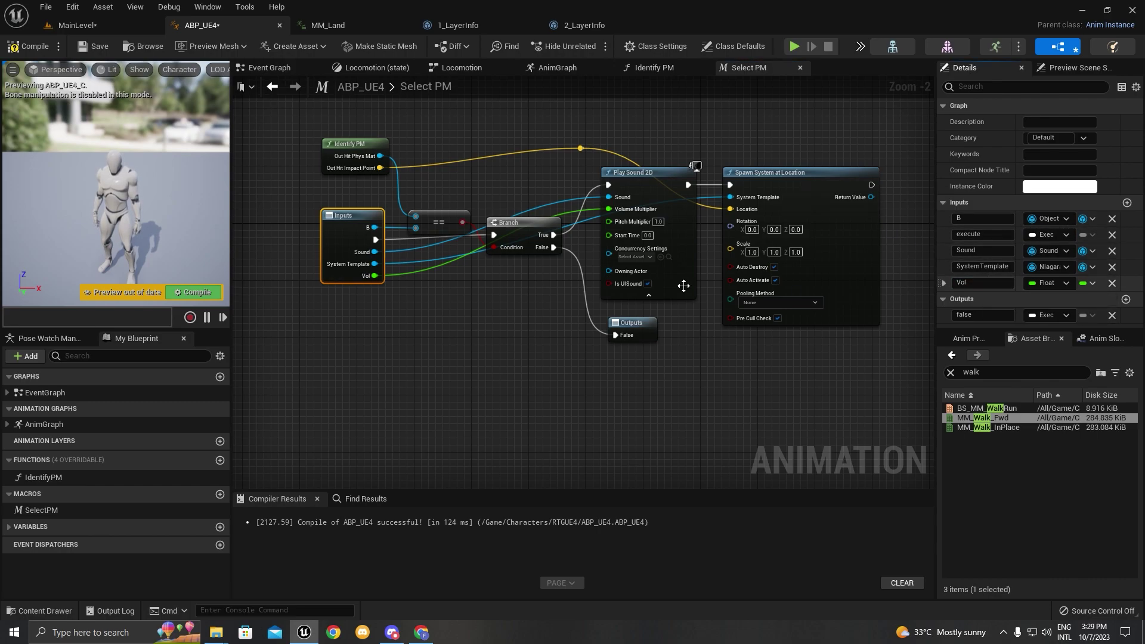
Step: Rename the macro inputs SystemTemplate to ParticleFX, Sound to SoundFX and B to PM Select
scroll(330, 297, "up", 2)
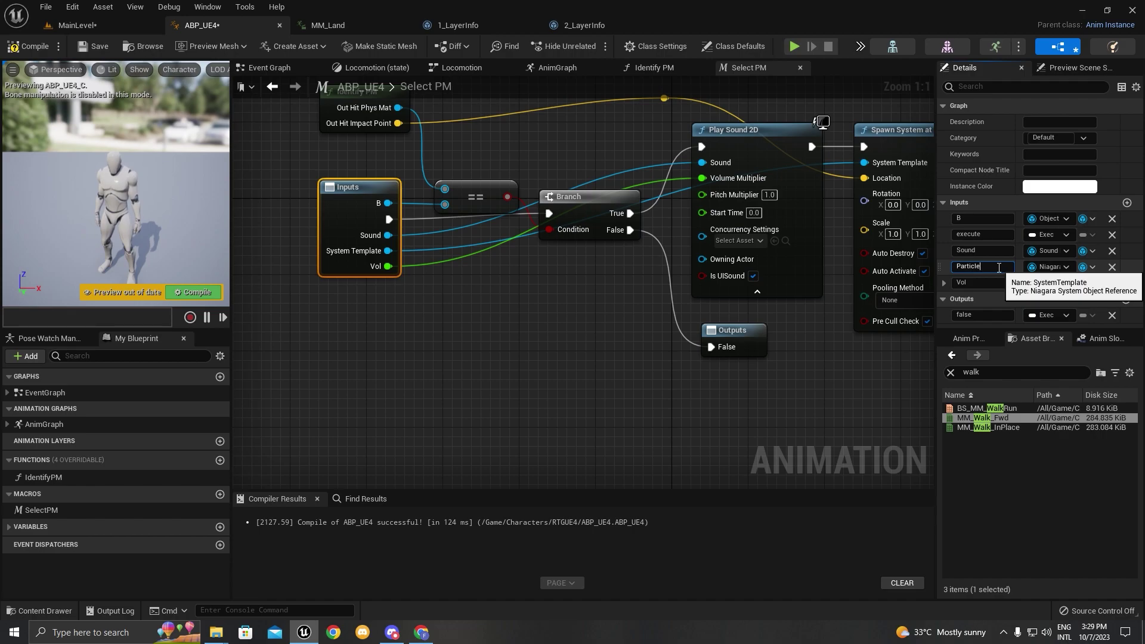
key("Return")
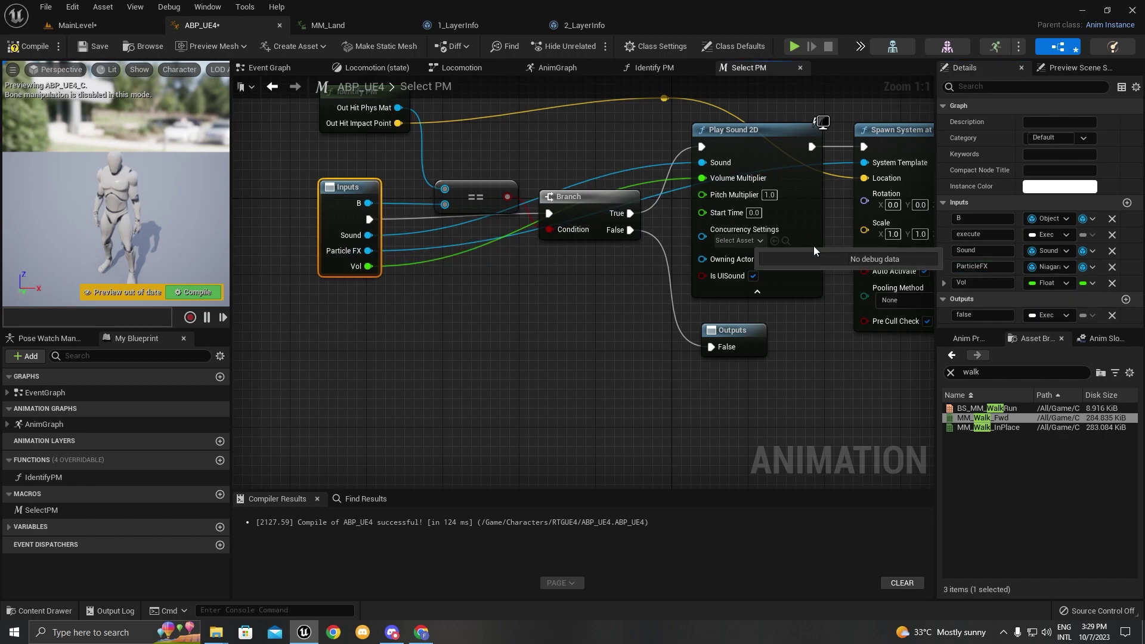
type("X")
key("Return")
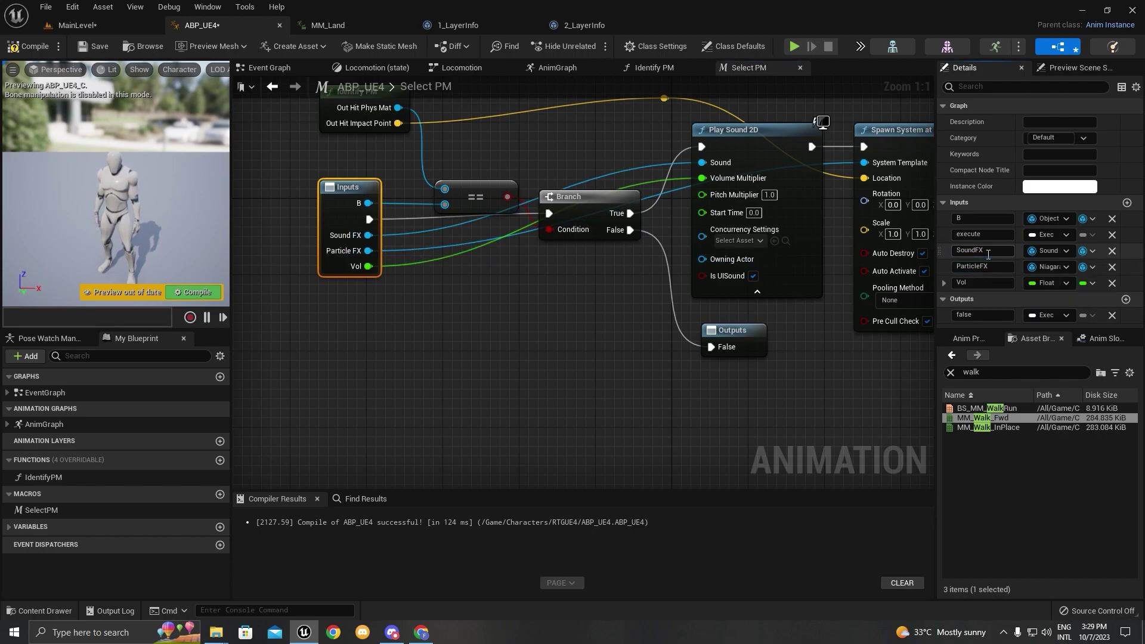
left_click(1001, 220)
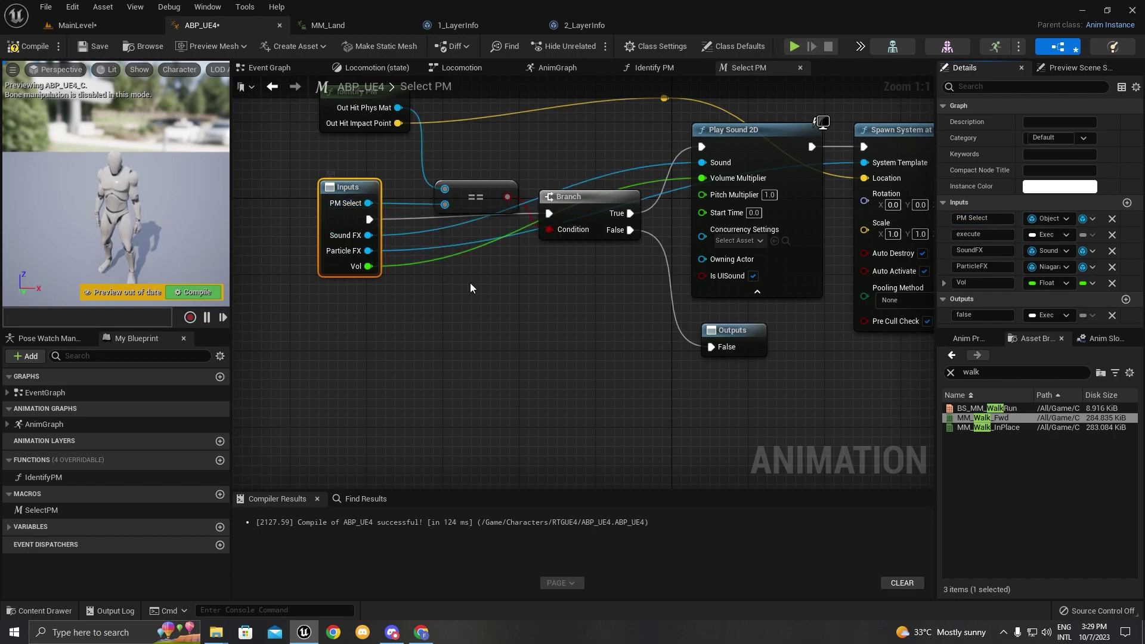
right_click_drag(464, 277, 465, 348)
scroll(465, 347, "down", 2)
scroll(325, 257, "up", 2)
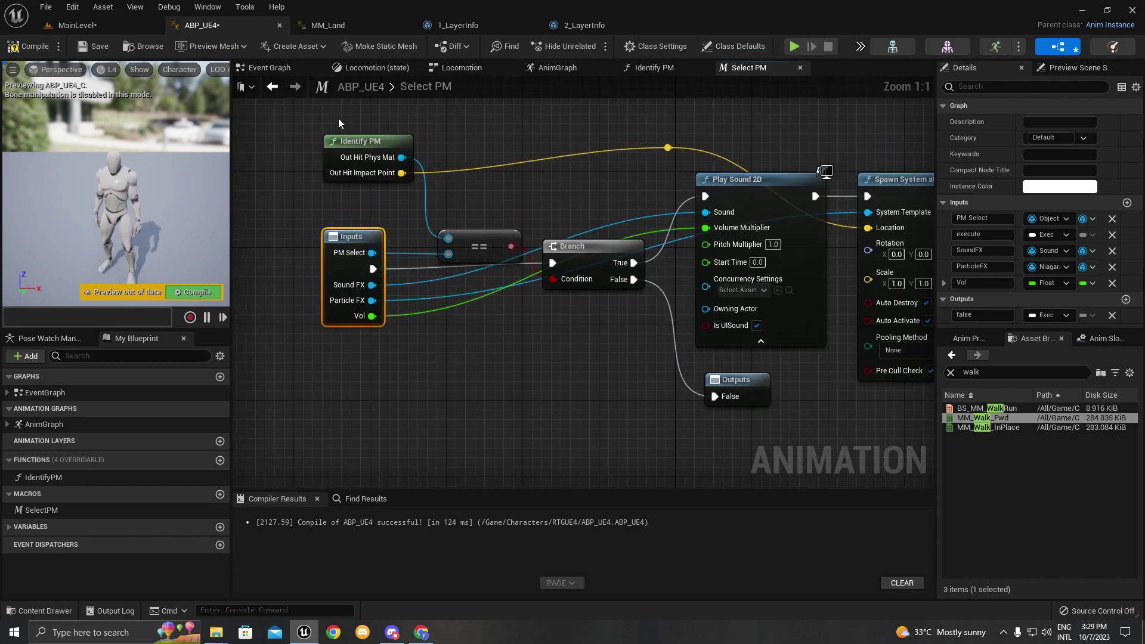
Step: Set the first Select PM node's PM Select to the Phys_Grass physical material in the Event Graph
left_click(271, 70)
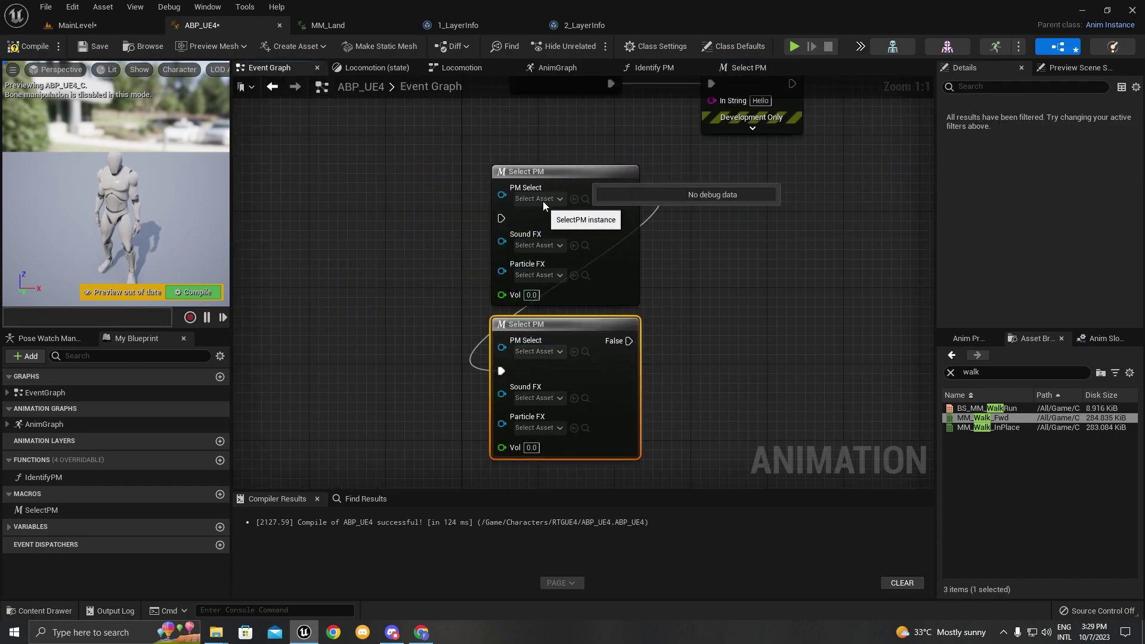
left_click_drag(445, 137, 703, 315)
left_click(700, 307)
scroll(689, 238, "down", 2)
scroll(704, 250, "up", 2)
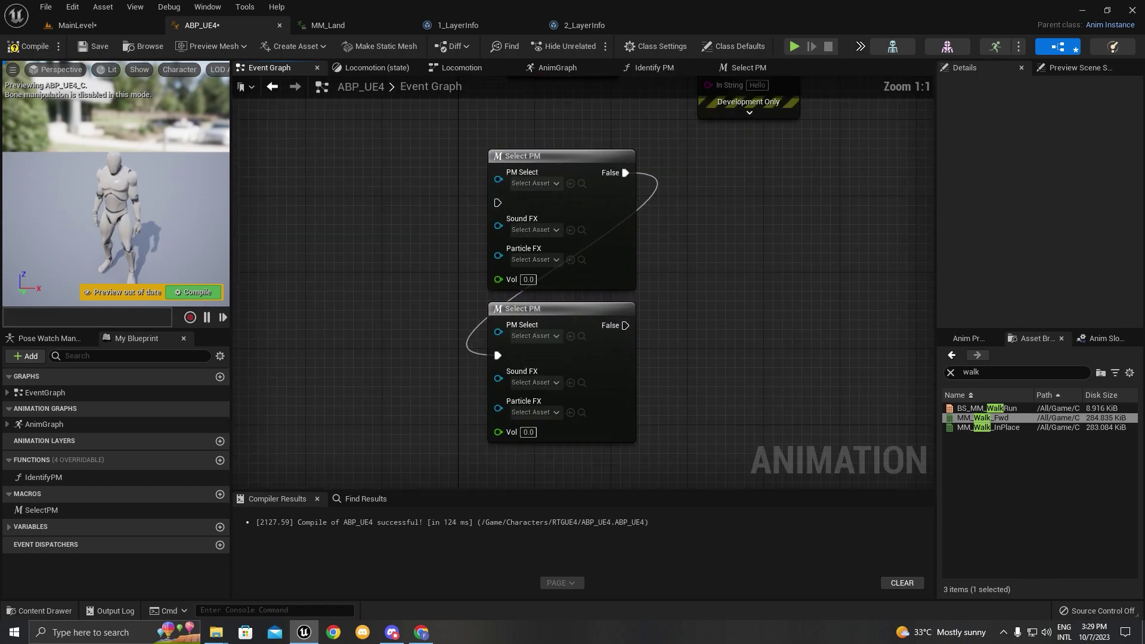
right_click_drag(552, 147, 526, 202)
left_click(506, 241)
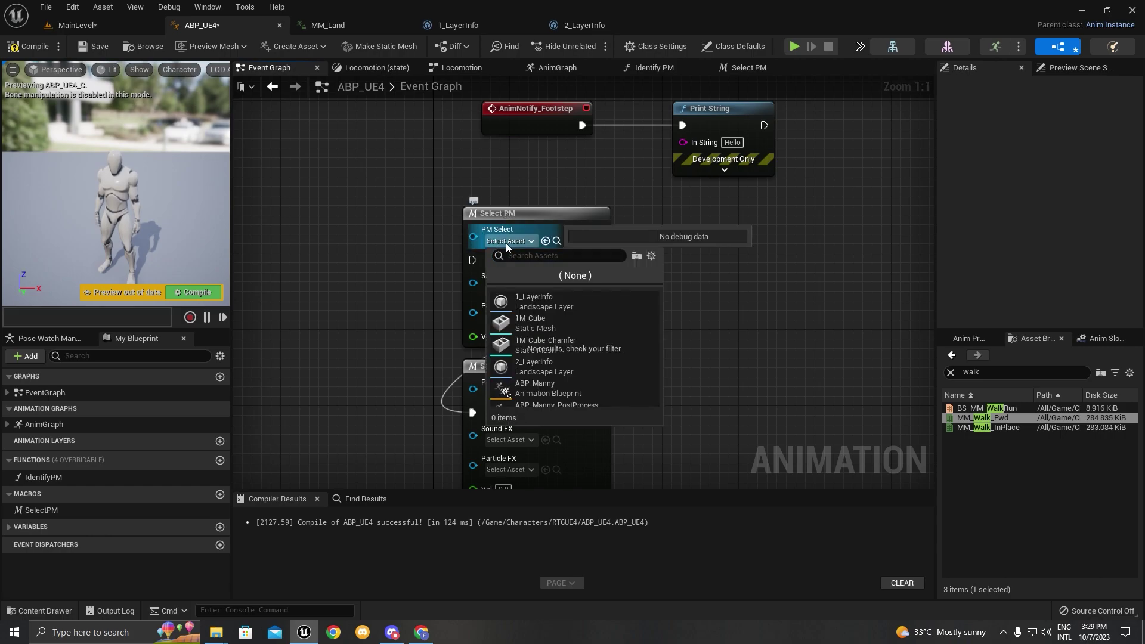
type("PH")
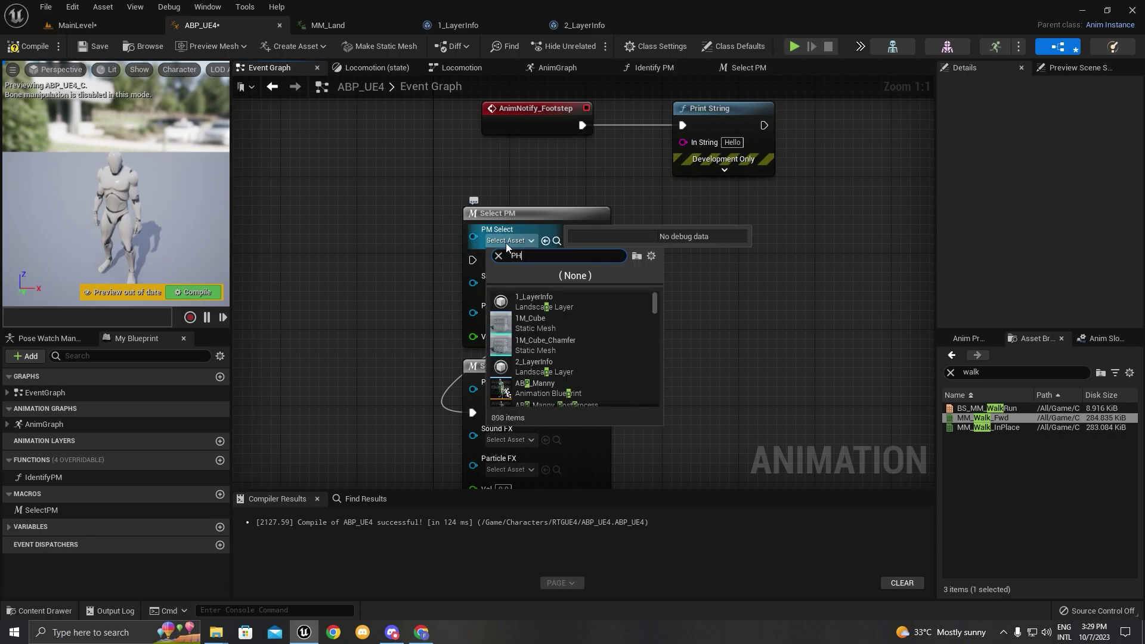
type("YS_g")
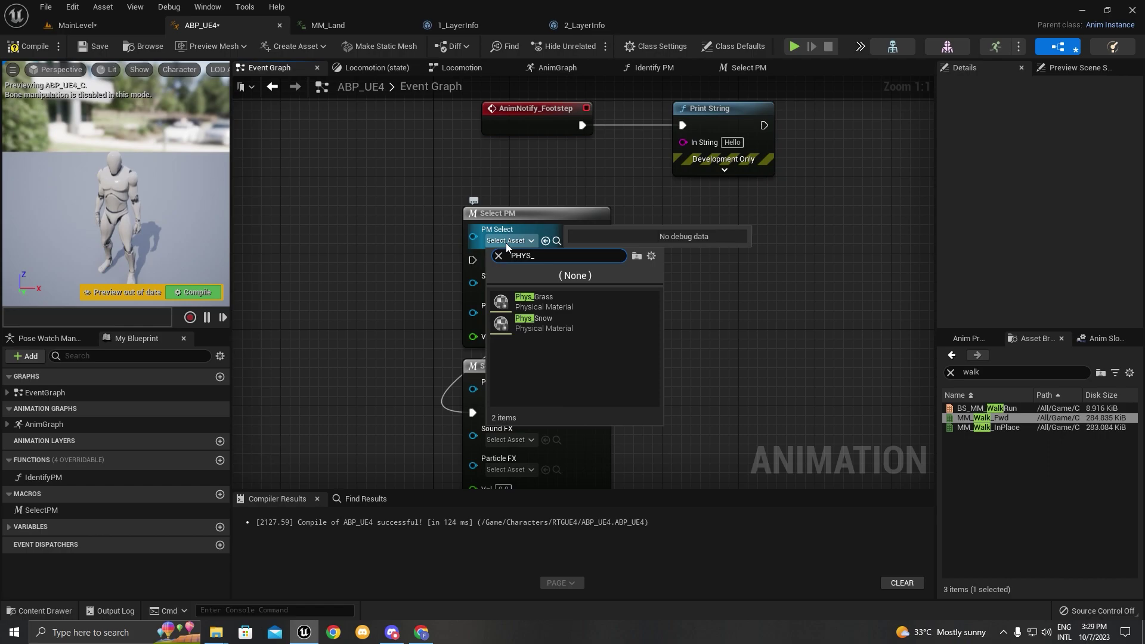
key("ctrl+a")
key("Right")
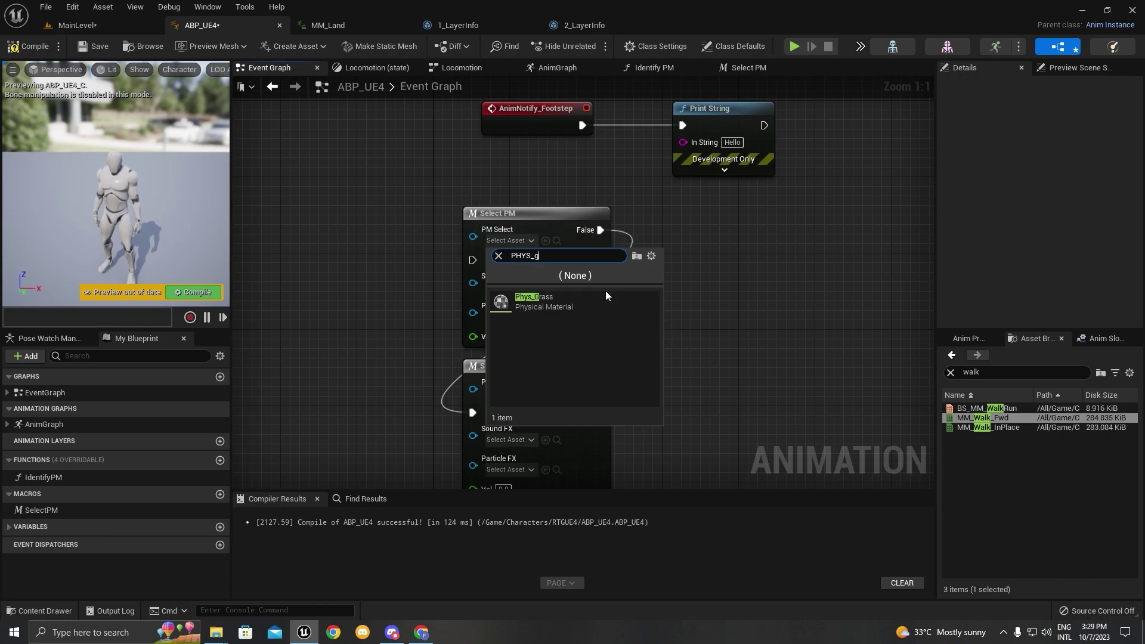
key("BackSpace")
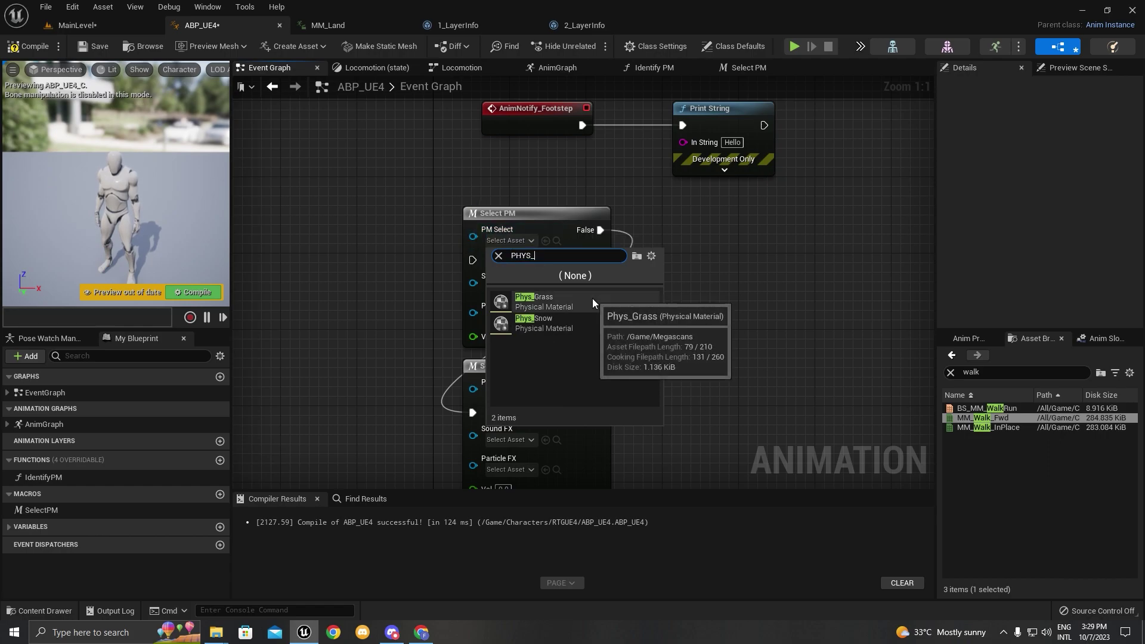
left_click(592, 298)
Step: Set the second Select PM node's PM Select to the Phys_Snow physical material
right_click_drag(537, 395, 554, 298)
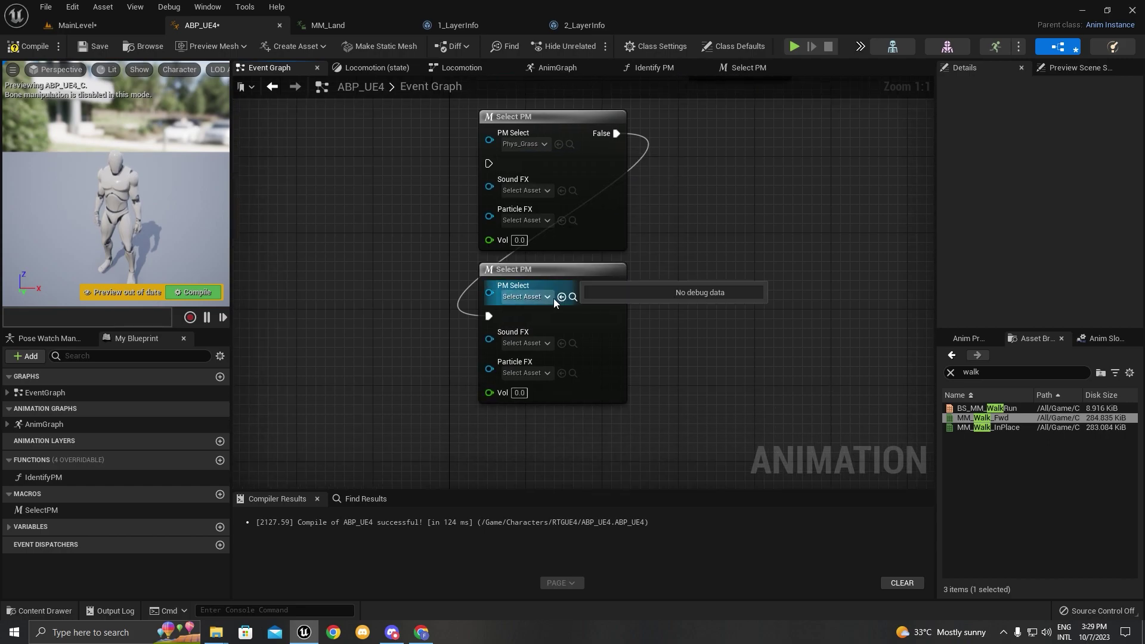
left_click(549, 298)
type("snow")
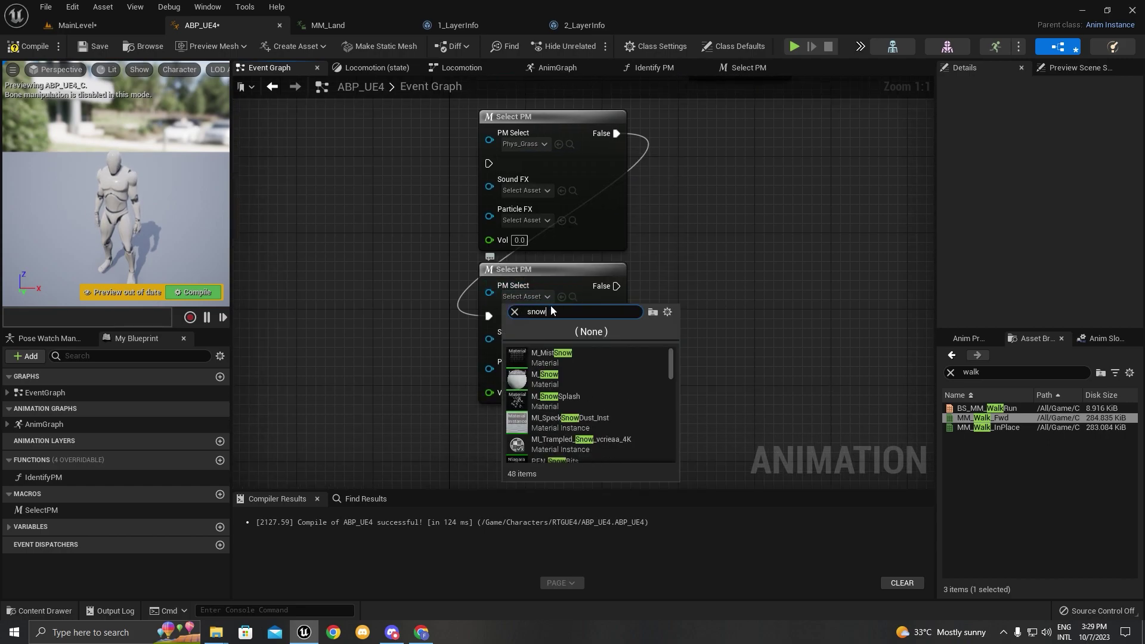
double_click(548, 311)
key("ctrl+v")
key("ctrl+a")
type("phys_s")
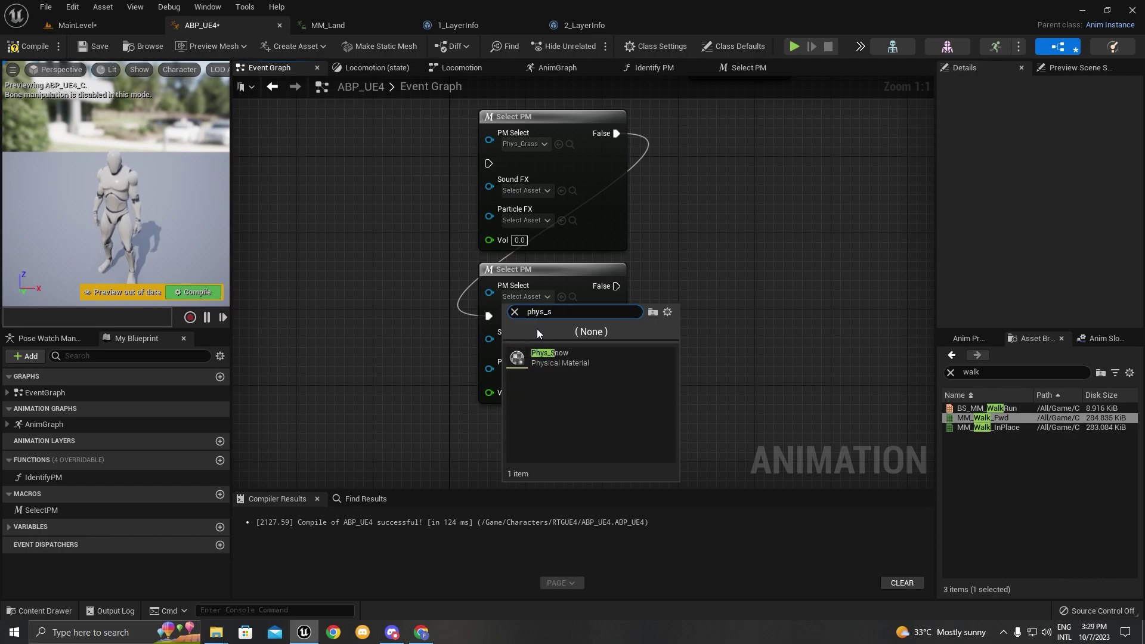
left_click(554, 354)
scroll(555, 355, "down", 2)
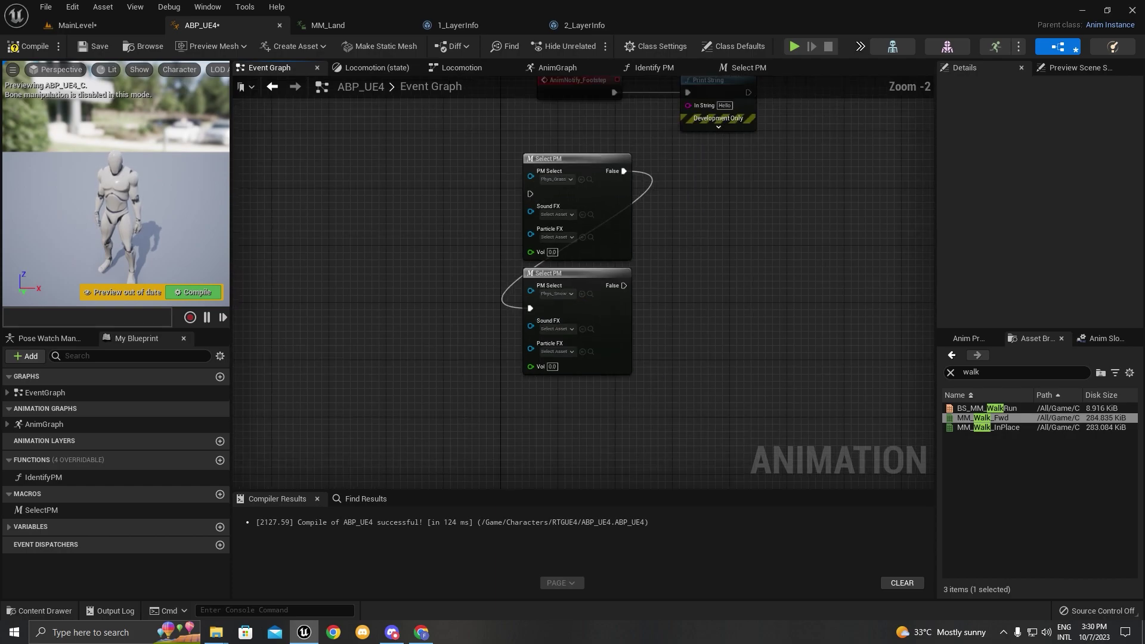
Step: Move the execute input to the top of the SelectPM macro's input list and return to the Event Graph
left_click(549, 180)
double_click(550, 181)
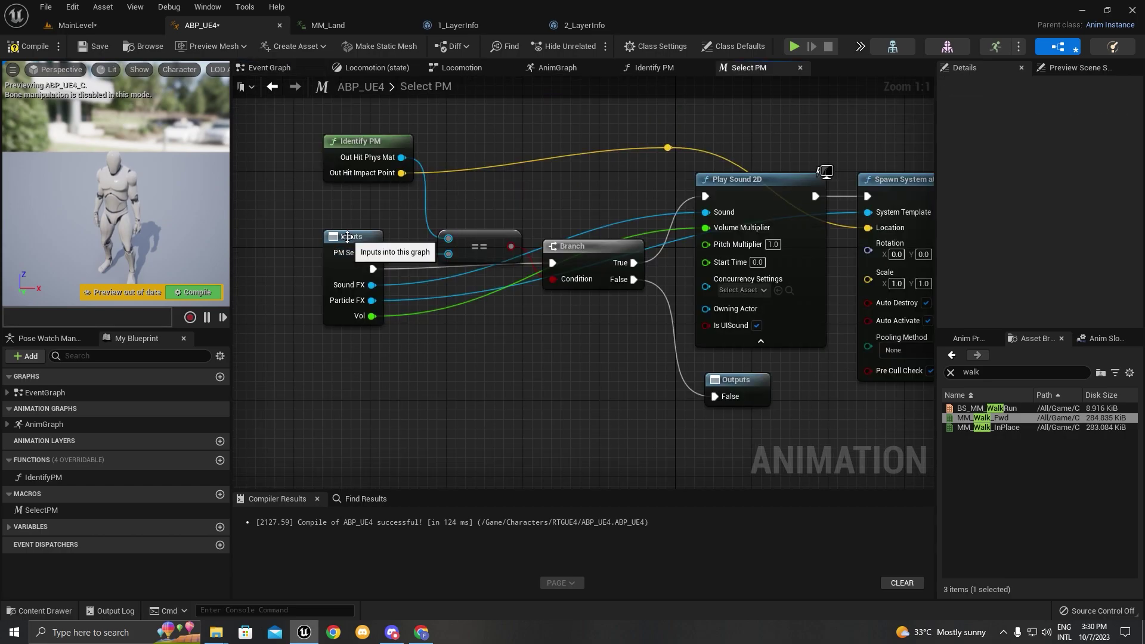
left_click(352, 236)
left_click_drag(939, 220, 939, 216)
double_click(493, 365)
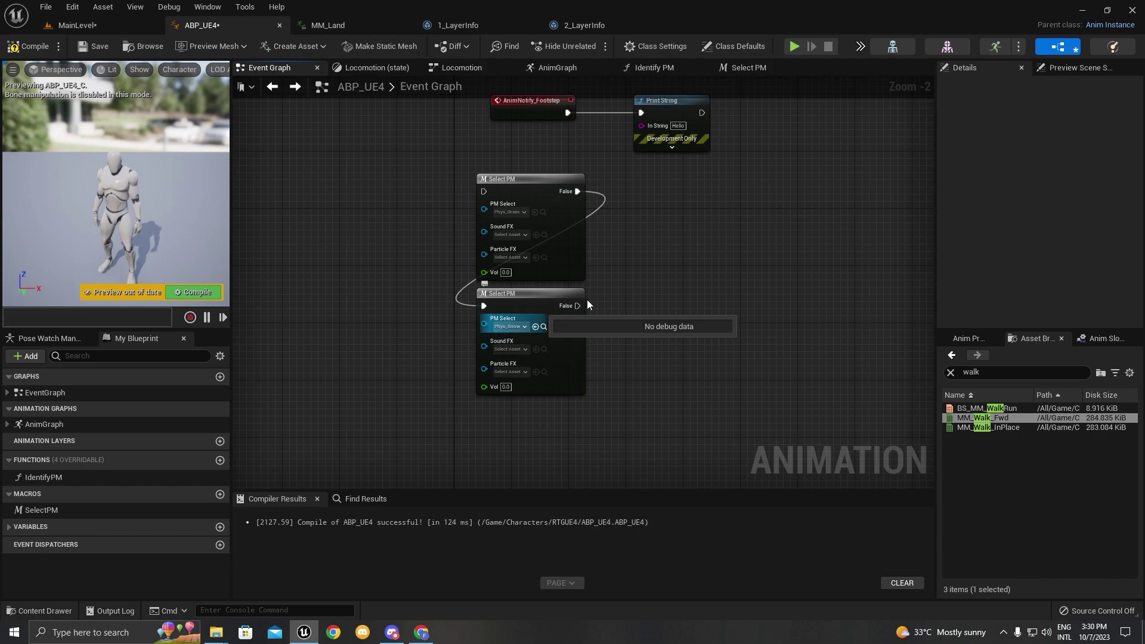
Step: Place both Select PM nodes beside Print String and connect Print String's execution output to the Phys_Grass node
scroll(487, 233, "up", 2)
scroll(592, 215, "down", 1)
right_click_drag(592, 214, 504, 273)
scroll(564, 244, "down", 2)
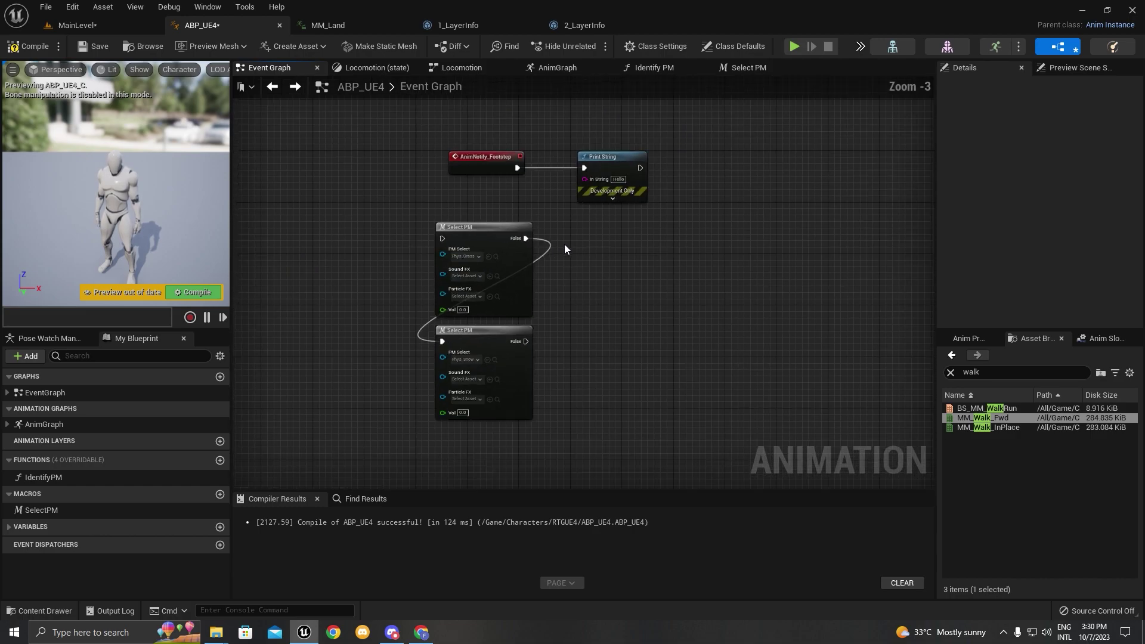
left_click_drag(589, 412, 735, 157)
scroll(689, 168, "up", 3)
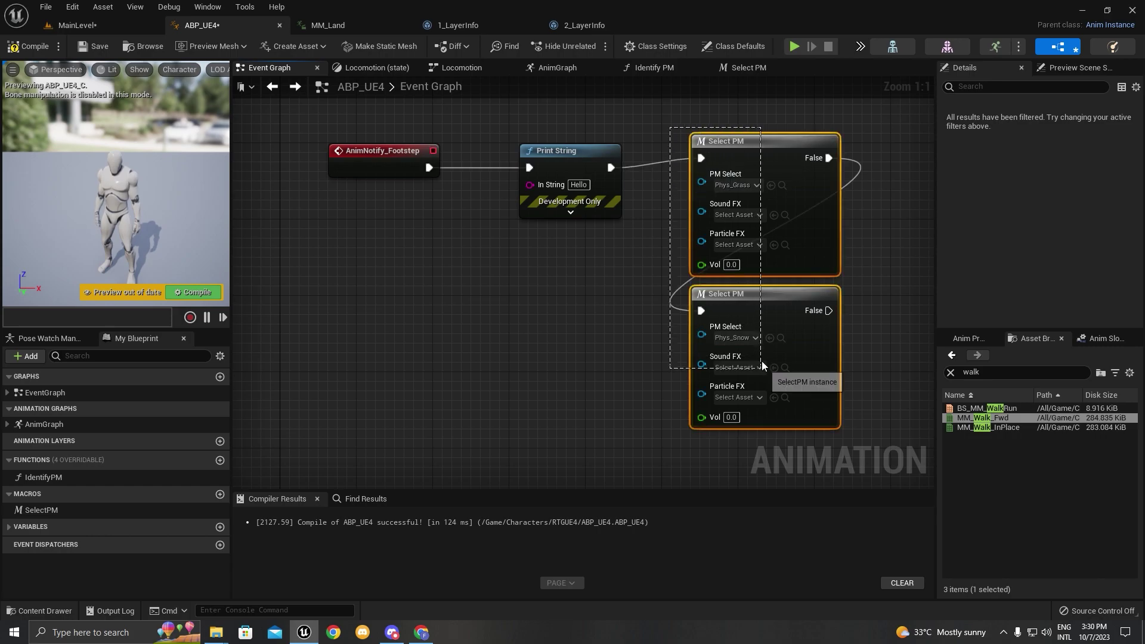
left_click_drag(752, 298, 743, 307)
right_click_drag(532, 251, 615, 245)
scroll(617, 247, "down", 2)
scroll(627, 200, "up", 2)
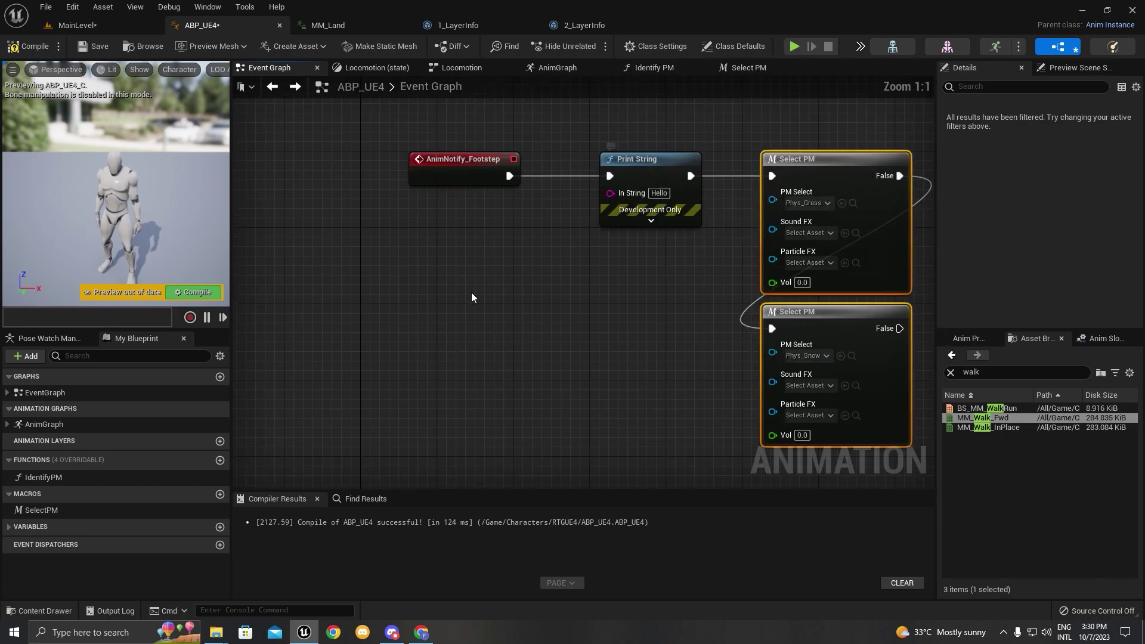
Step: Feed Identify PM's Out Hit Phys Mat through Get Display Name into Print String's In String, with both nodes placed below AnimNotify_Footstep
left_click_drag(76, 477, 624, 193)
left_click_drag(540, 197, 410, 285)
left_click_drag(453, 326, 436, 215)
left_click(320, 226)
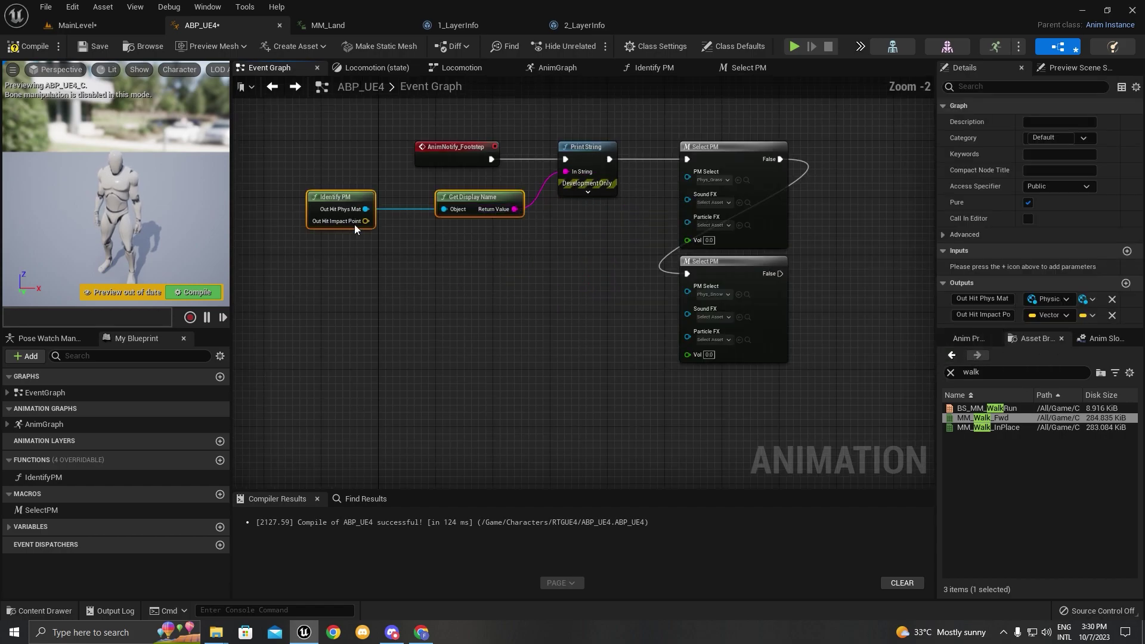
scroll(366, 224, "up", 1)
left_click_drag(374, 221, 395, 264)
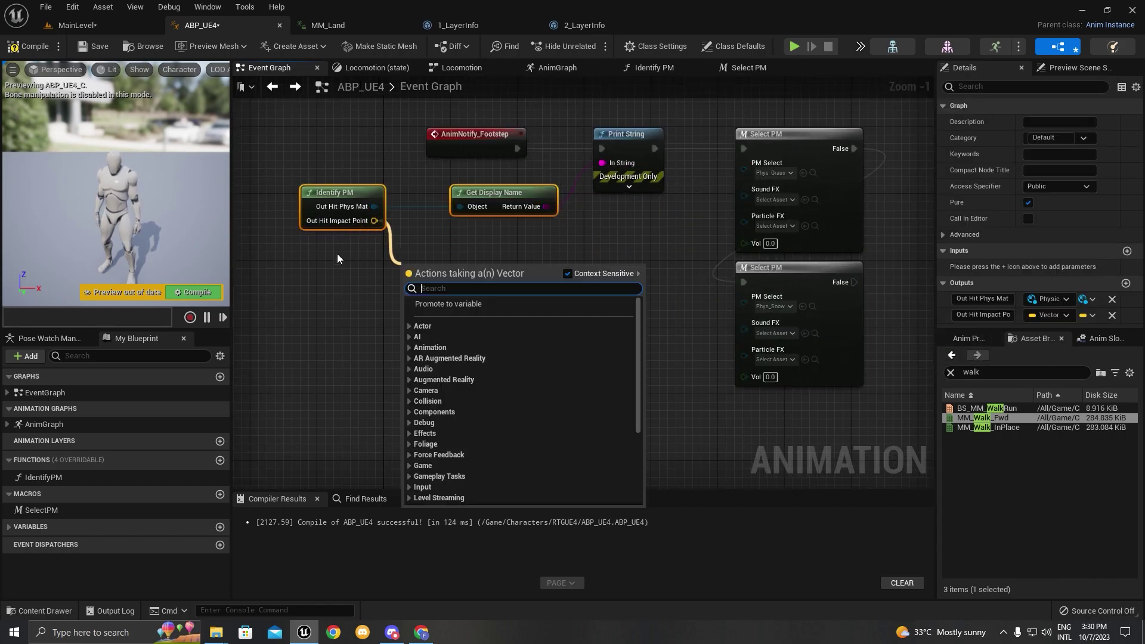
left_click(339, 247)
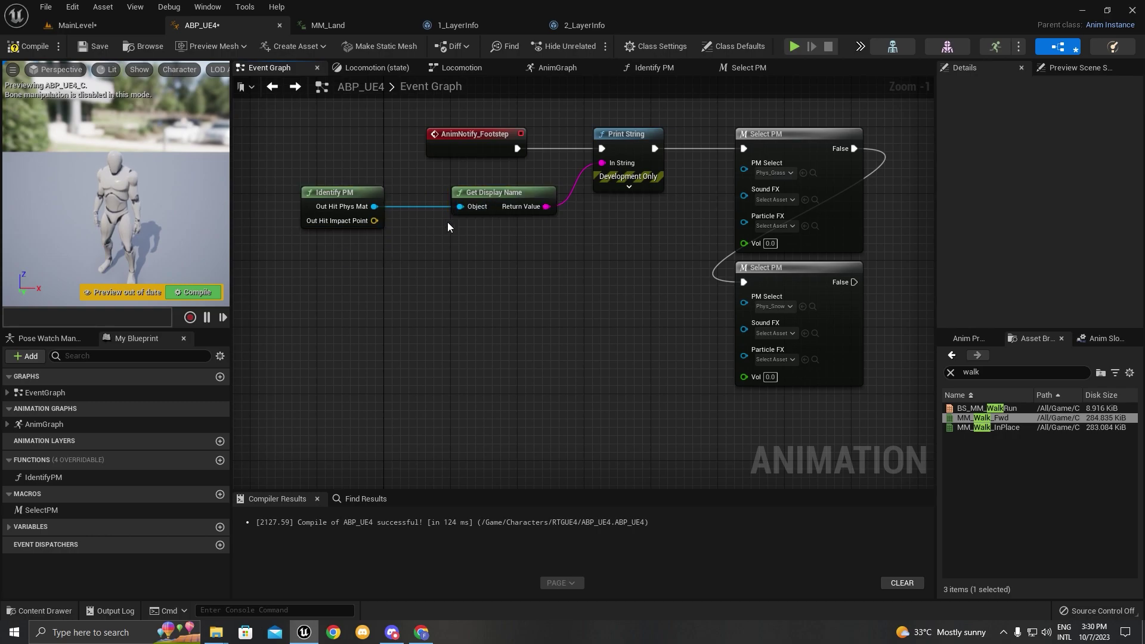
Step: Compile and save the animation blueprint
right_click_drag(655, 243, 599, 232)
scroll(545, 212, "down", 1)
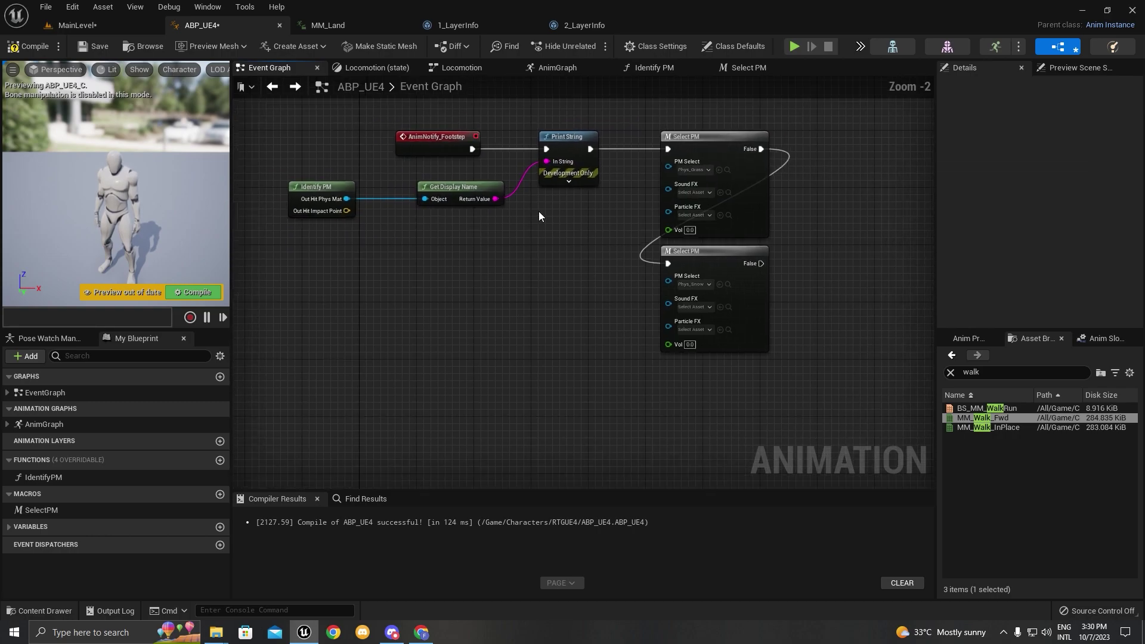
scroll(544, 212, "up", 1)
left_click(79, 46)
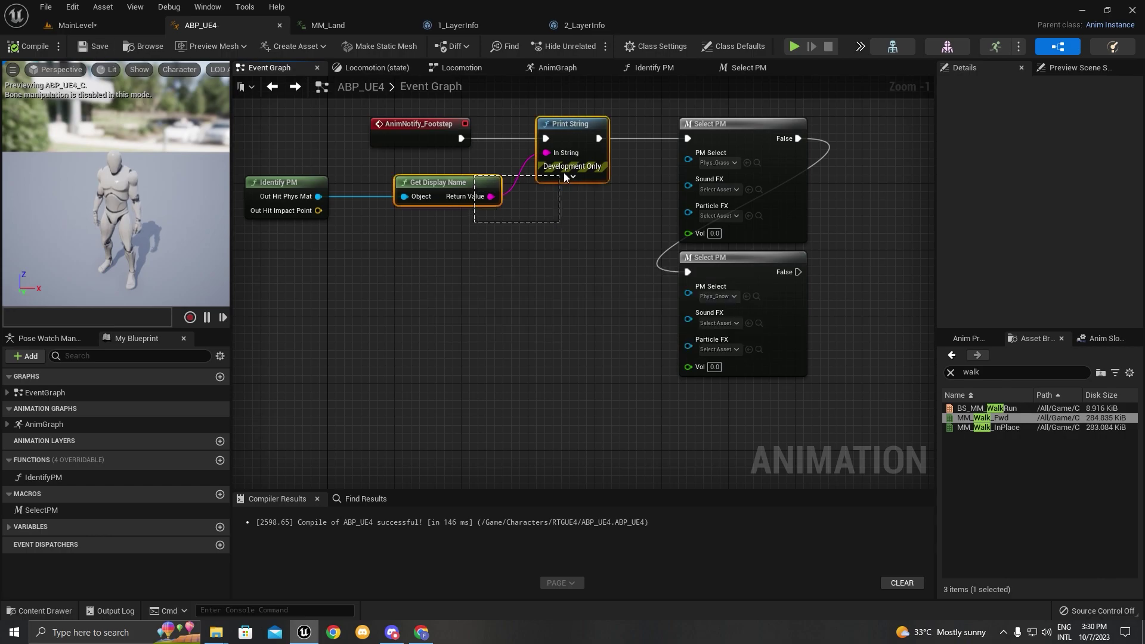
Step: Set the Sound FX of the Phys_Grass Select PM node to GrassSFX_Cue
left_click_drag(563, 177, 569, 179)
right_click_drag(709, 166, 501, 208)
scroll(500, 209, "up", 1)
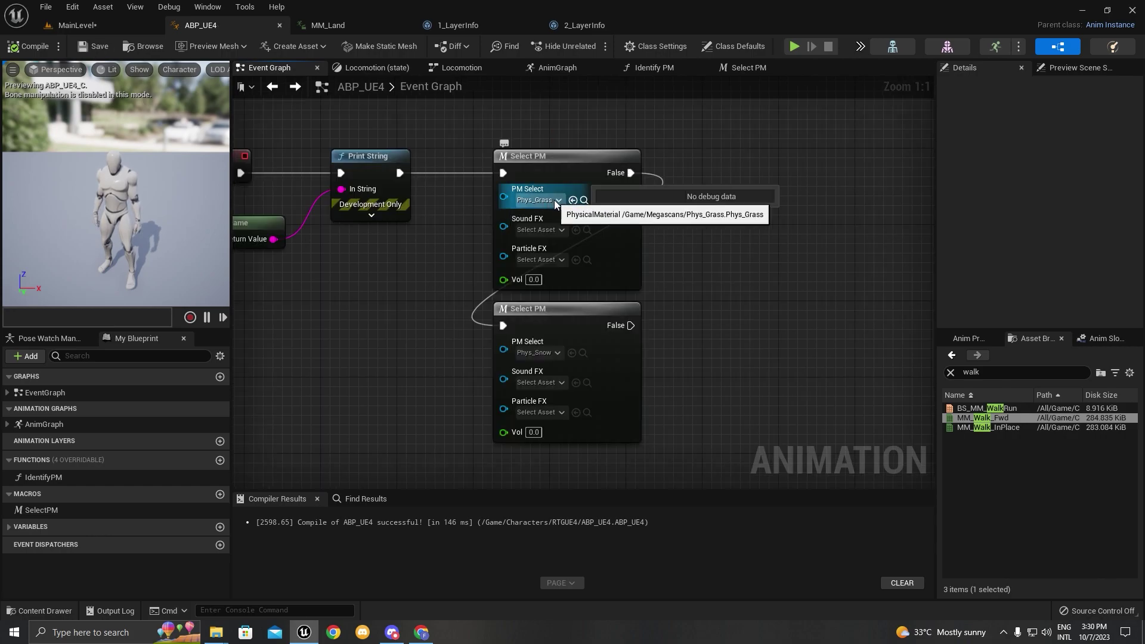
left_click(537, 232)
left_click(613, 282)
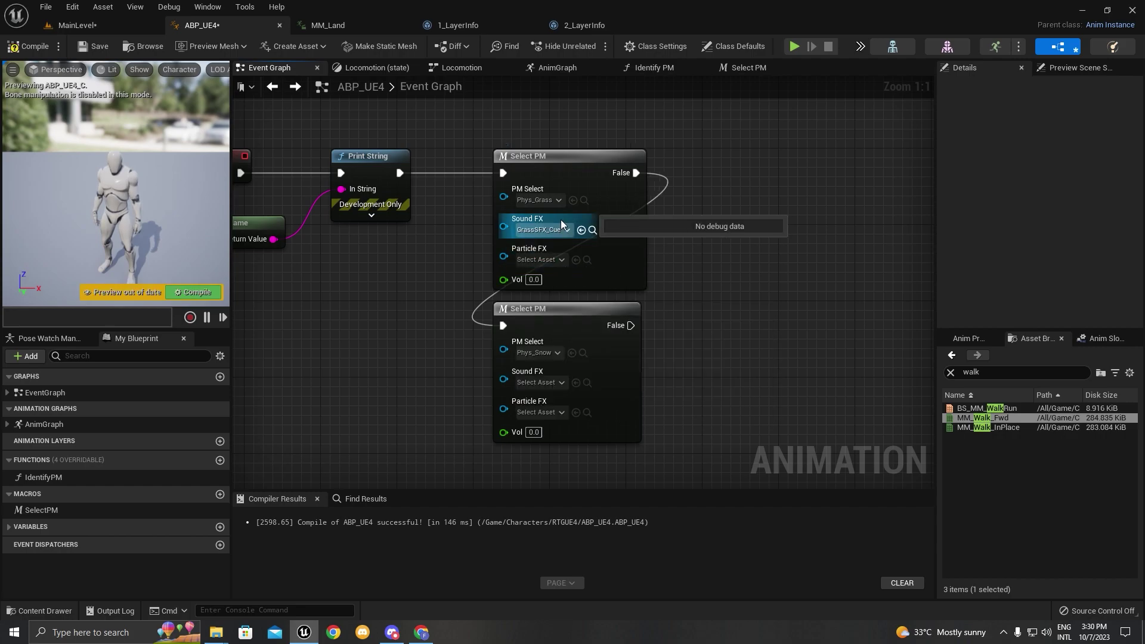
left_click(544, 164)
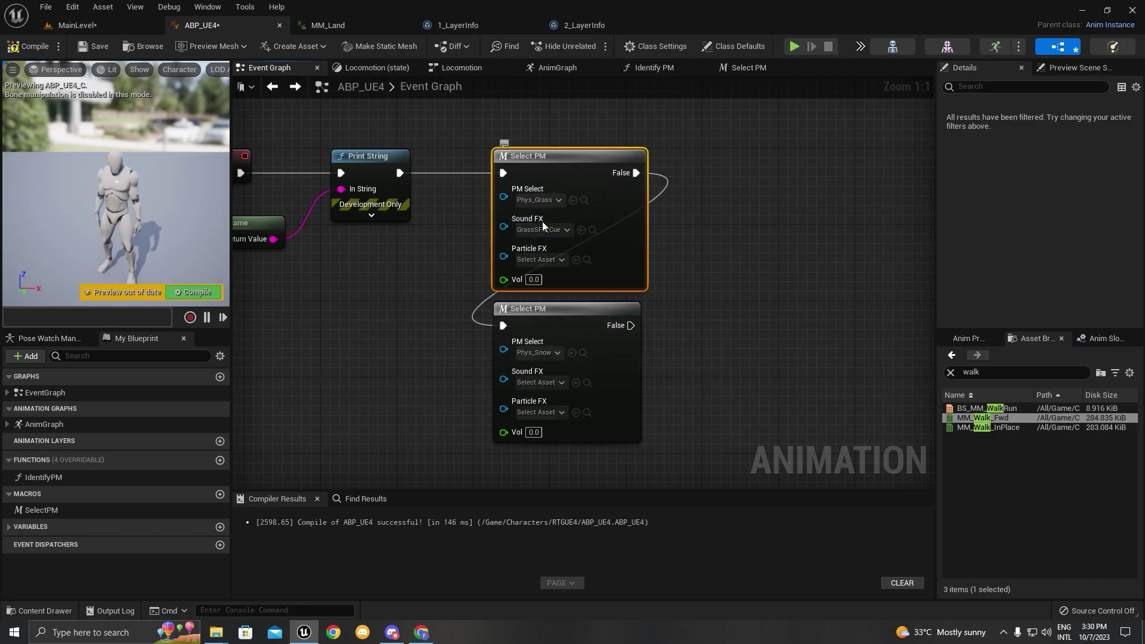
Step: Set the Particle FX of the Phys_Grass Select PM node to PSN_Grass_Surface and compile the blueprint
left_click(536, 260)
type("grass")
right_click_drag(721, 278, 732, 211)
left_click(206, 292)
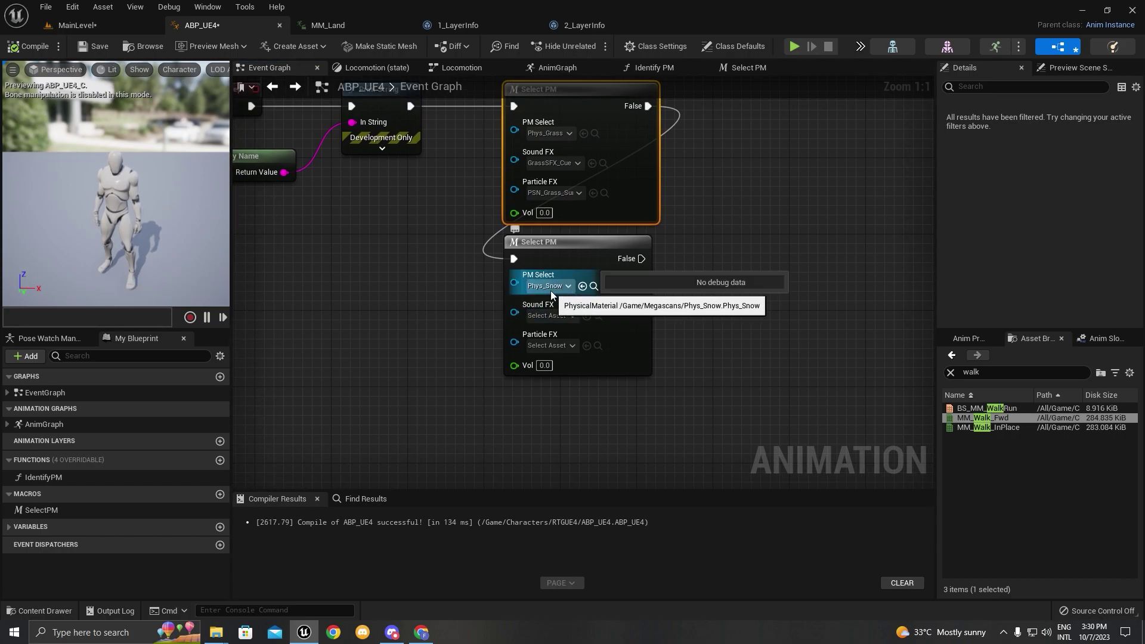
Step: Set the Sound FX of the Phys_Snow Select PM node to SnowSFX_Cue
left_click(557, 317)
type("snow")
scroll(598, 416, "down", 5)
type("sfx")
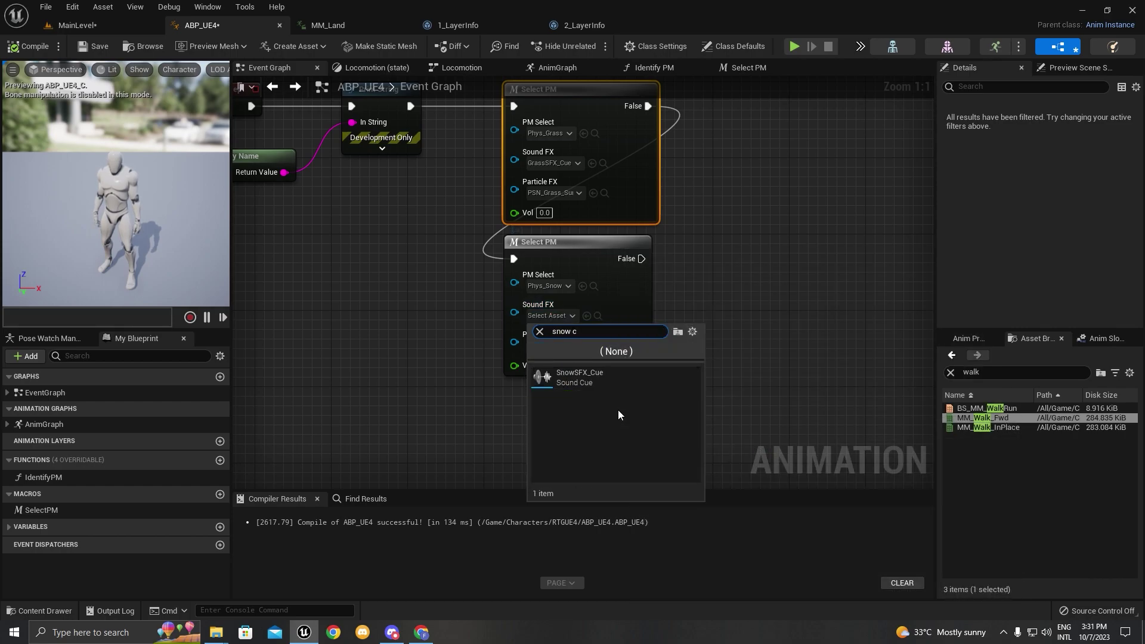
left_click(603, 382)
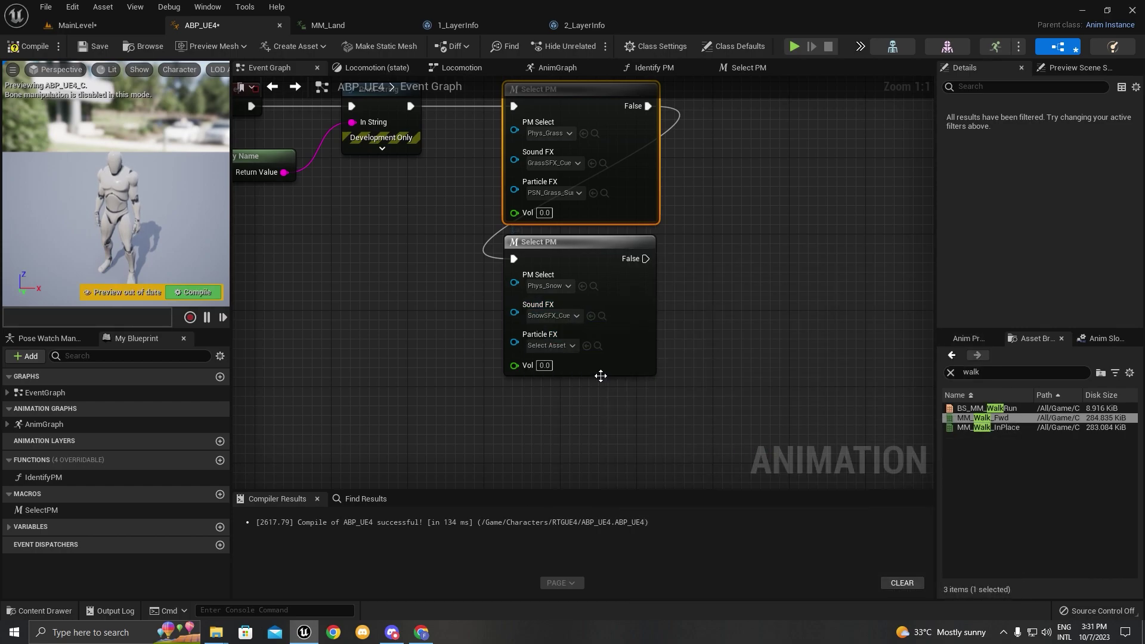
Step: Set the Particle FX of the Phys_Snow Select PM node to PSN_SnowHeavy_Surface and compile and save the blueprint
left_click(549, 346)
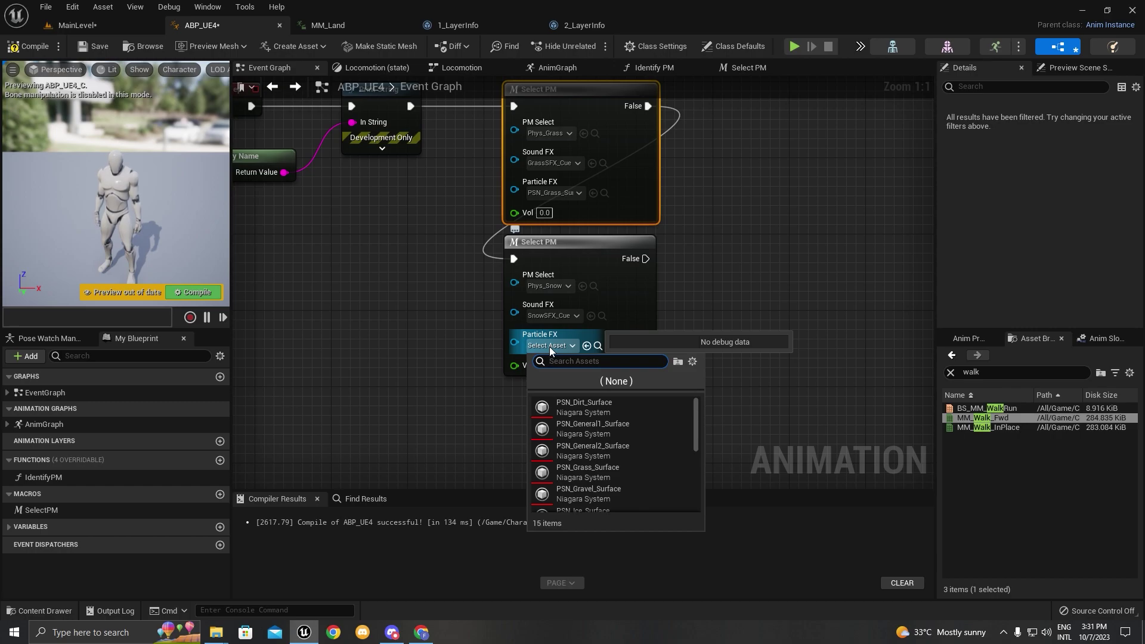
type("snow")
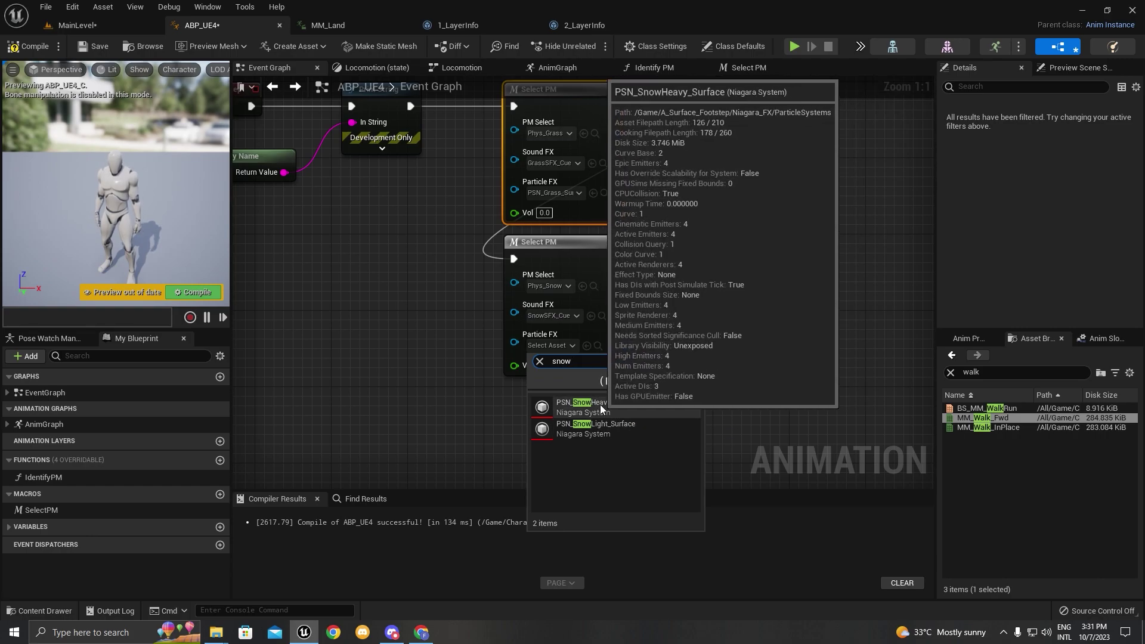
left_click(599, 406)
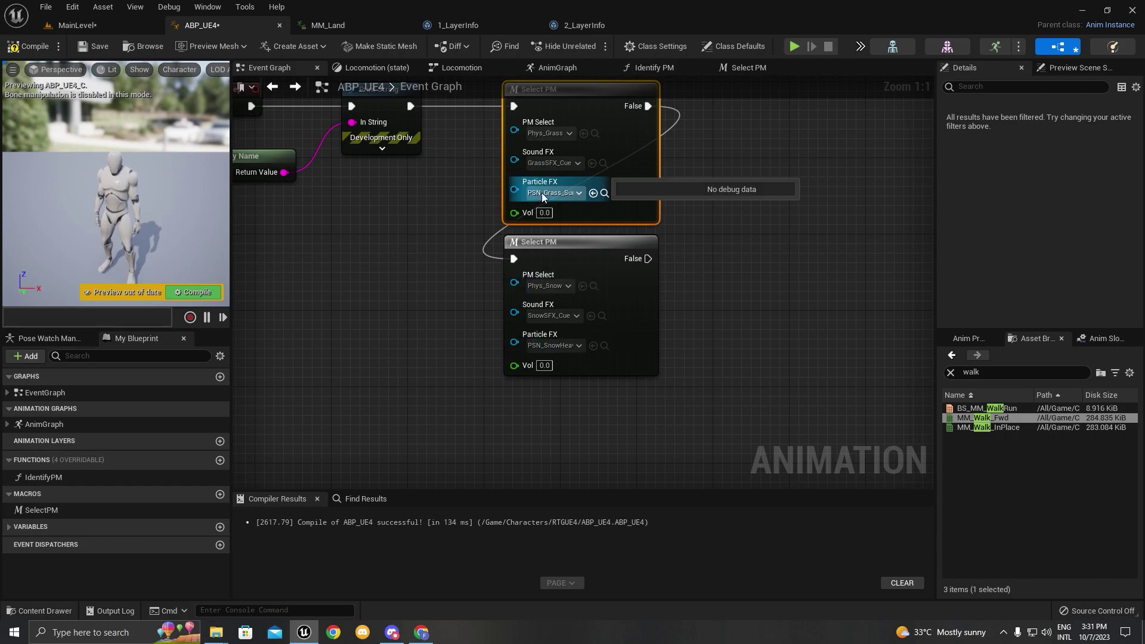
scroll(596, 190, "down", 2)
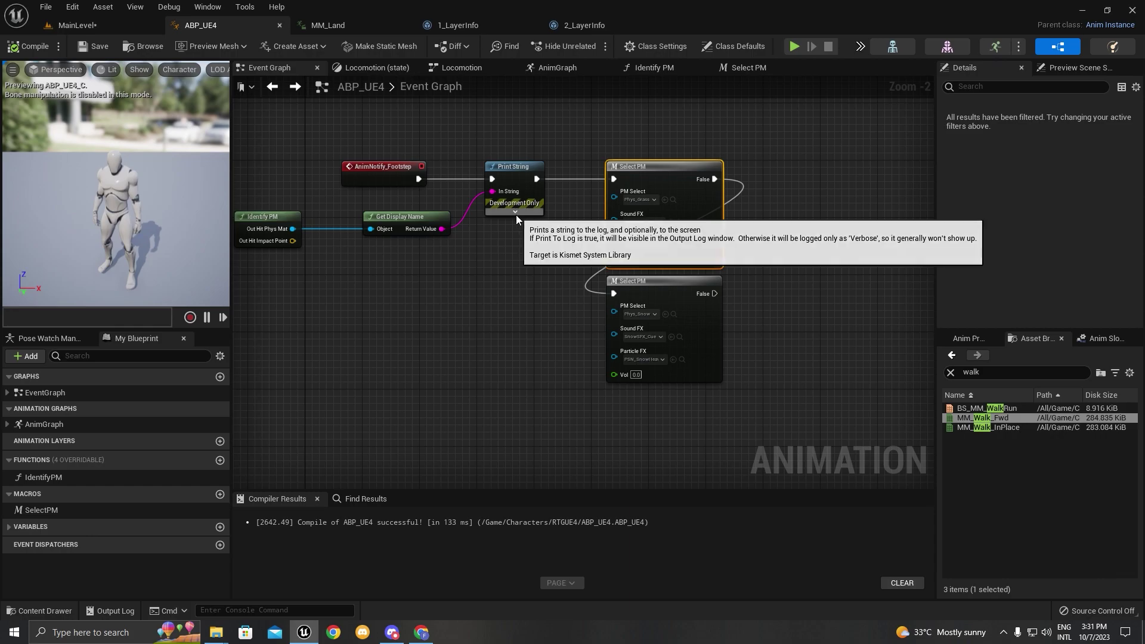
Step: Set Vol to 0.4 on both Select PM nodes and compile the blueprint
scroll(707, 251, "up", 2)
scroll(634, 220, "down", 4)
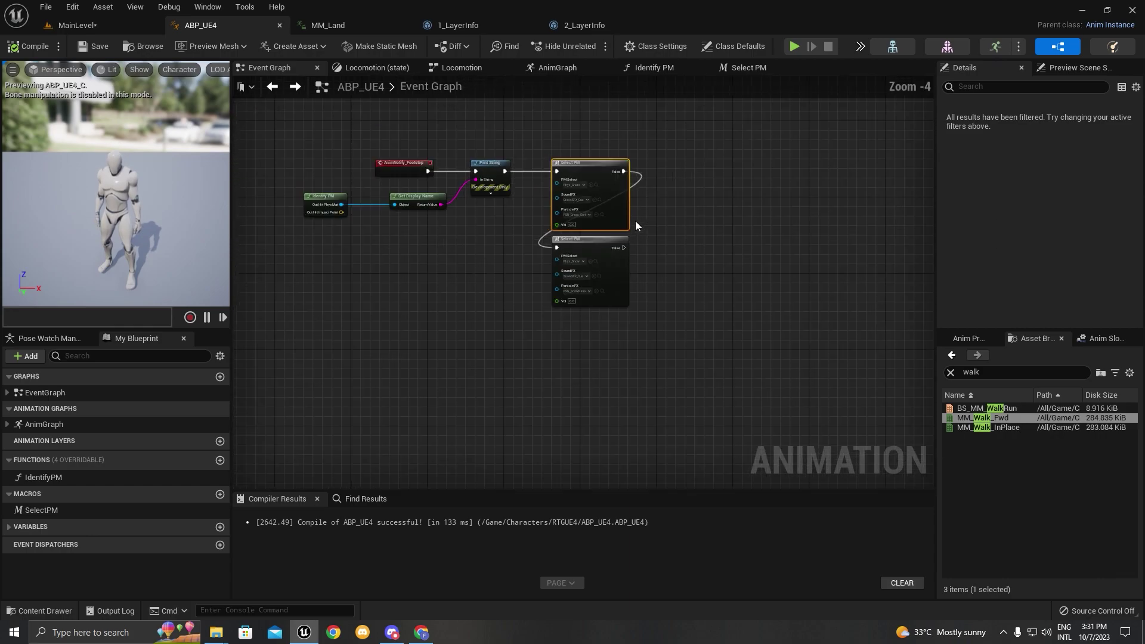
scroll(592, 262, "up", 4)
left_click(550, 190)
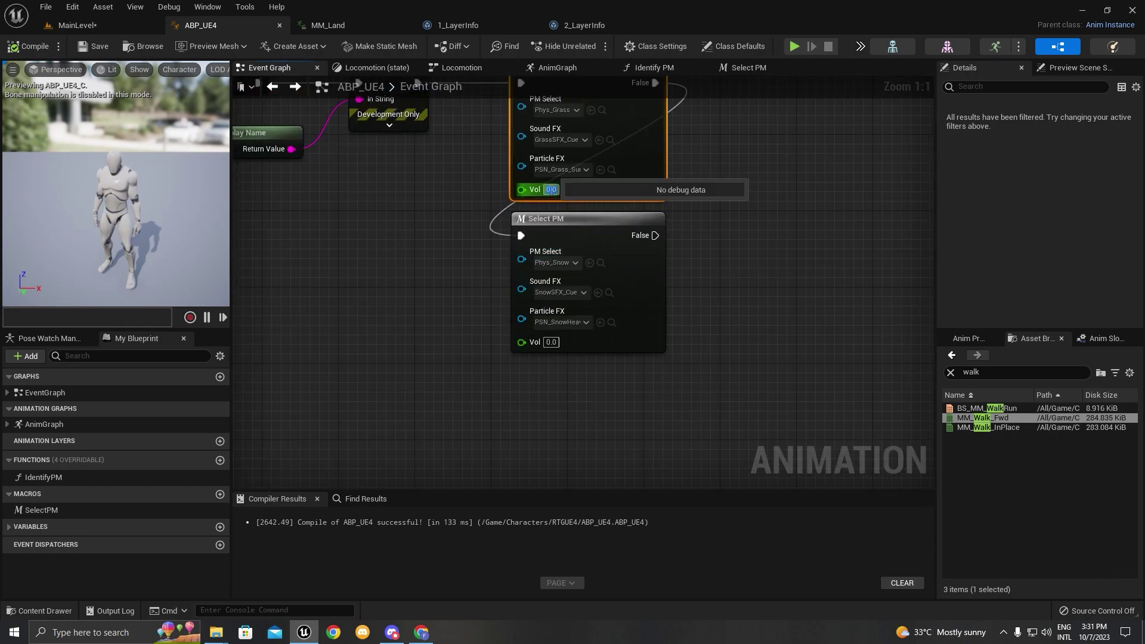
type("4")
key("Return")
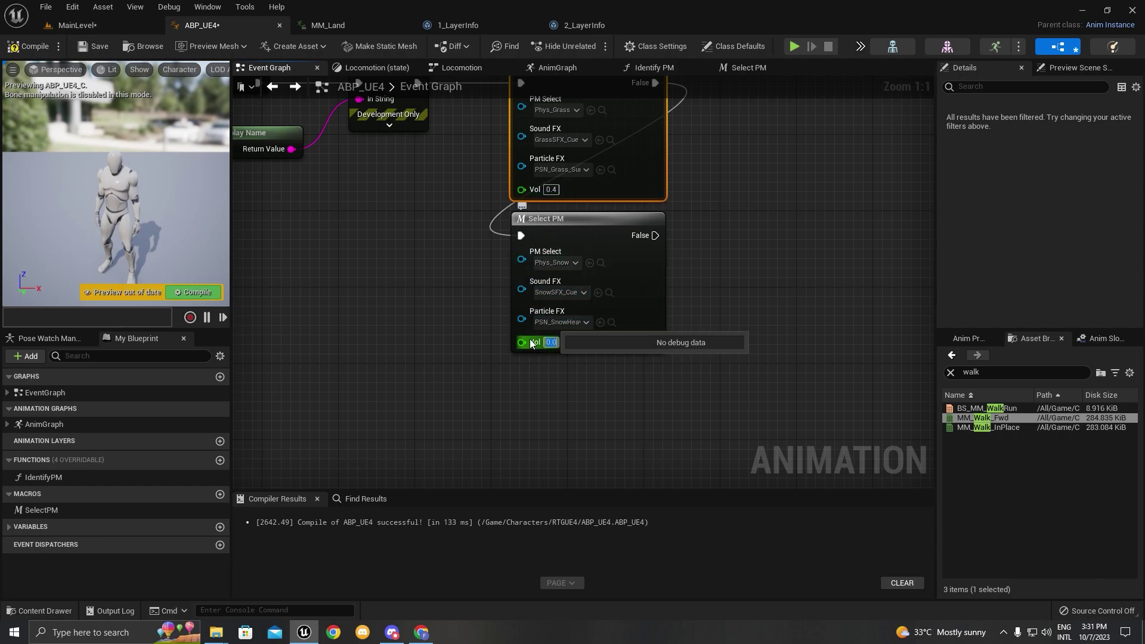
type("4")
key("Return")
scroll(449, 280, "down", 5)
left_click(181, 289)
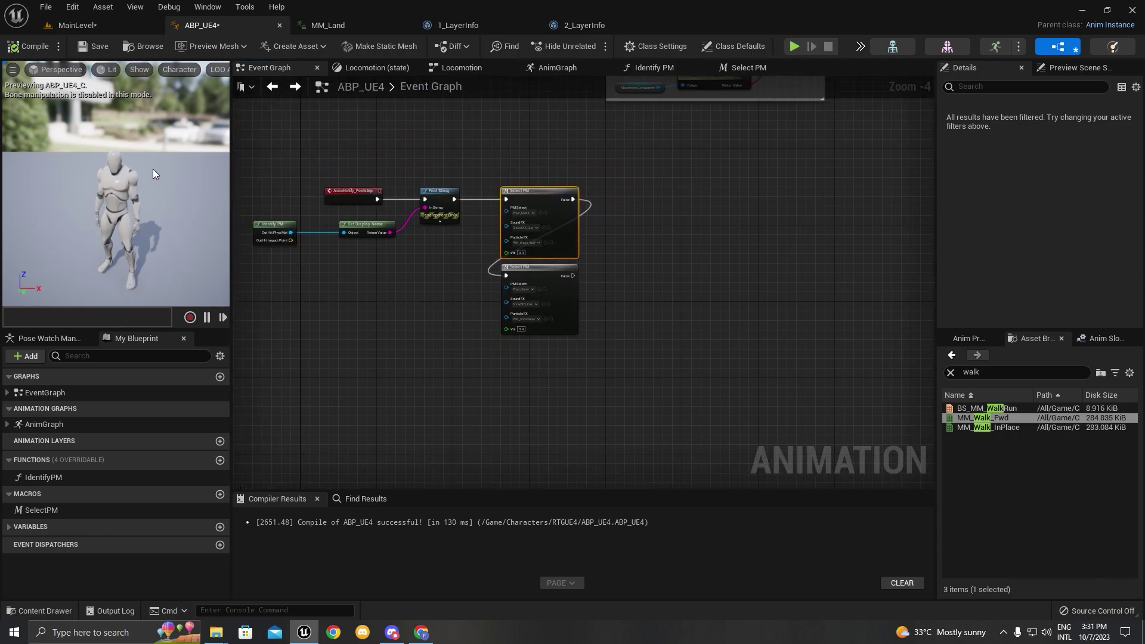
Step: Play-test MainLevel full screen, running the character across snow and grass to check the footstep sounds and particles
left_click(77, 25)
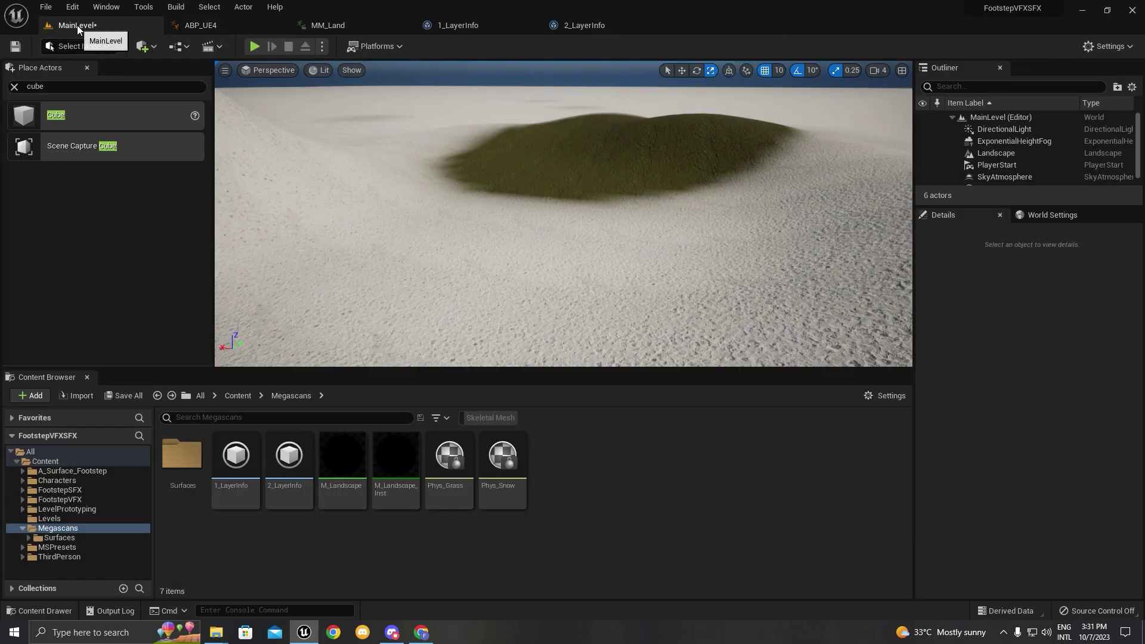
left_click(251, 46)
key("F11")
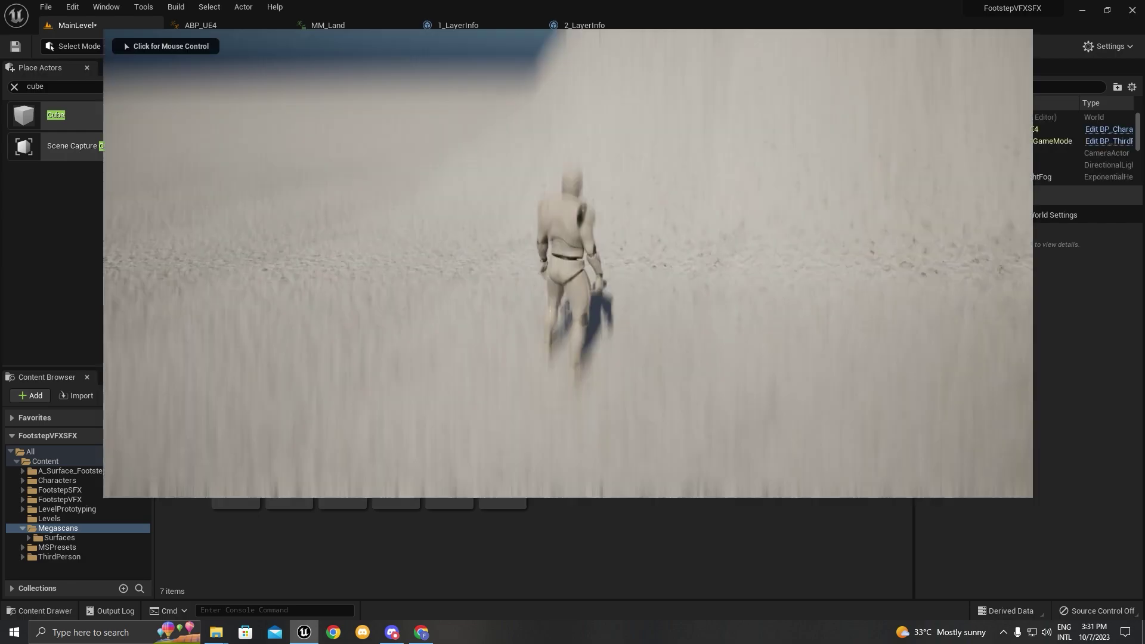
key("d")
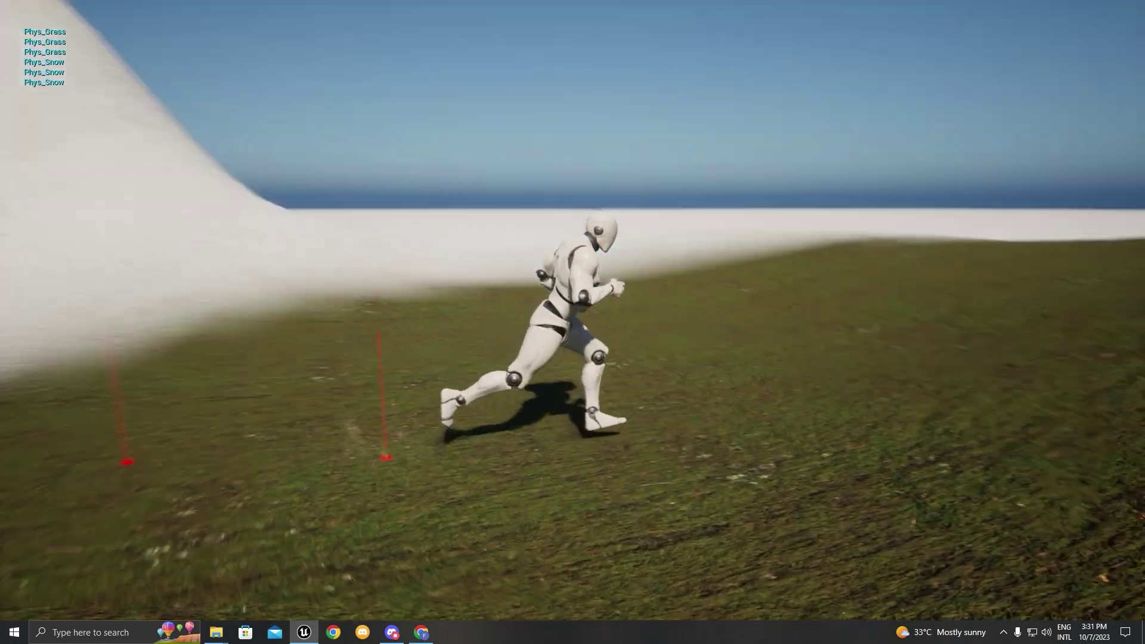
key("Escape")
key("F11")
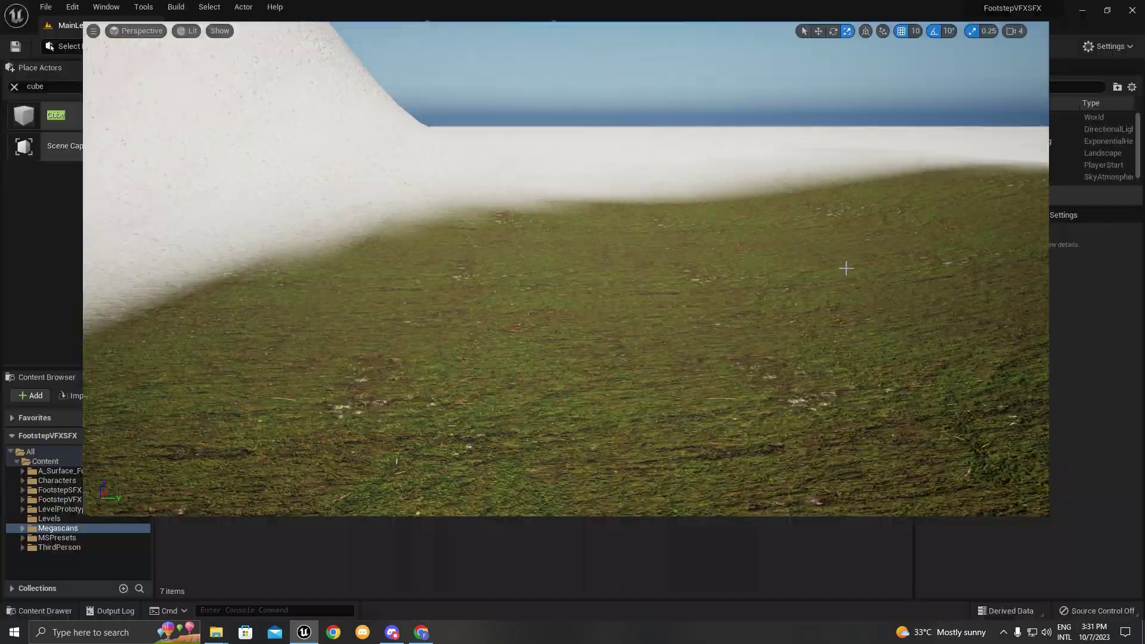
Step: Set Vol to 1.0 on both Select PM nodes in the ABP_UE4 Event Graph and compile the blueprint
left_click(237, 26)
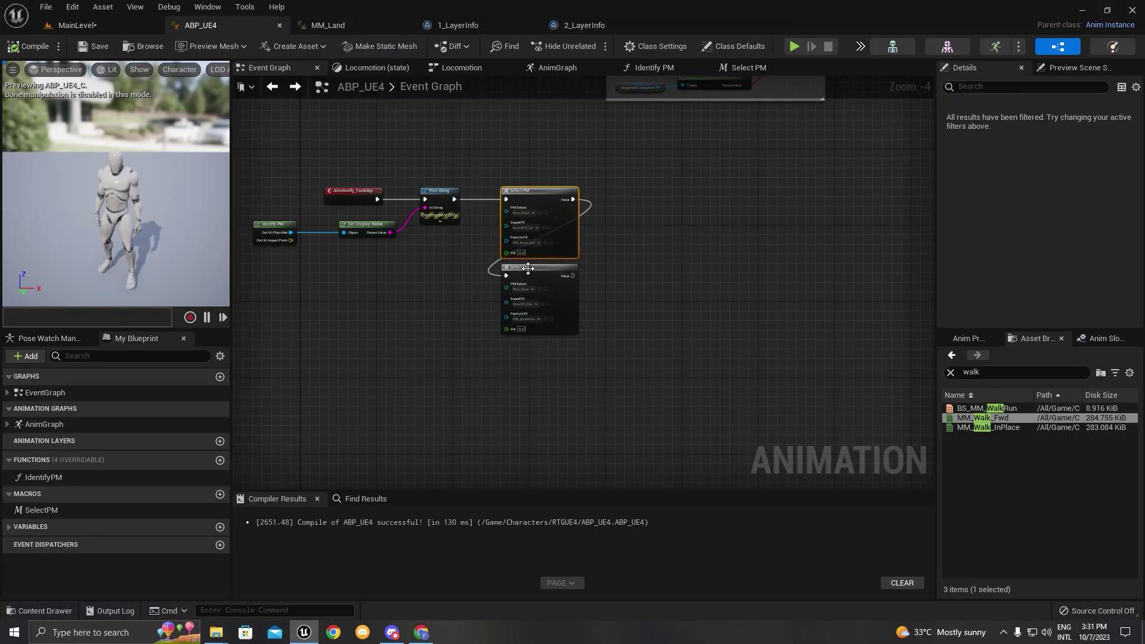
scroll(527, 268, "up", 4)
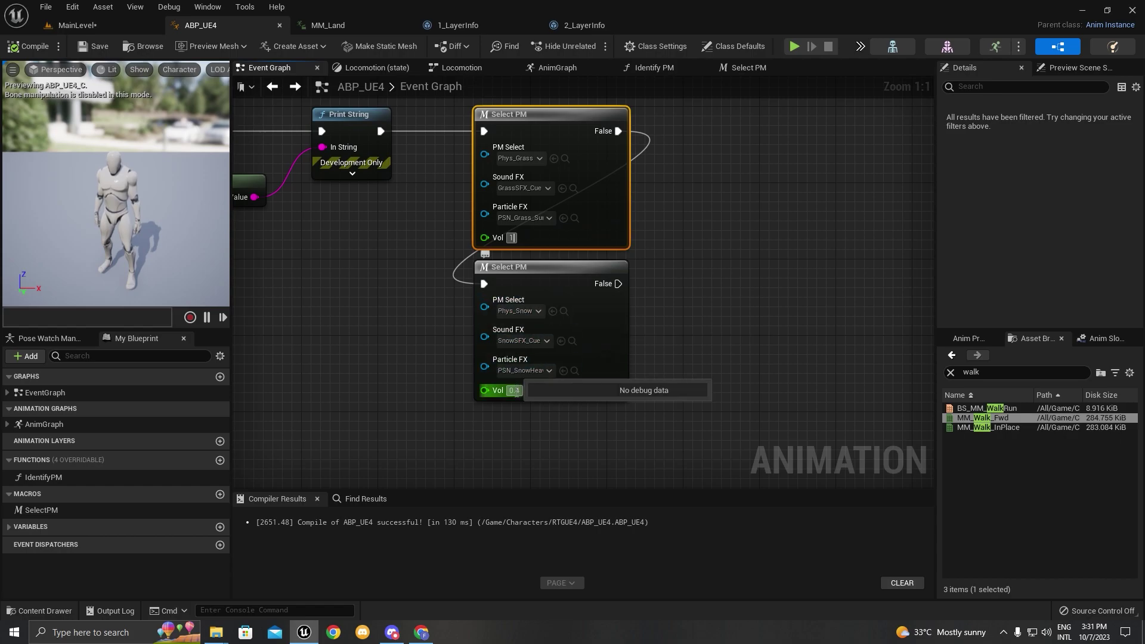
Step: Play-test MainLevel again, running and jumping over snow and grass to check the footsteps at the raised volume
left_click(102, 26)
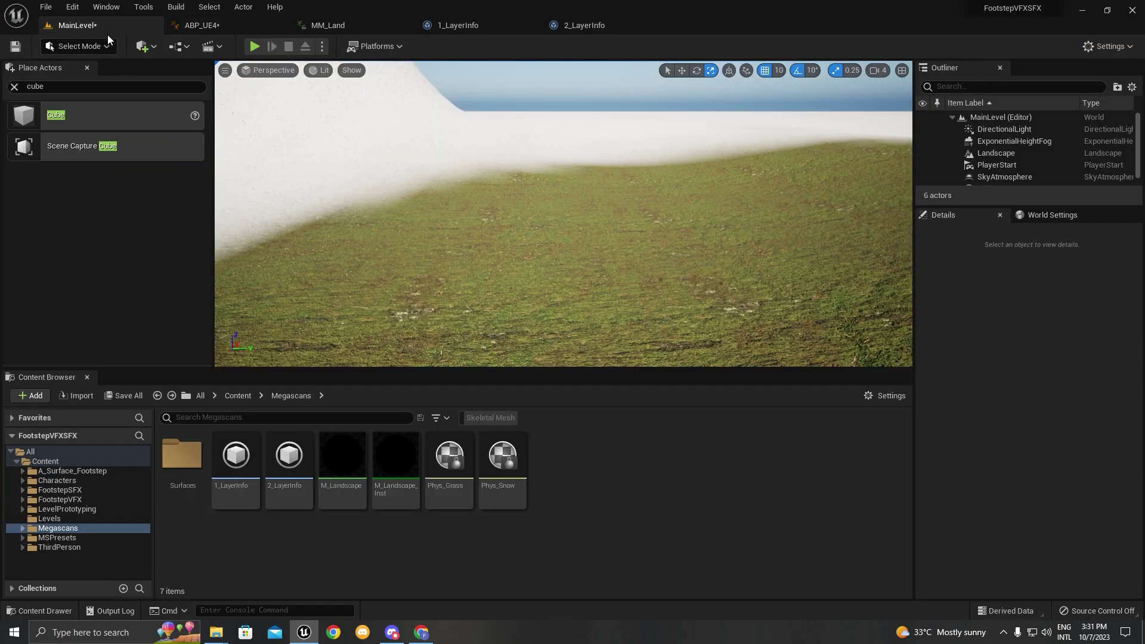
left_click(256, 46)
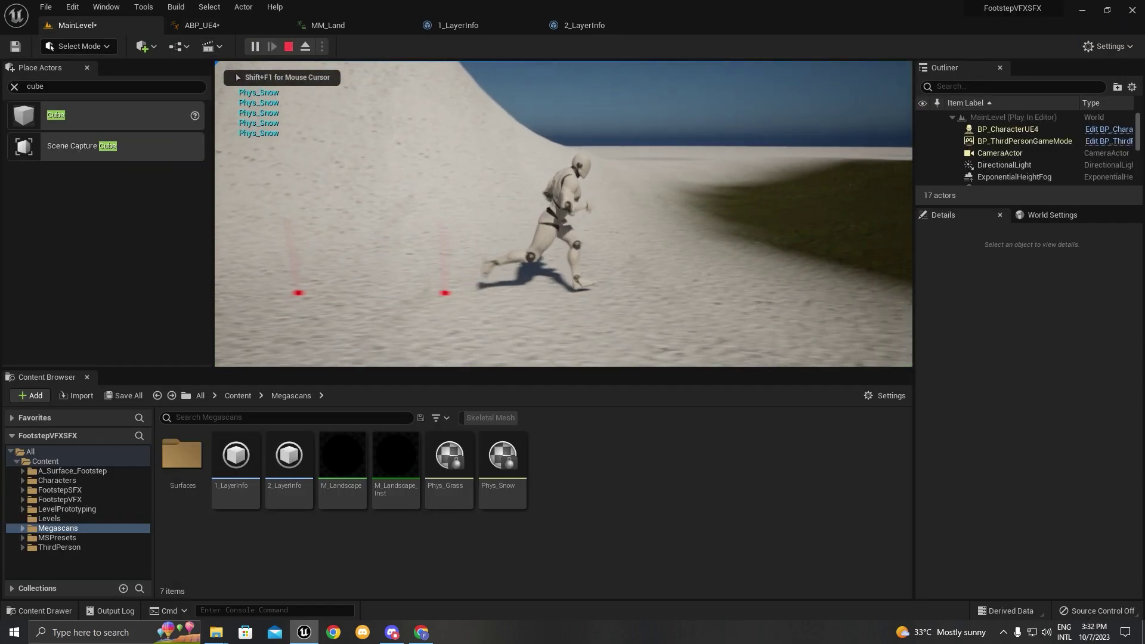
key("d")
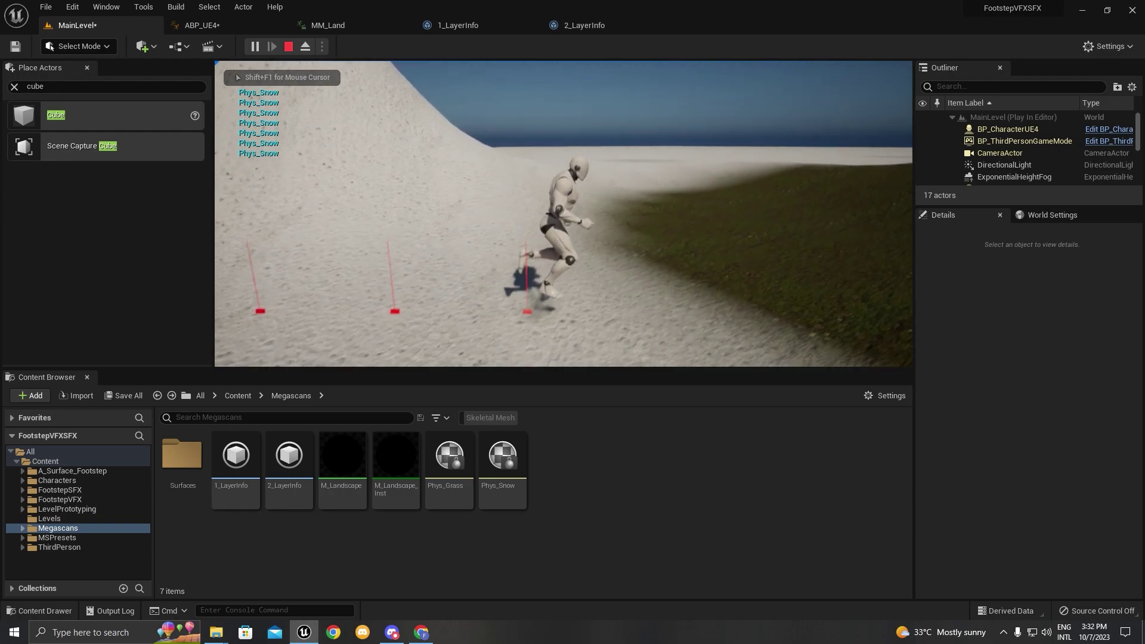
key("space")
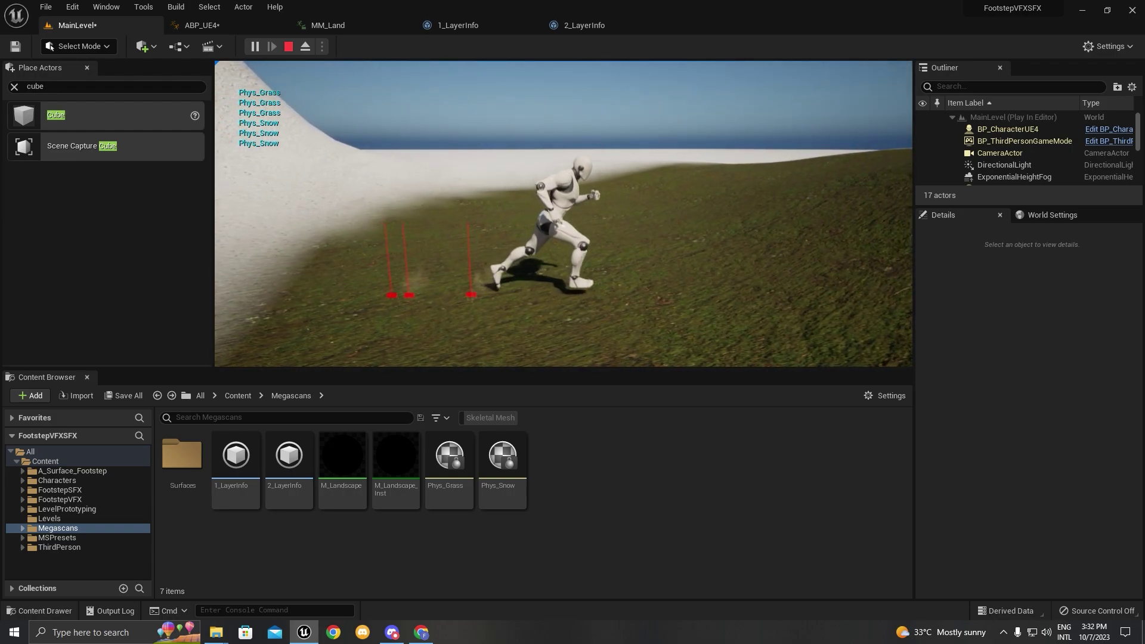
key("w")
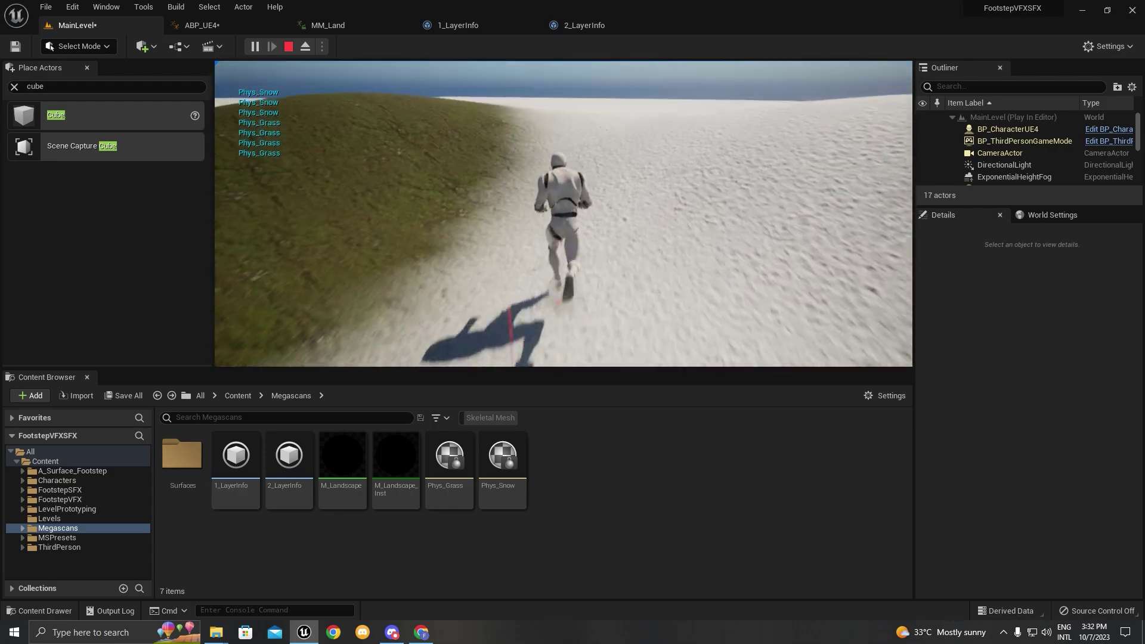
key("Escape")
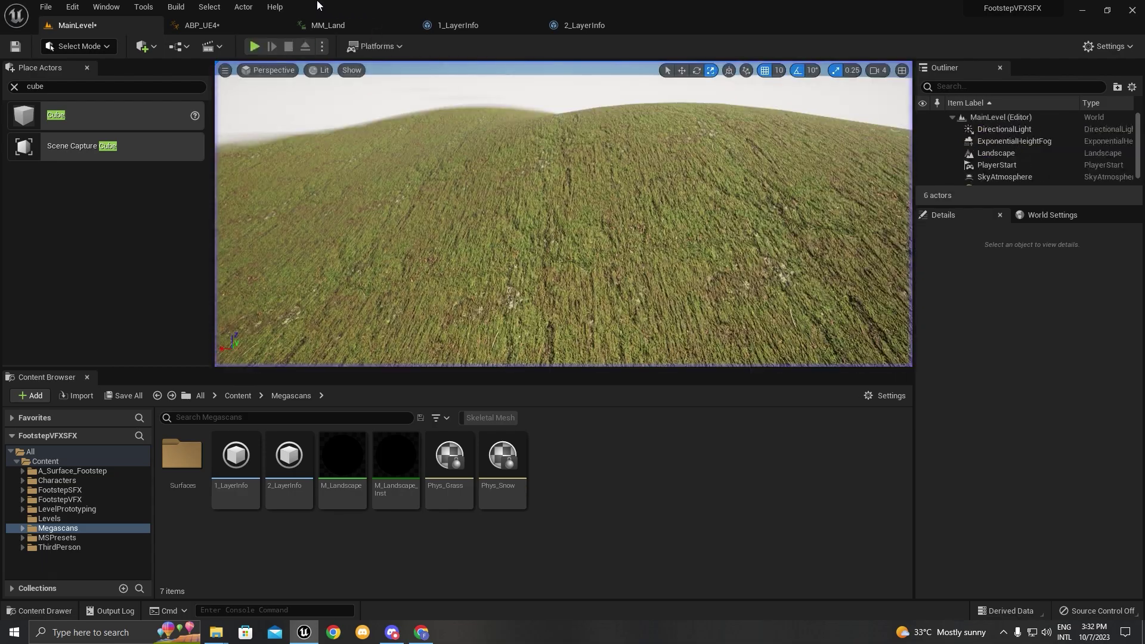
Step: Examine the Select PM macro in ABP_UE4, from Identify PM and the Branch to Play Sound 2D and Spawn System at Location
left_click(221, 27)
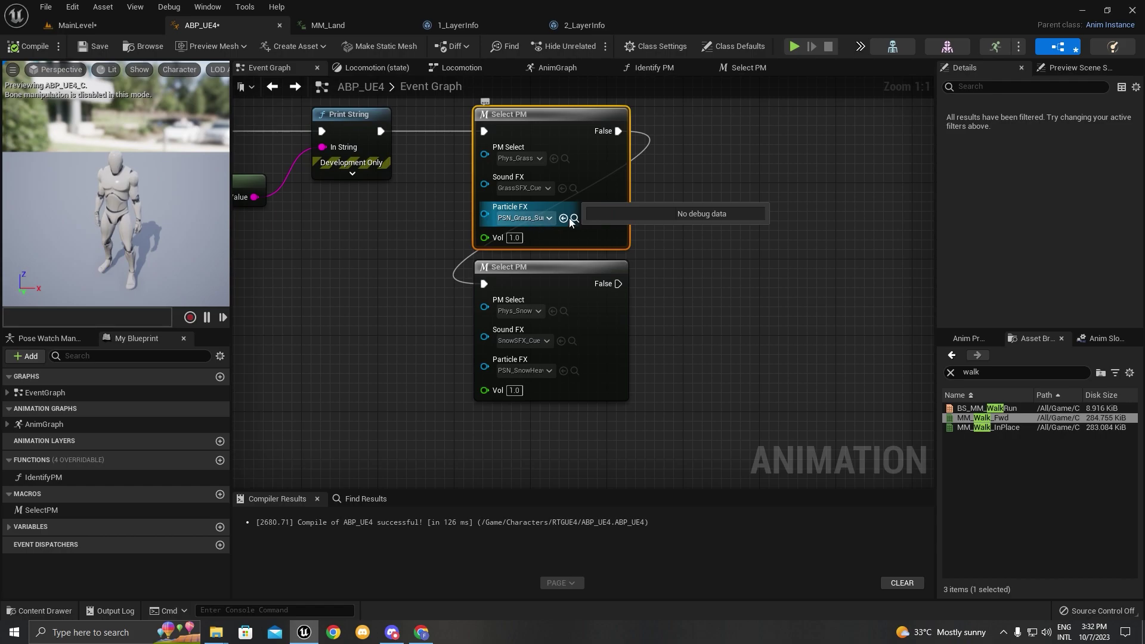
scroll(674, 356, "down", 1)
right_click_drag(674, 356, 634, 315)
scroll(578, 286, "down", 1)
scroll(511, 304, "up", 2)
scroll(545, 277, "down", 1)
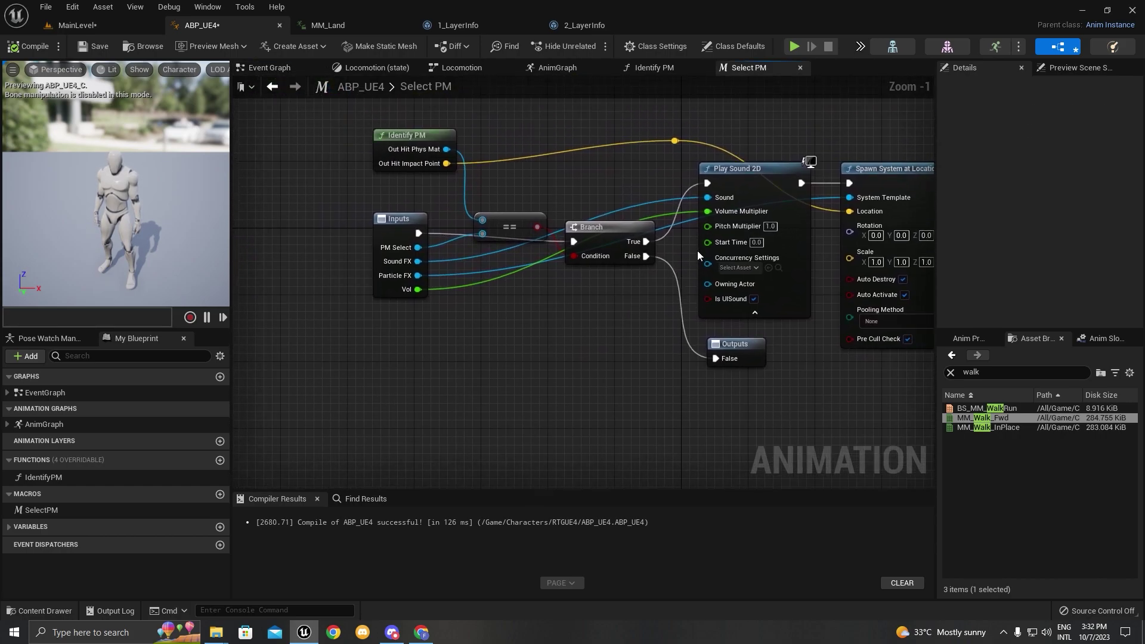
left_click_drag(706, 226, 799, 271)
right_click_drag(804, 271, 628, 256)
right_click_drag(632, 304, 700, 285)
scroll(699, 285, "down", 3)
scroll(610, 227, "up", 2)
scroll(564, 223, "up", 1)
left_click_drag(411, 131, 642, 177)
right_click(640, 178)
right_click_drag(516, 183, 531, 170)
scroll(531, 168, "down", 1)
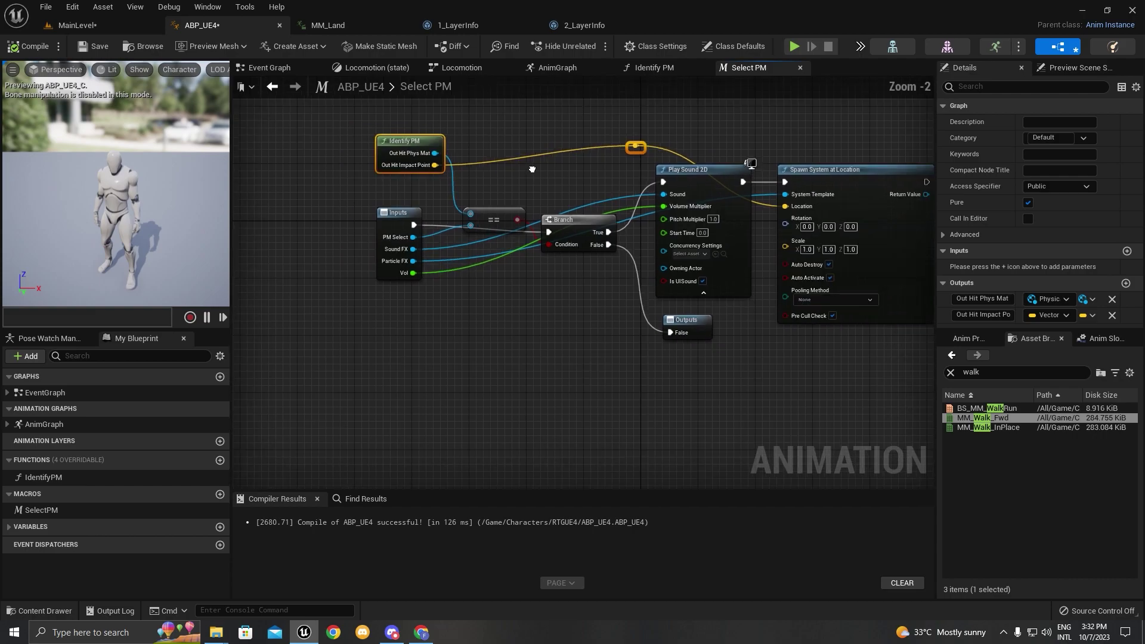
Step: Move the Phys_Snow Select PM node beside the Phys_Grass one in the Event Graph so the chain runs in a row
left_click(269, 68)
scroll(538, 275, "down", 1)
left_click_drag(537, 276, 693, 138)
scroll(625, 173, "down", 3)
scroll(620, 146, "up", 2)
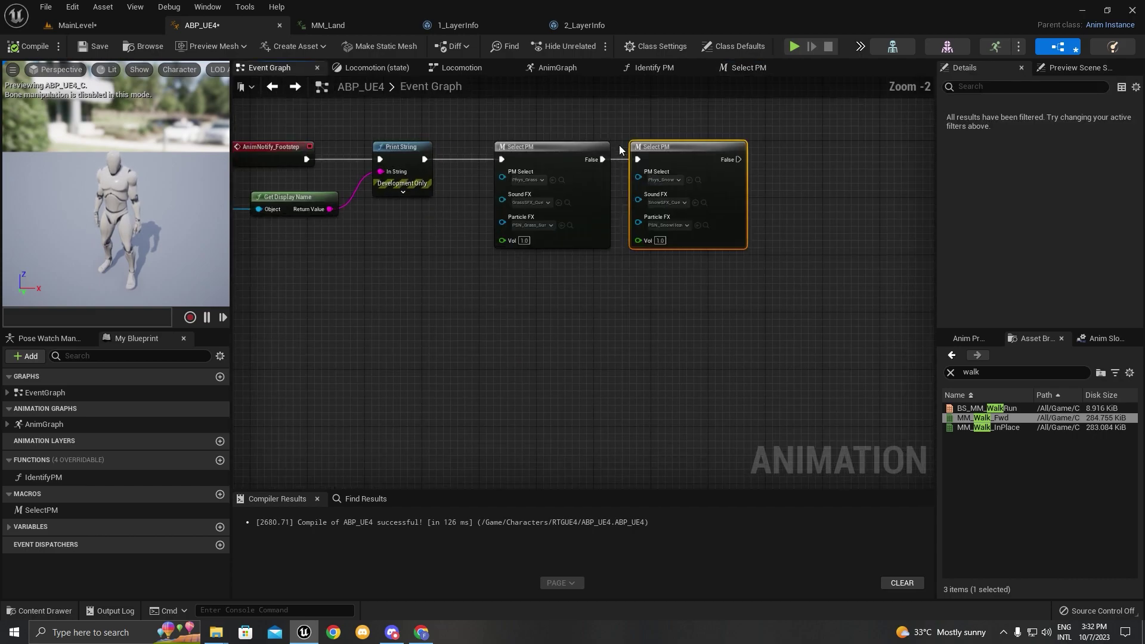
Step: Look into the macro of the Phys_Grass Select PM node and return to the footstep chain in the Event Graph
right_click_drag(668, 141, 653, 177)
left_click_drag(480, 147, 749, 323)
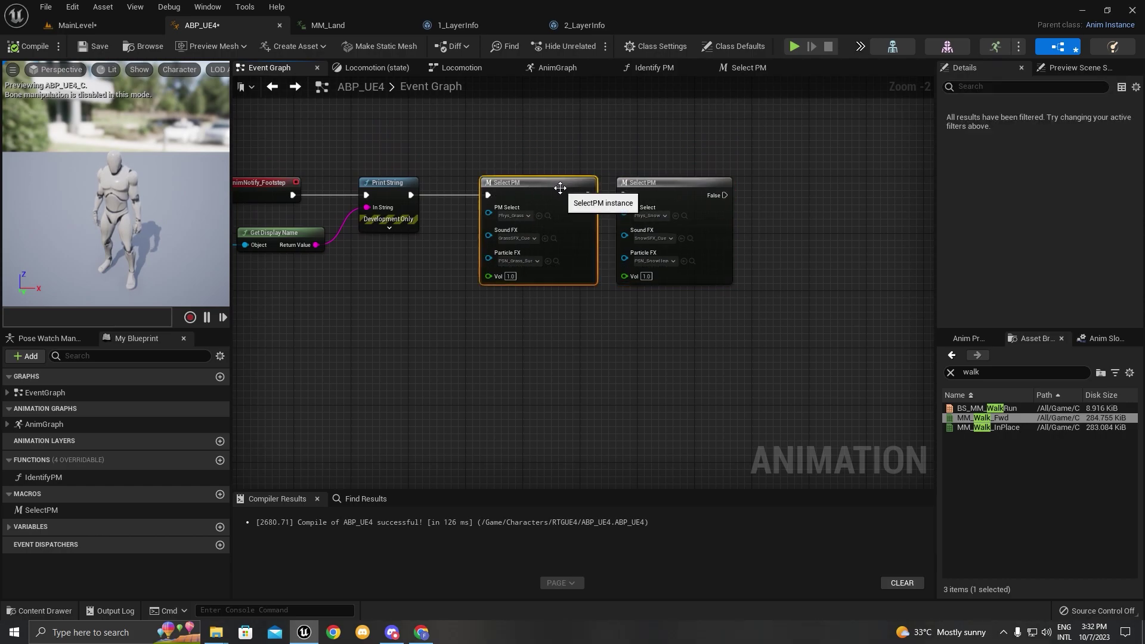
double_click(556, 186)
key("alt+Left")
scroll(491, 262, "down", 4)
right_click_drag(491, 262, 598, 275)
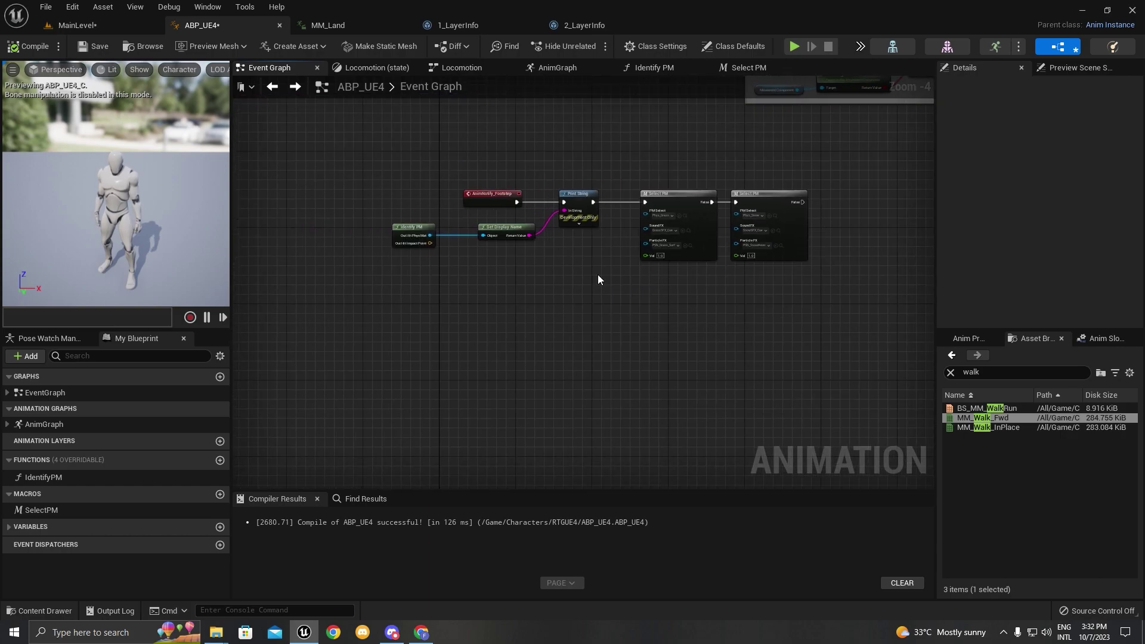